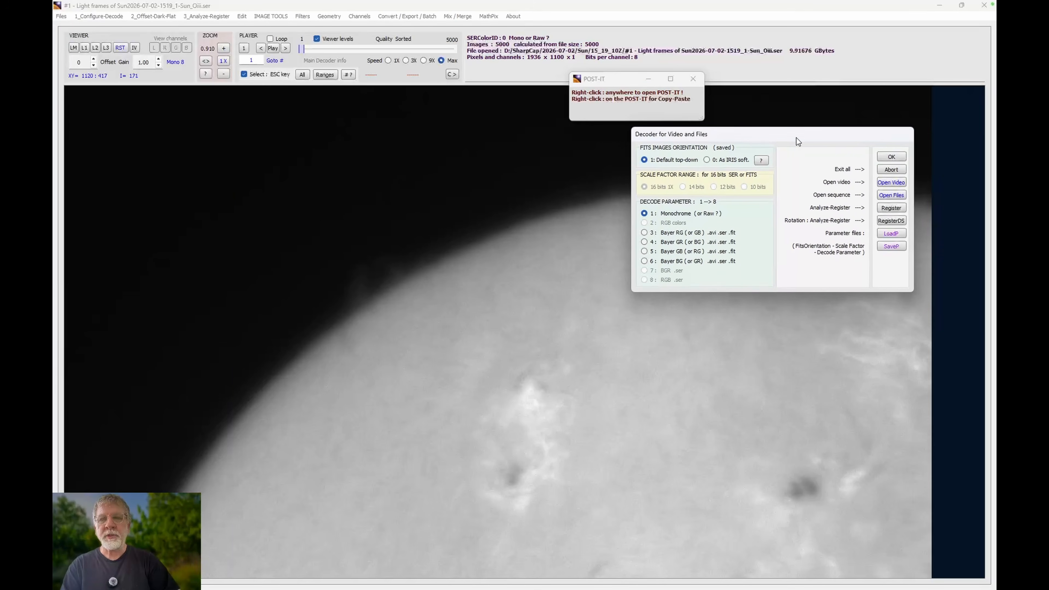
Open the Analyze and Register tool for the video and draw an ROI pattern of about 287 x 311 pixels around the bright sunspot region
left_click(698, 83)
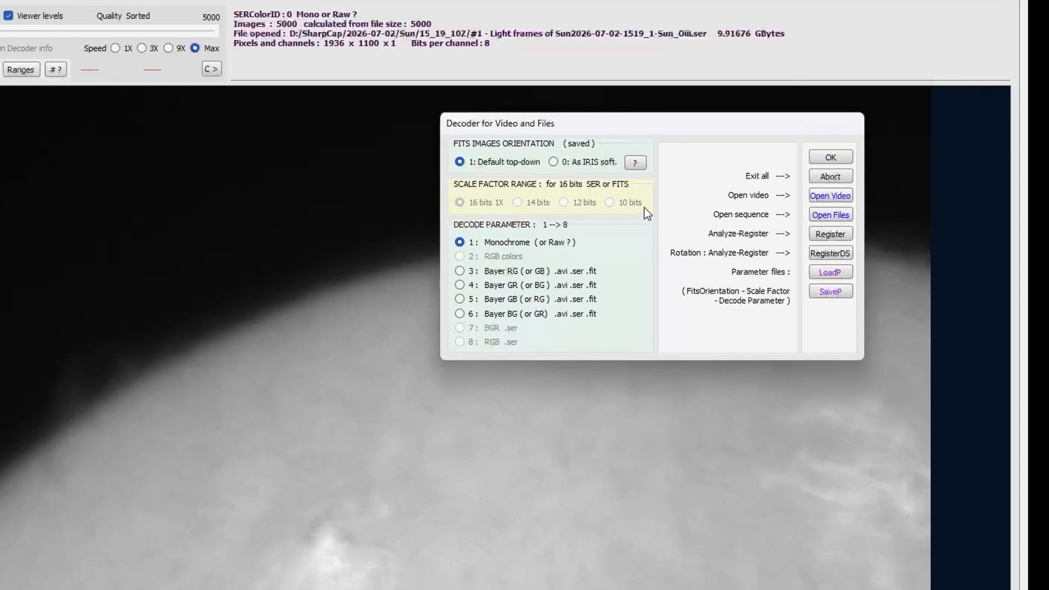
left_click(830, 234)
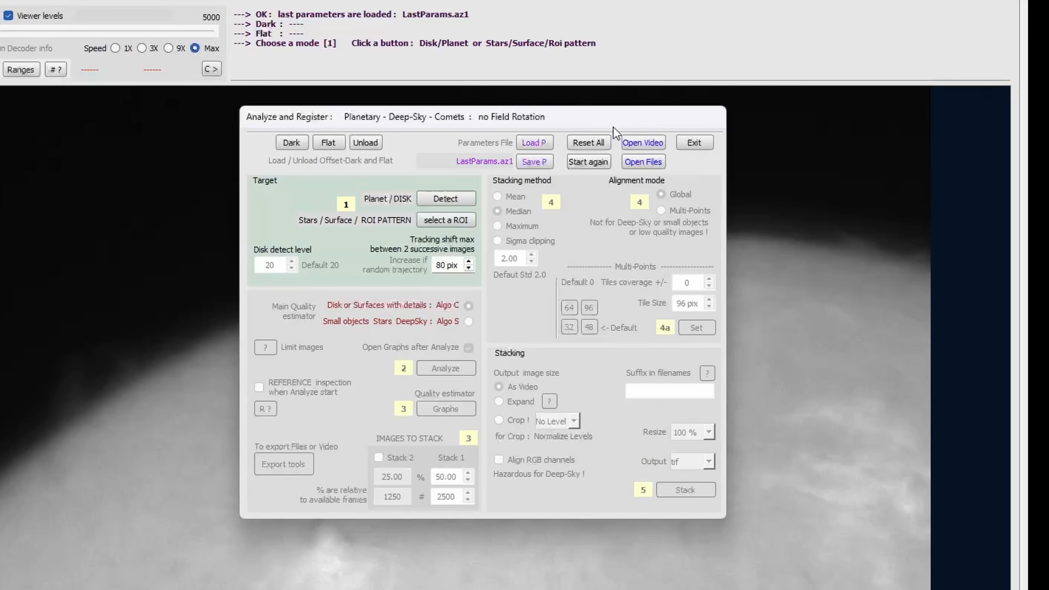
left_click_drag(616, 120, 730, 136)
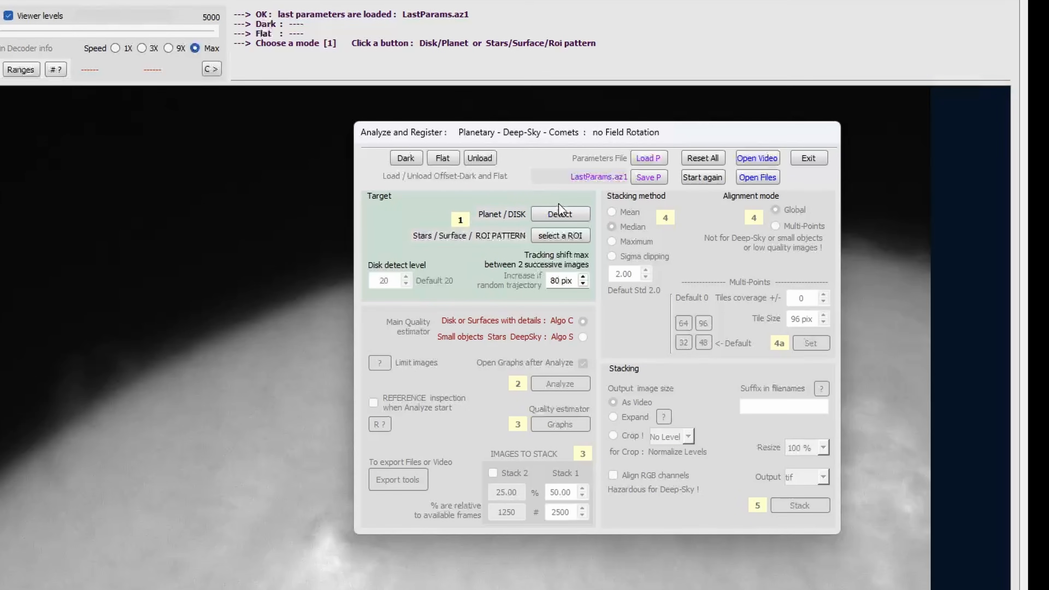
left_click_drag(540, 138, 662, 77)
left_click(686, 178)
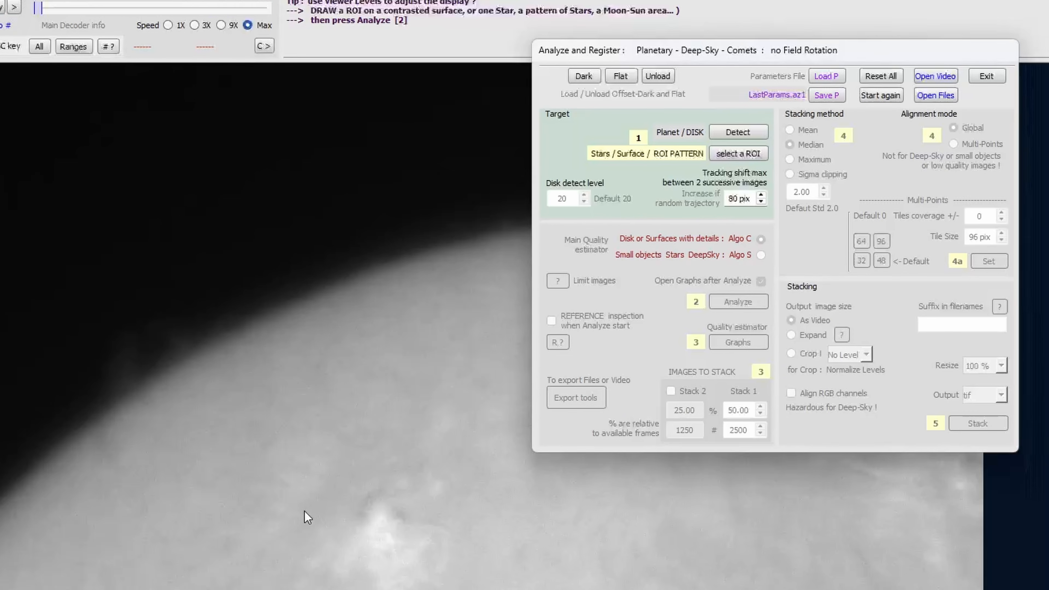
left_click_drag(196, 479, 290, 577)
left_click_drag(501, 492, 654, 589)
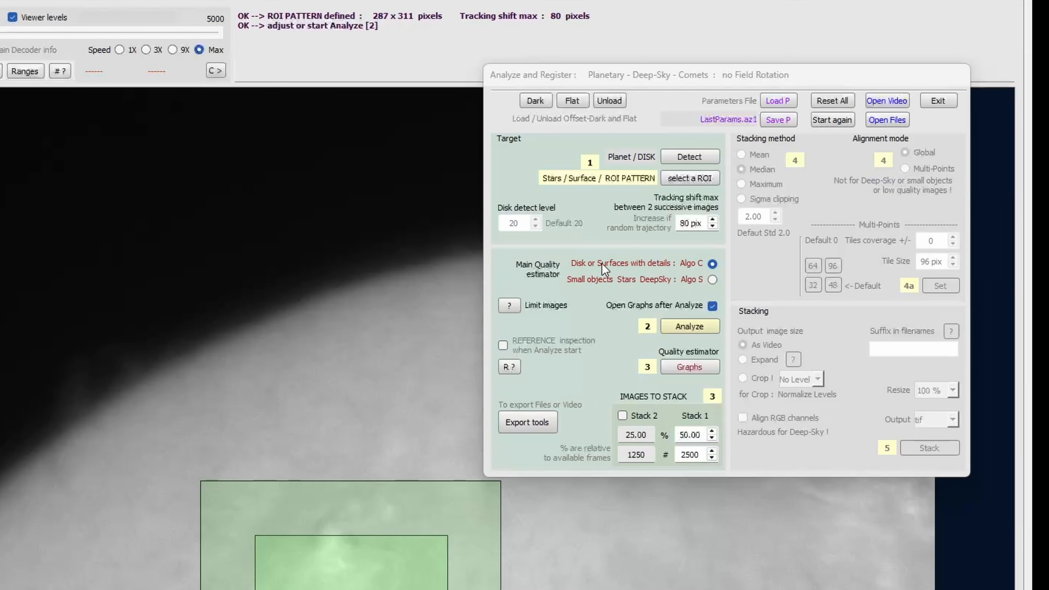
Analyze the video's frame quality, accepting the best 2500 frames (50 %), and exit the registration without stacking
left_click(695, 325)
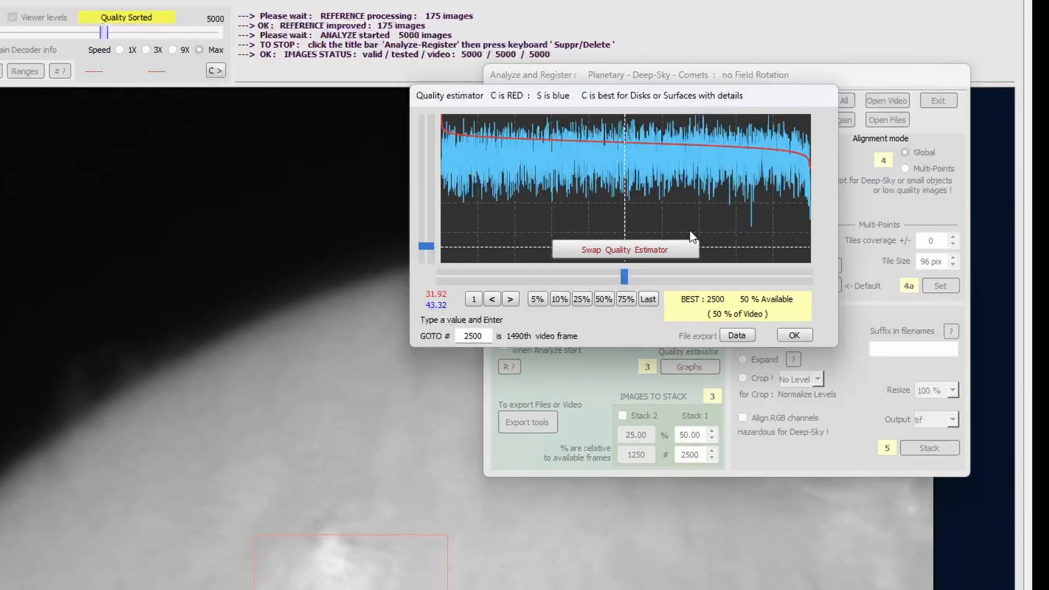
left_click_drag(701, 92, 455, 303)
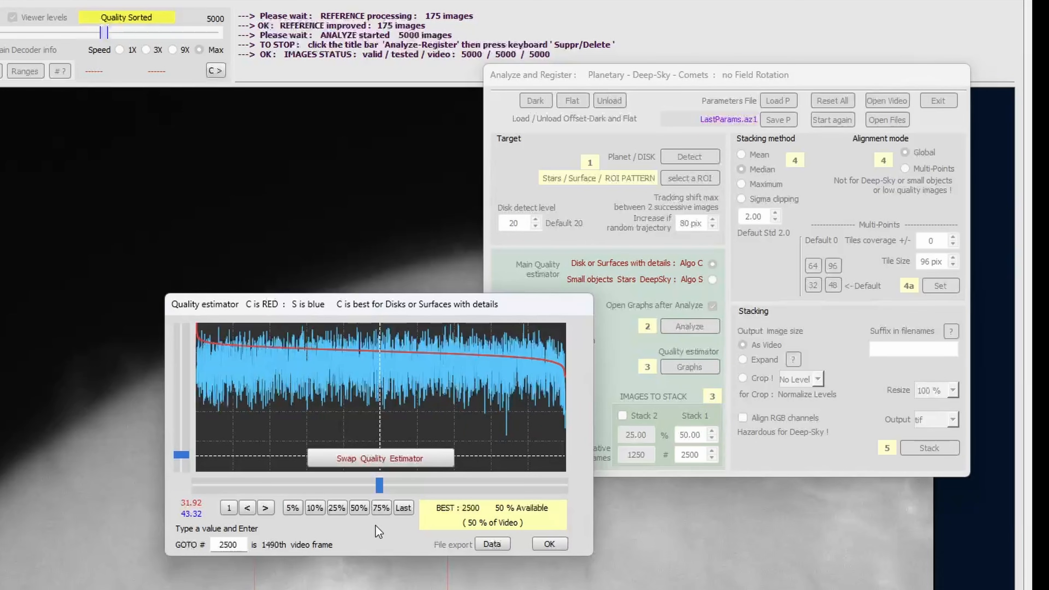
left_click(554, 542)
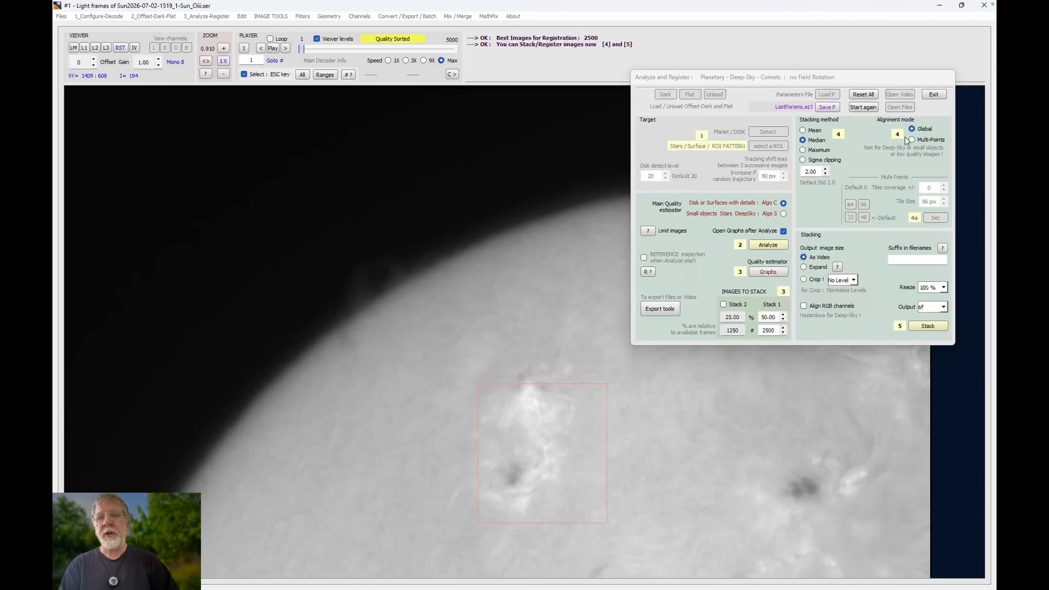
left_click(935, 94)
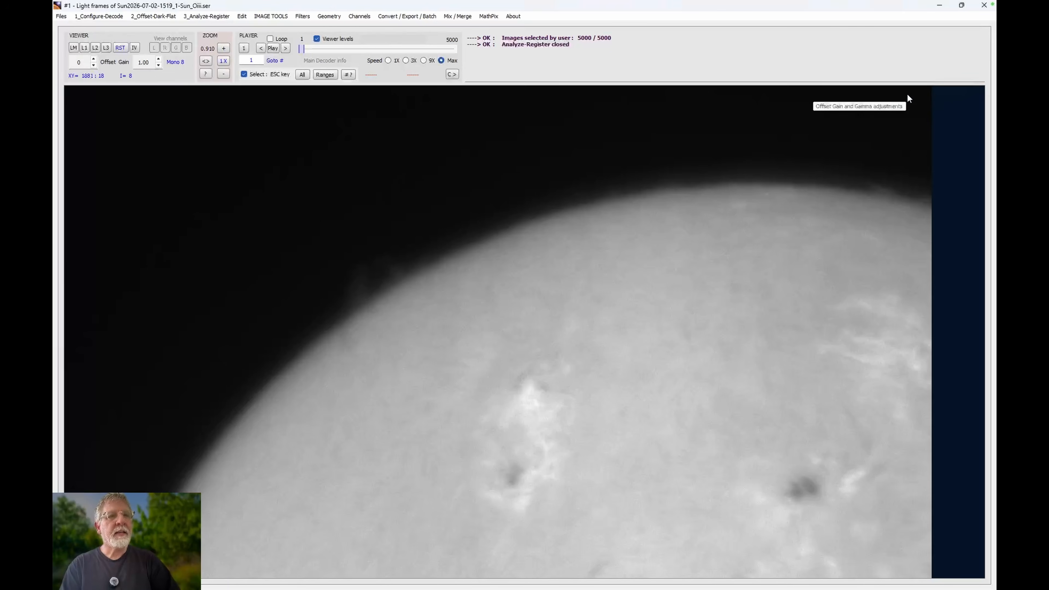
left_click(62, 16)
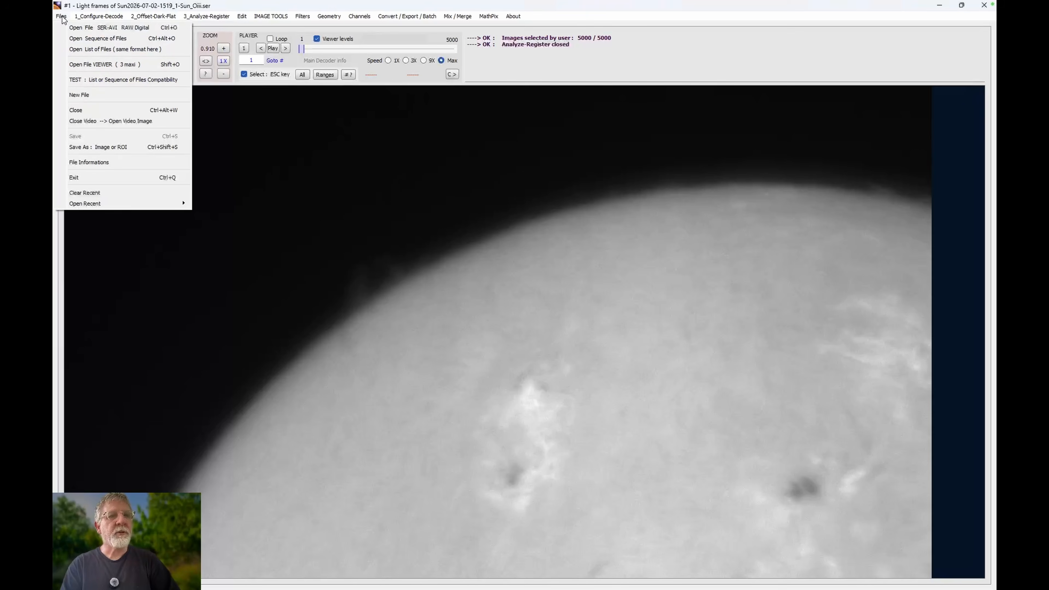
left_click(82, 29)
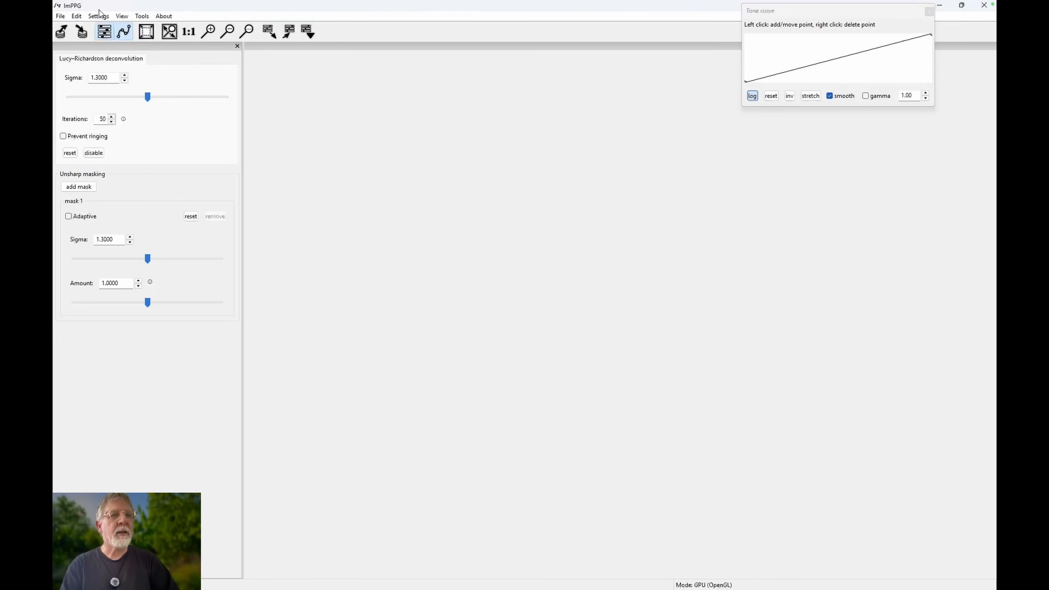
left_click(60, 16)
left_click(72, 26)
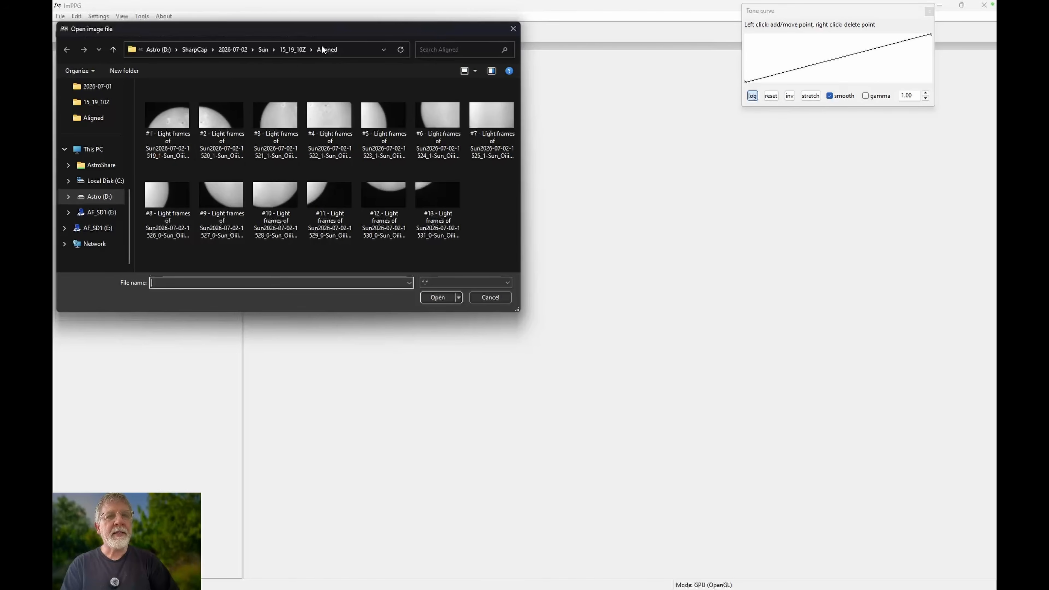
left_click(296, 48)
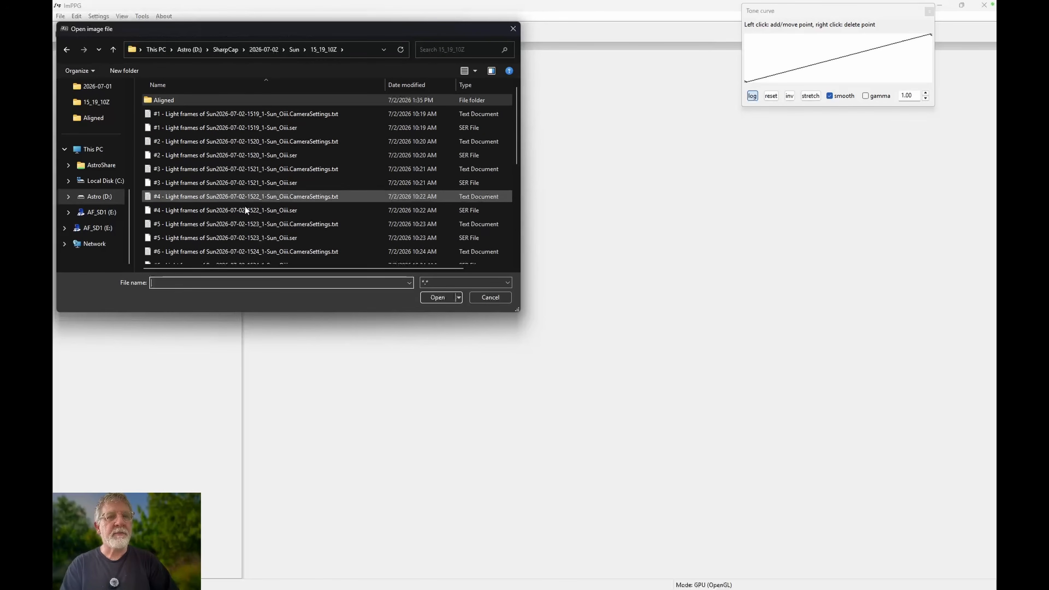
double_click(165, 100)
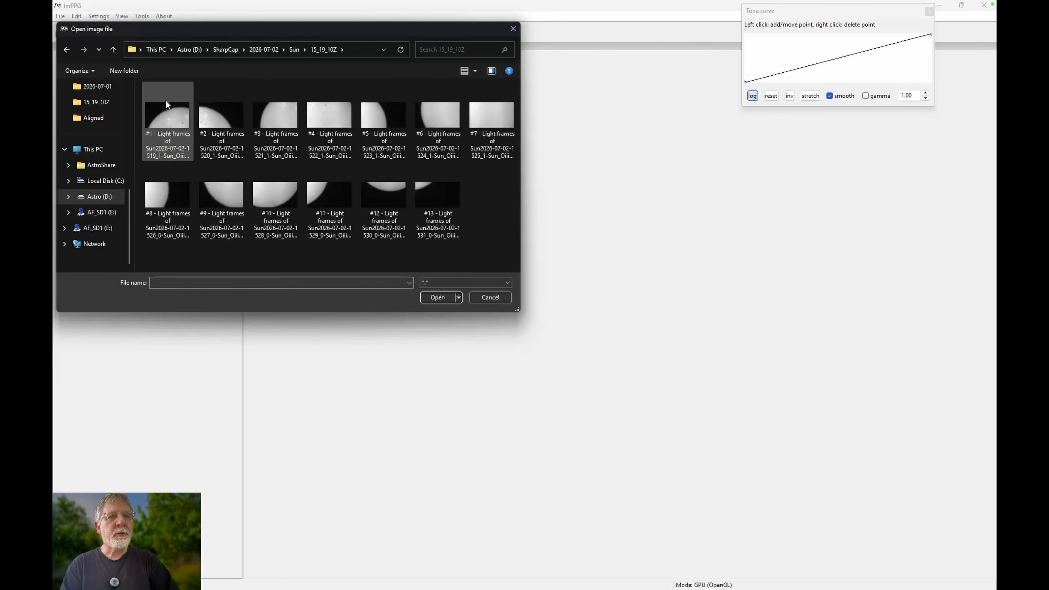
left_click(169, 115)
left_click_drag(237, 38, 419, 42)
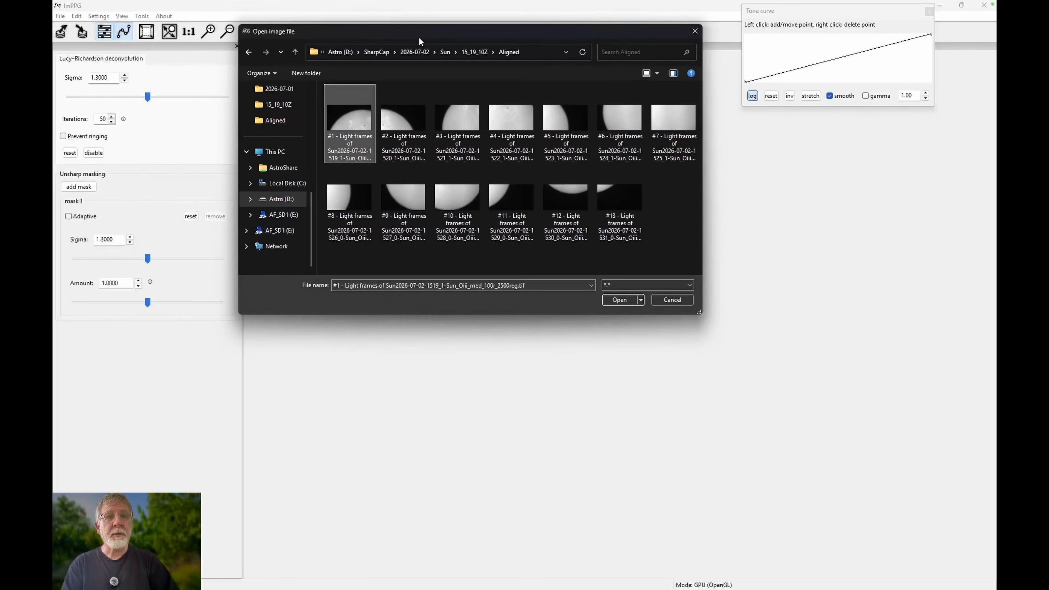
left_click(616, 301)
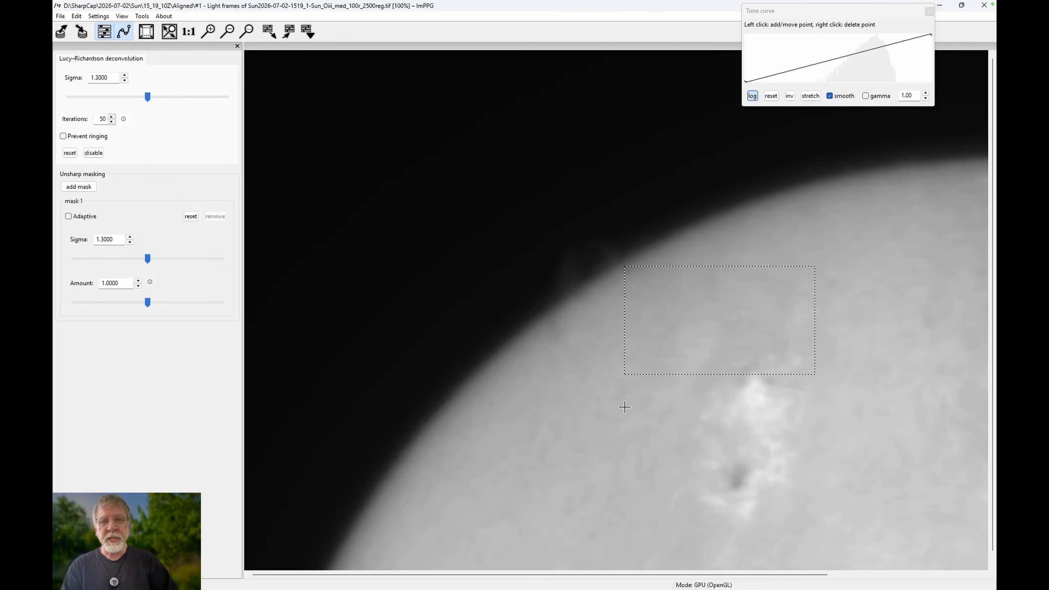
Select the area around the bright sunspot region and set its unsharp mask sigma to 1.6449 and amount to 3.3604
left_click_drag(644, 390, 871, 531)
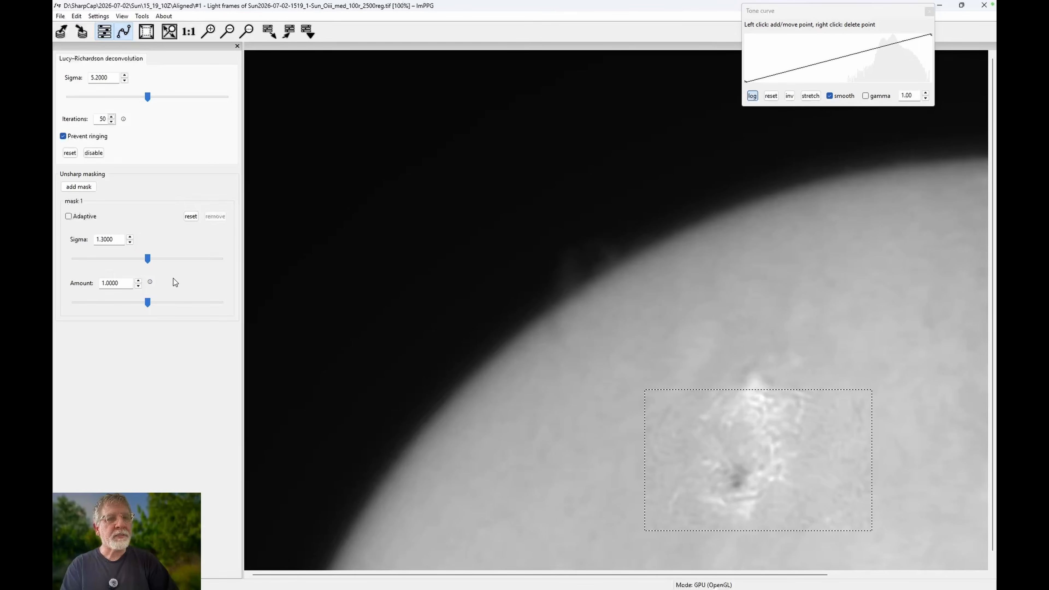
left_click_drag(147, 259, 171, 260)
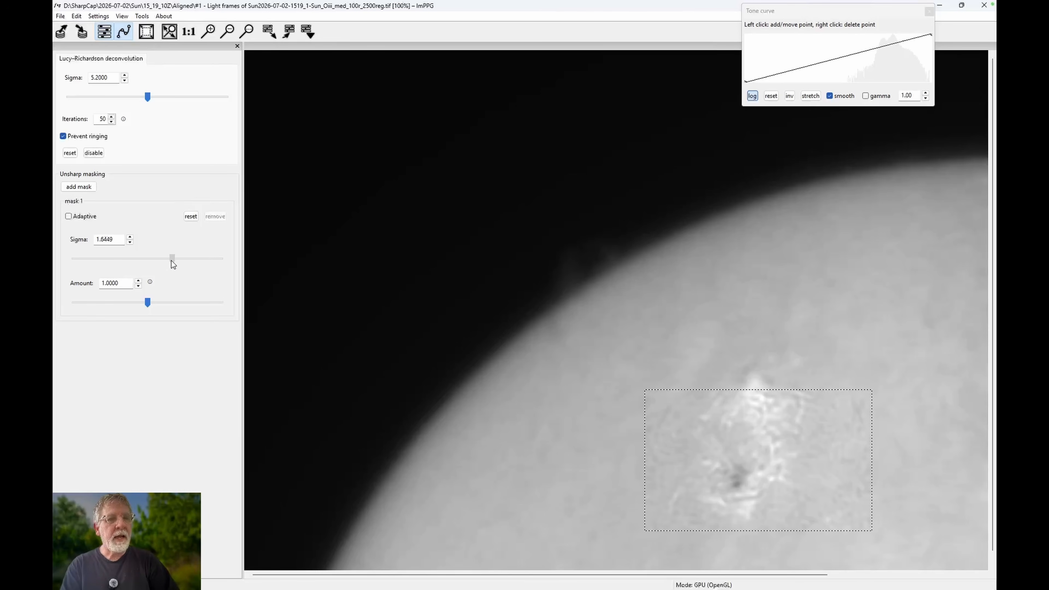
left_click_drag(147, 302, 202, 303)
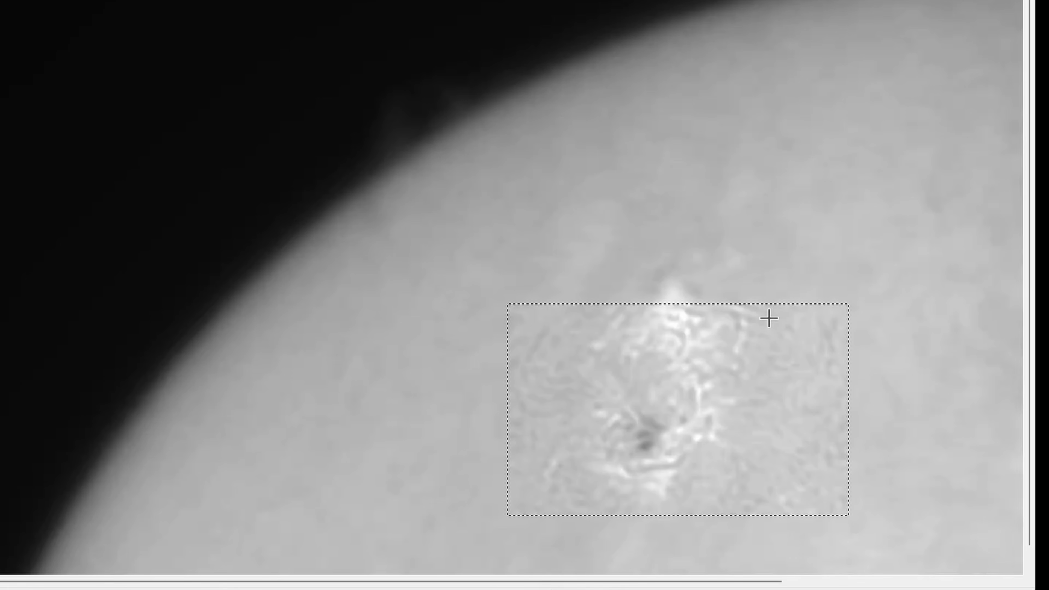
Preview the sharpening on two quiet areas of the solar disk and on the prominence at the limb
left_click_drag(537, 135, 795, 267)
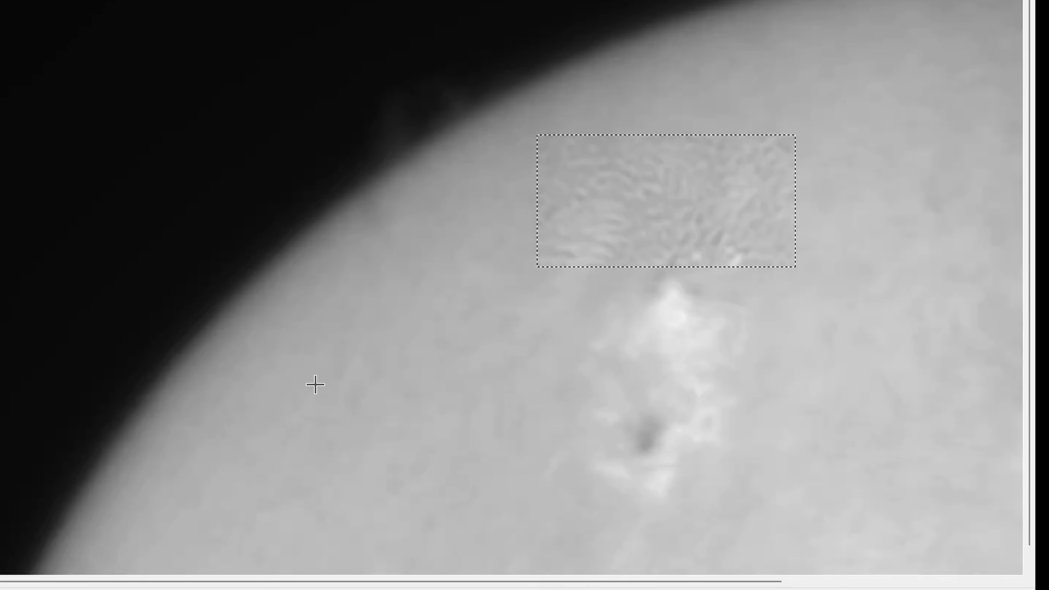
left_click_drag(283, 353, 549, 507)
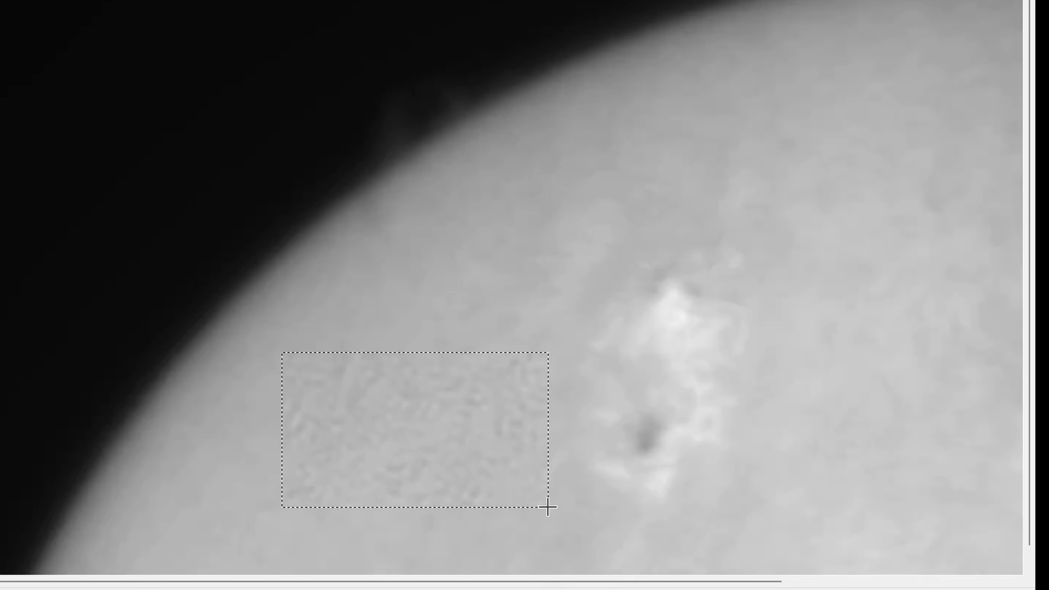
left_click_drag(308, 81, 623, 239)
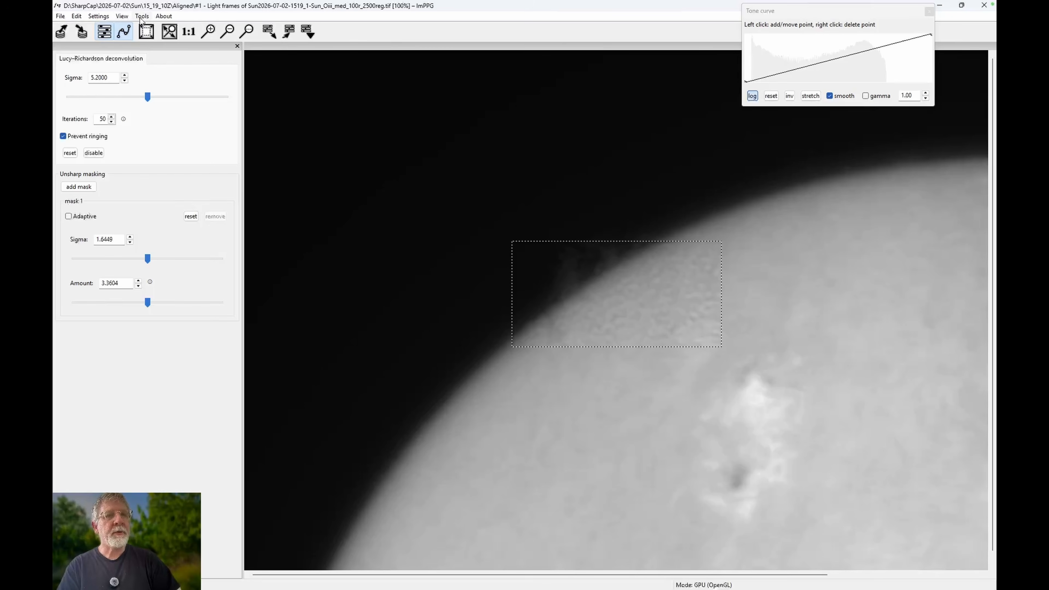
left_click(102, 18)
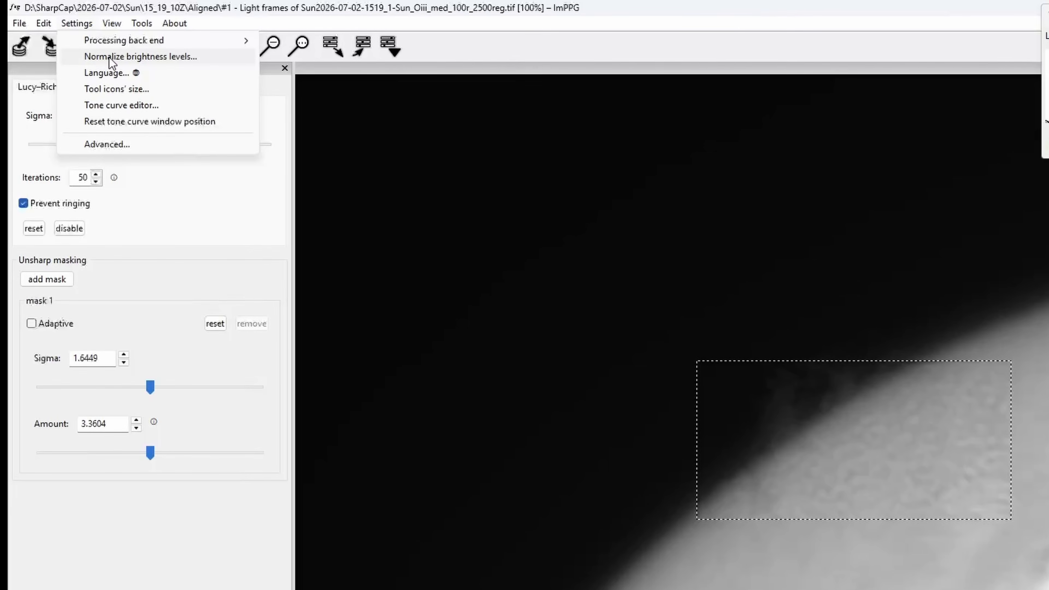
left_click(109, 57)
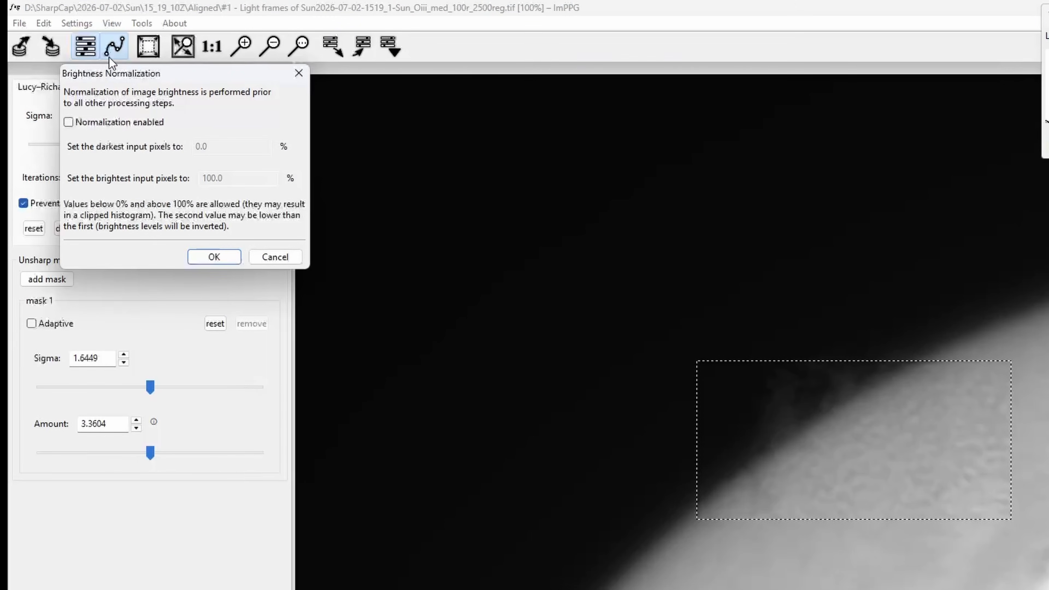
left_click(68, 122)
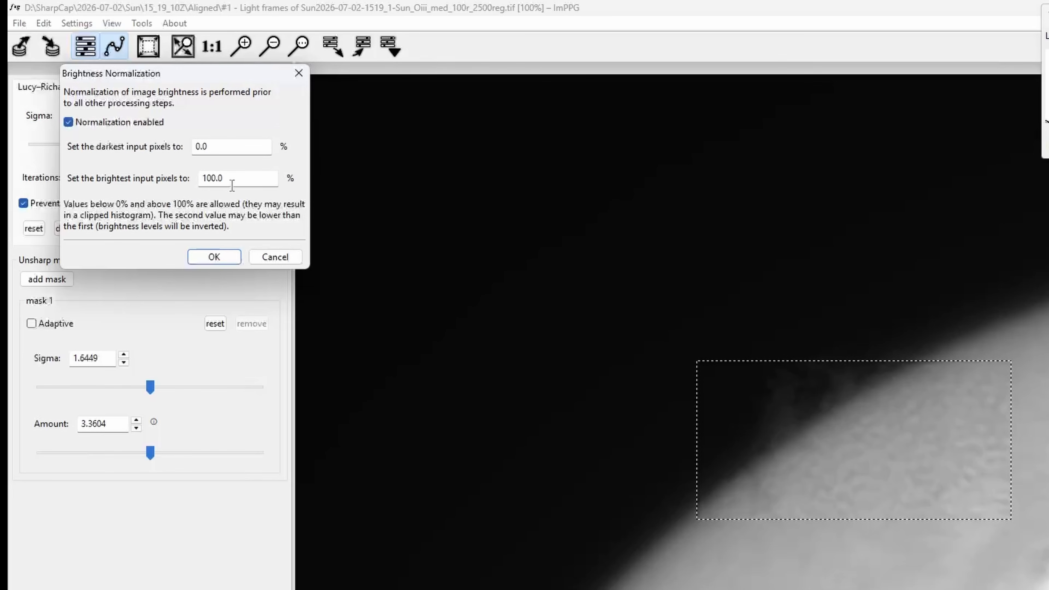
left_click(285, 259)
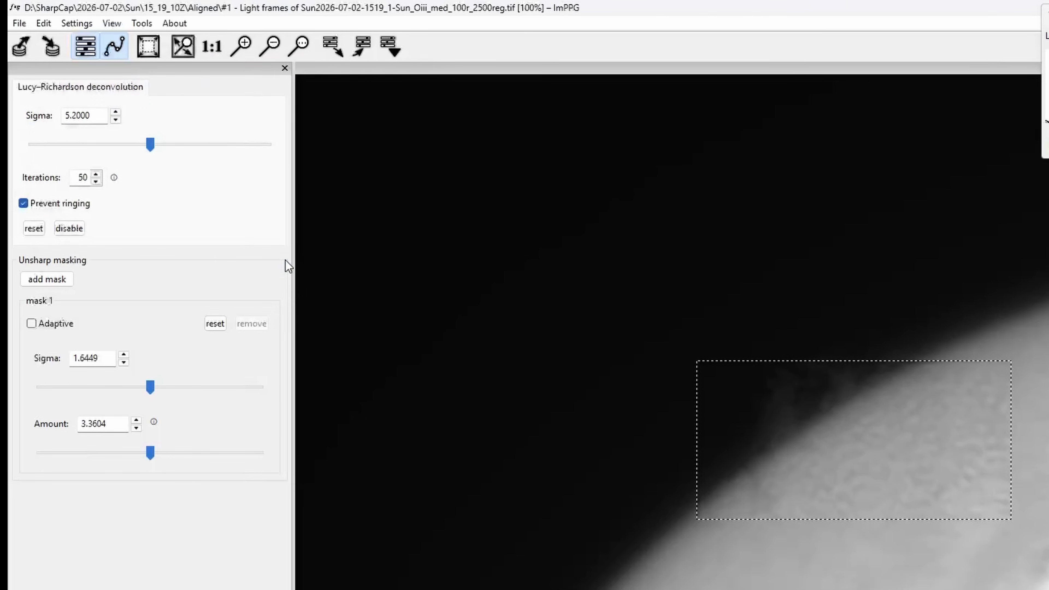
Review the saved ImPPG processing settings XML in the text editor, including its normalization entry, and return to the image
left_click(19, 24)
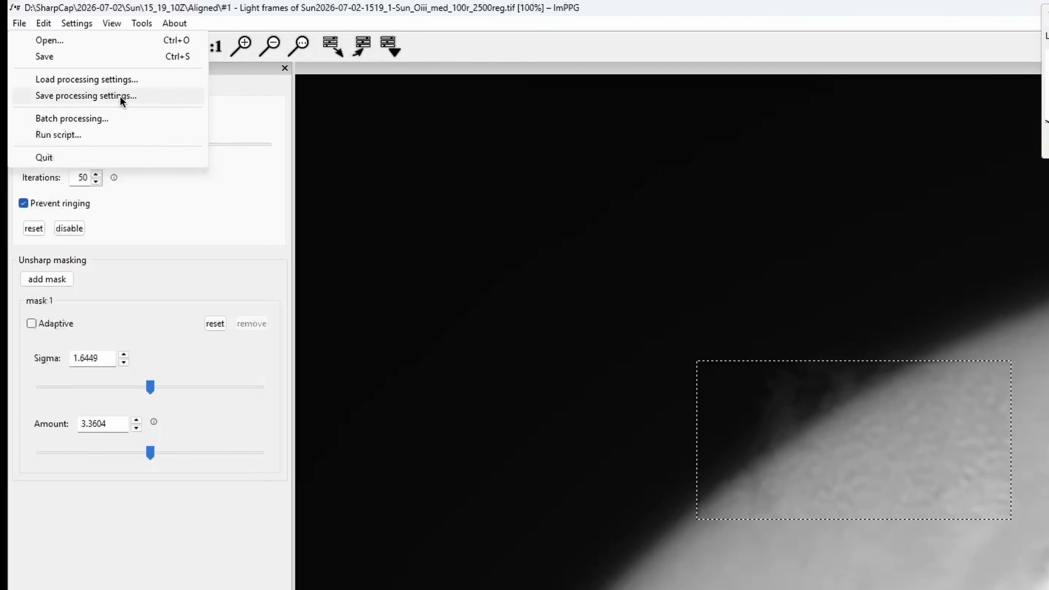
left_click(123, 79)
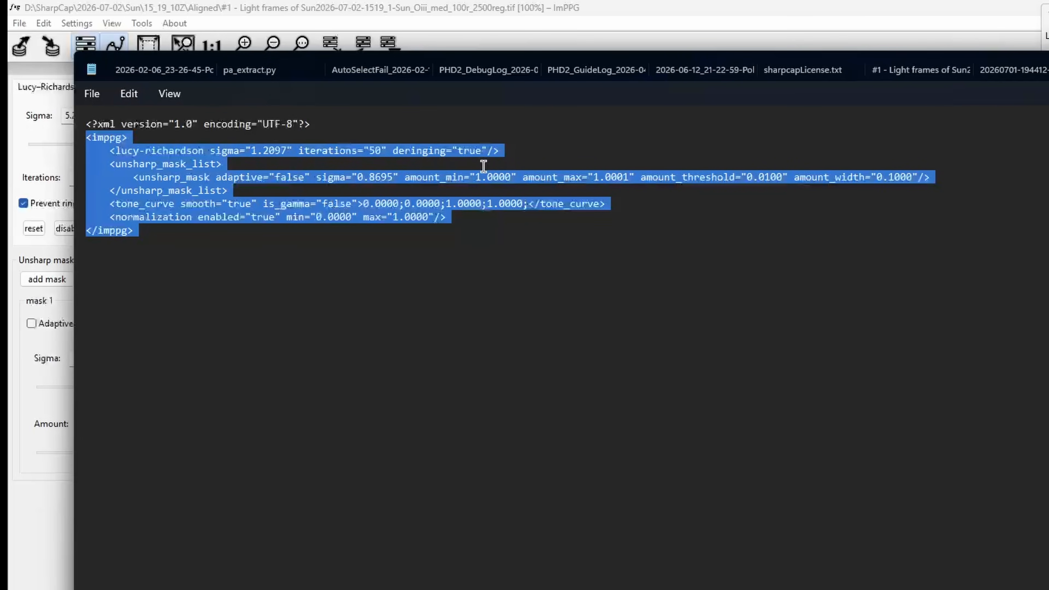
left_click(564, 259)
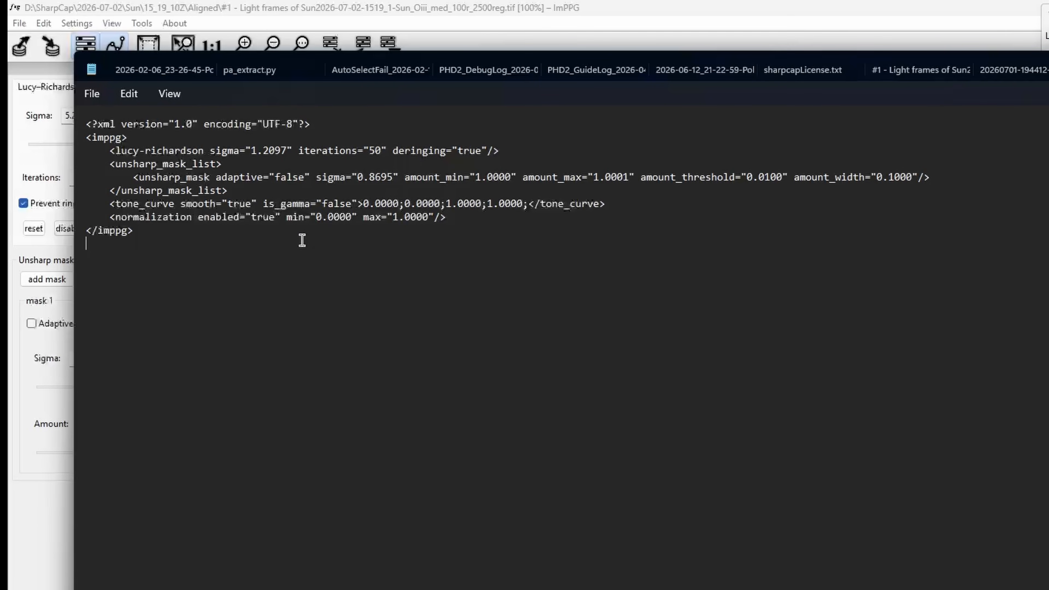
left_click(619, 25)
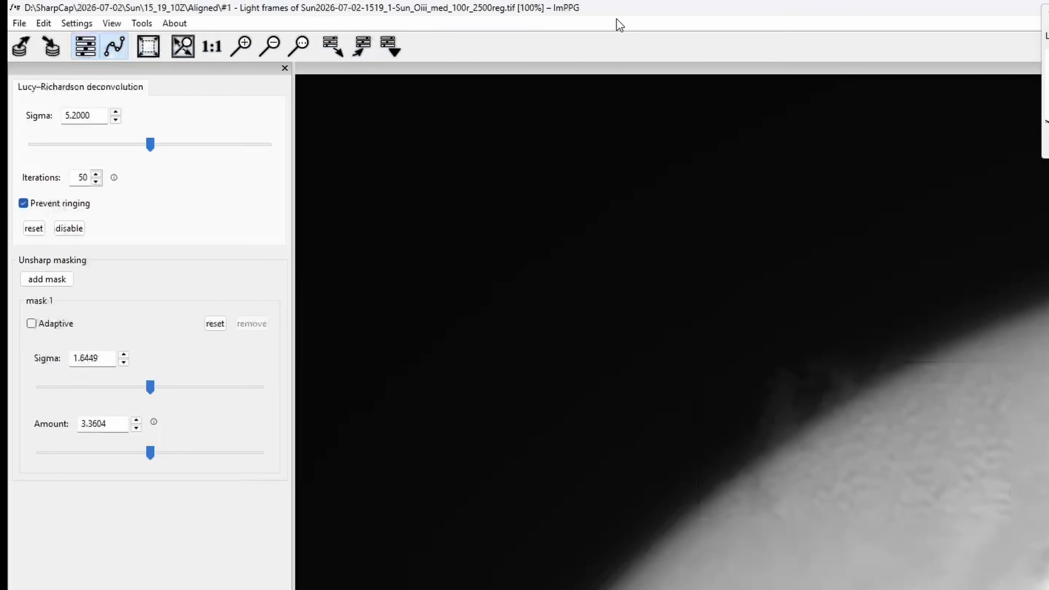
Start a batch processing job and add all aligned images from #1 to #13 in the Aligned folder as input files
left_click(20, 24)
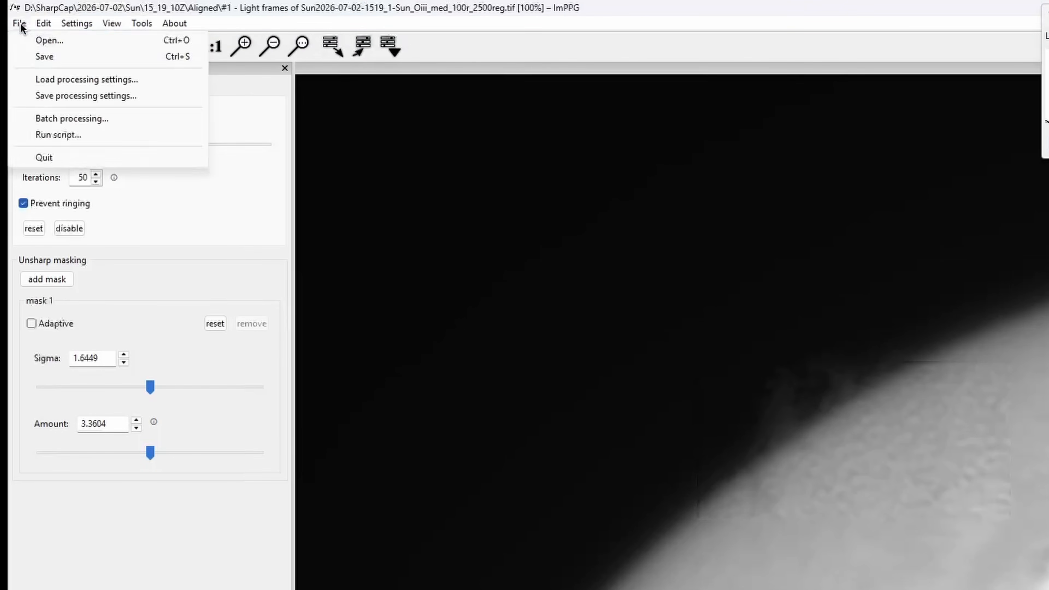
left_click(73, 117)
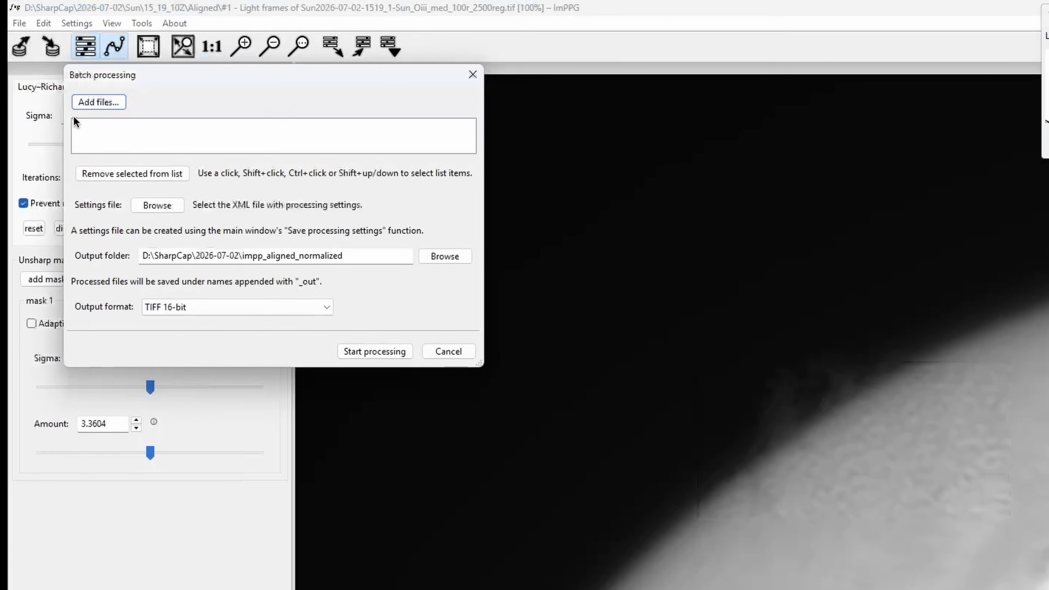
left_click(96, 102)
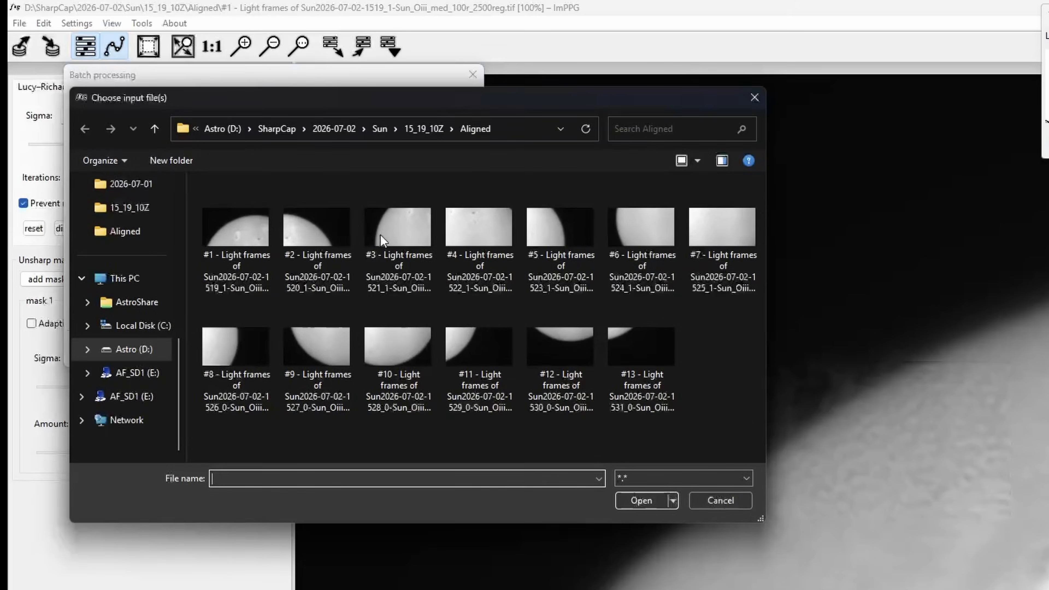
left_click(235, 244)
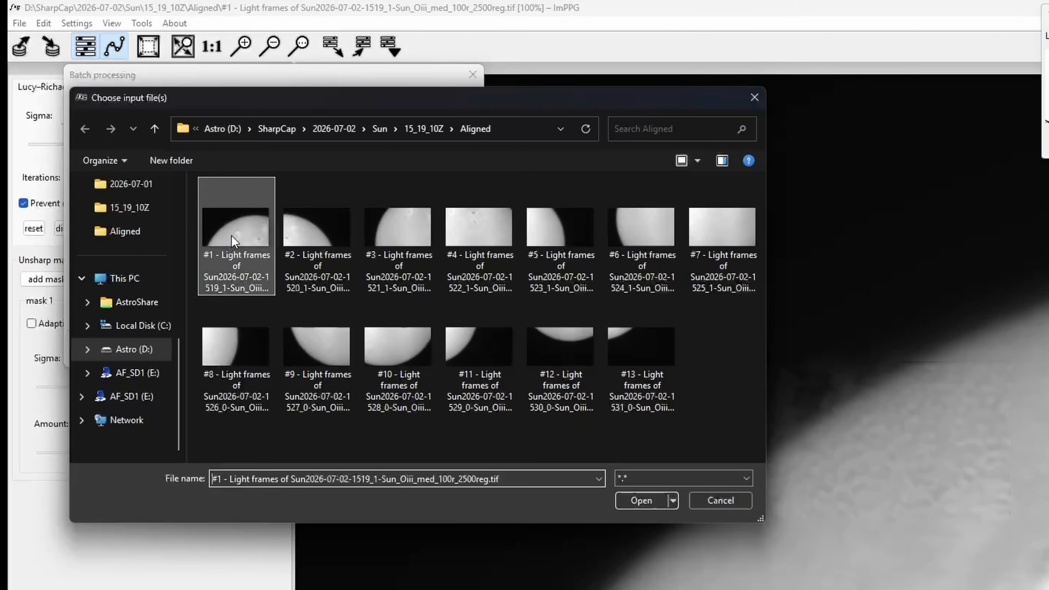
left_click(620, 408, "shift")
left_click(661, 500)
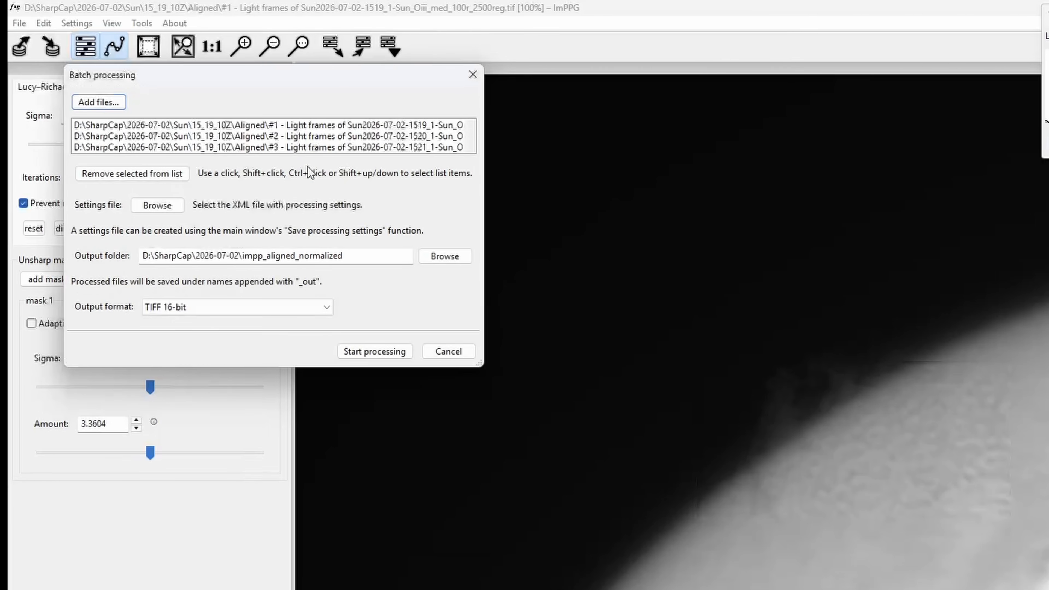
Browse to solar-scout_mosaic_imppg.xml as the batch settings file, then leave batch processing without starting it
left_click(163, 210)
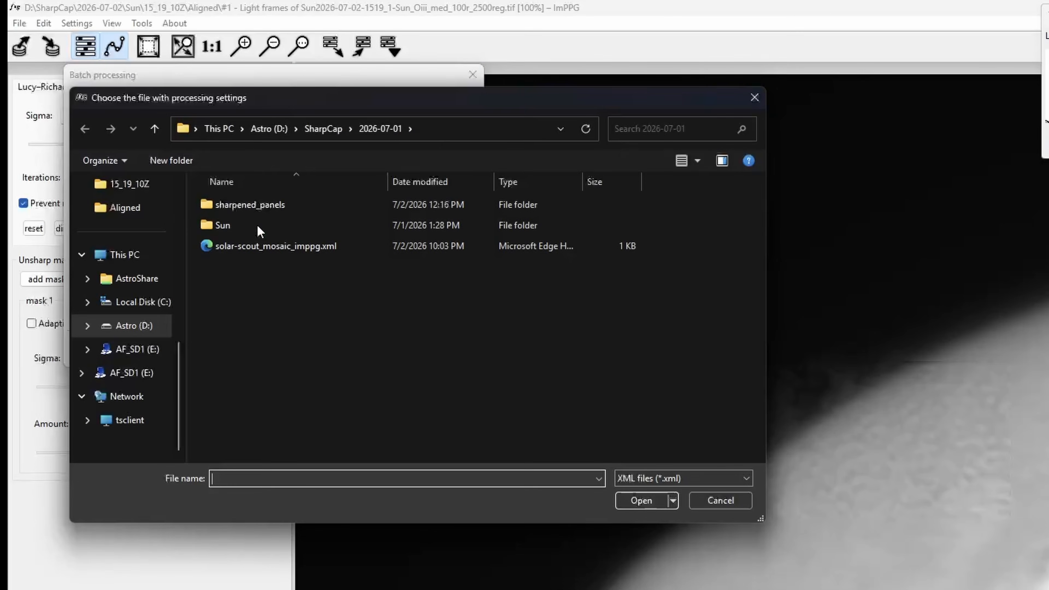
double_click(337, 252)
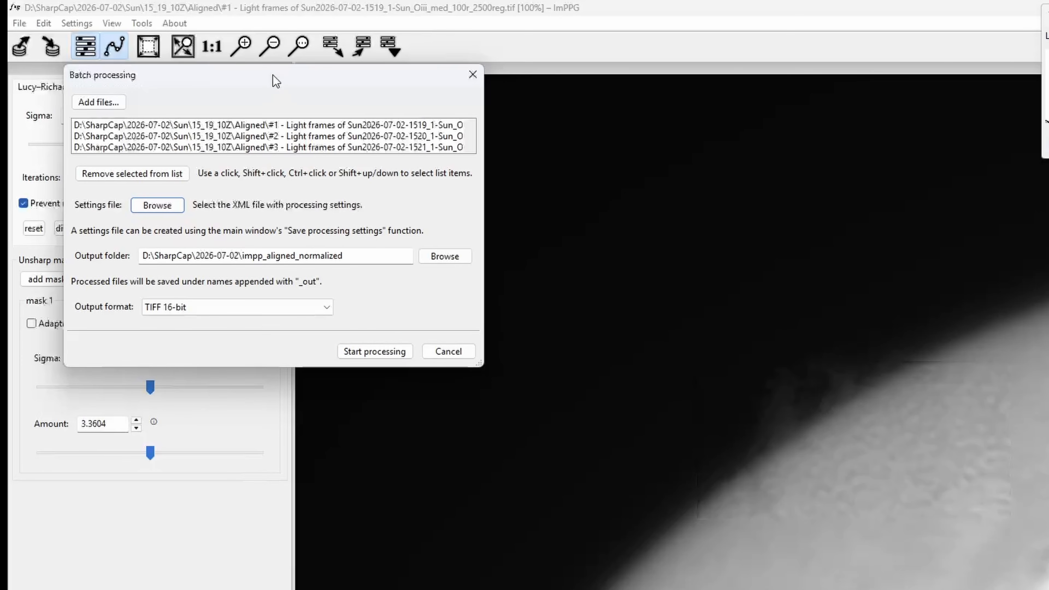
left_click_drag(282, 77, 548, 95)
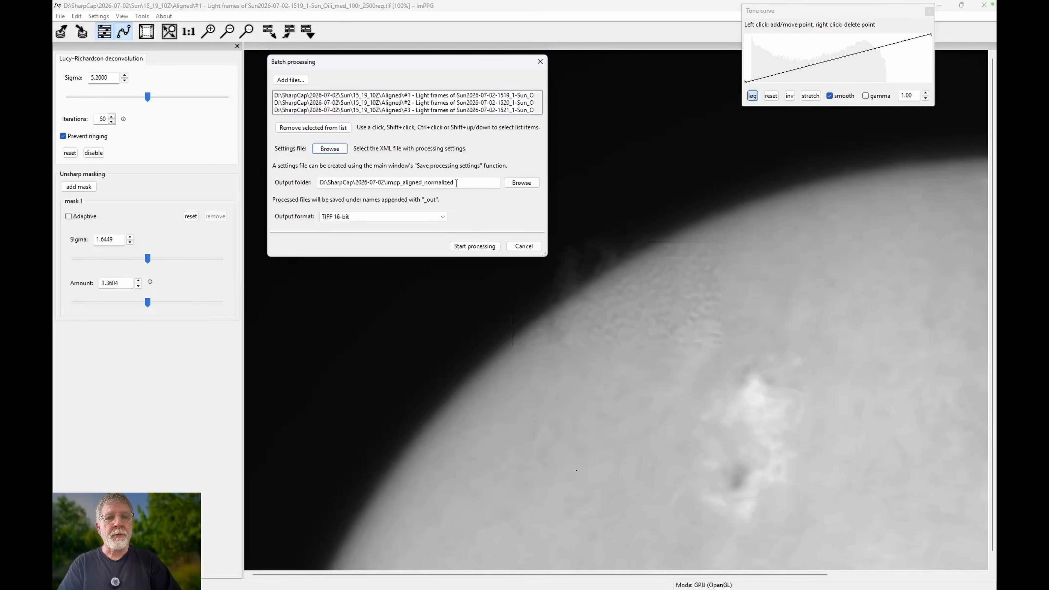
left_click(530, 248)
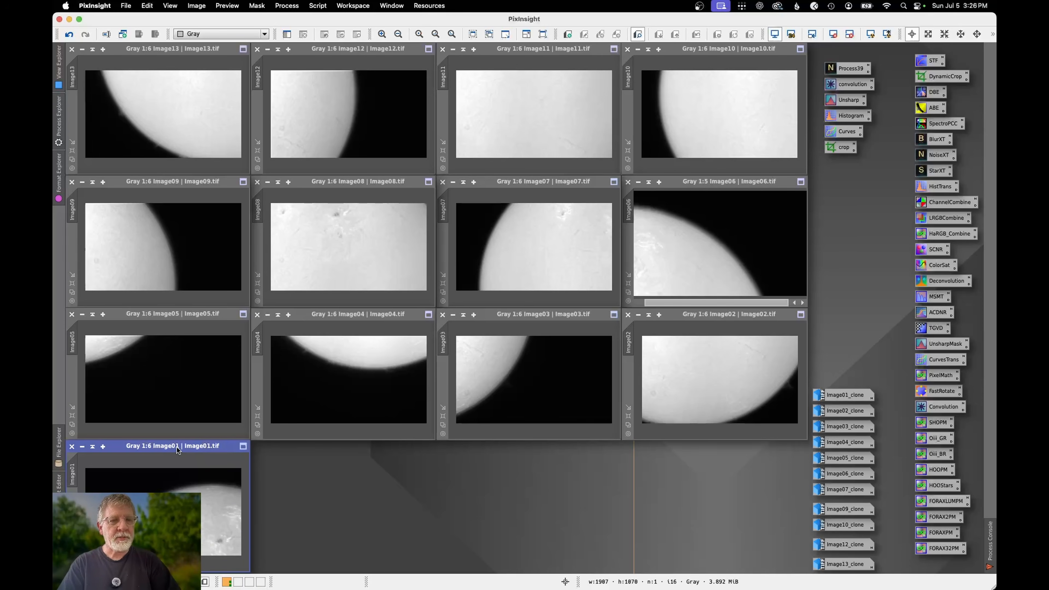
In PixInsight, undo all processing on Image01 and duplicate the unprocessed image into the empty workspace area
left_click(198, 8)
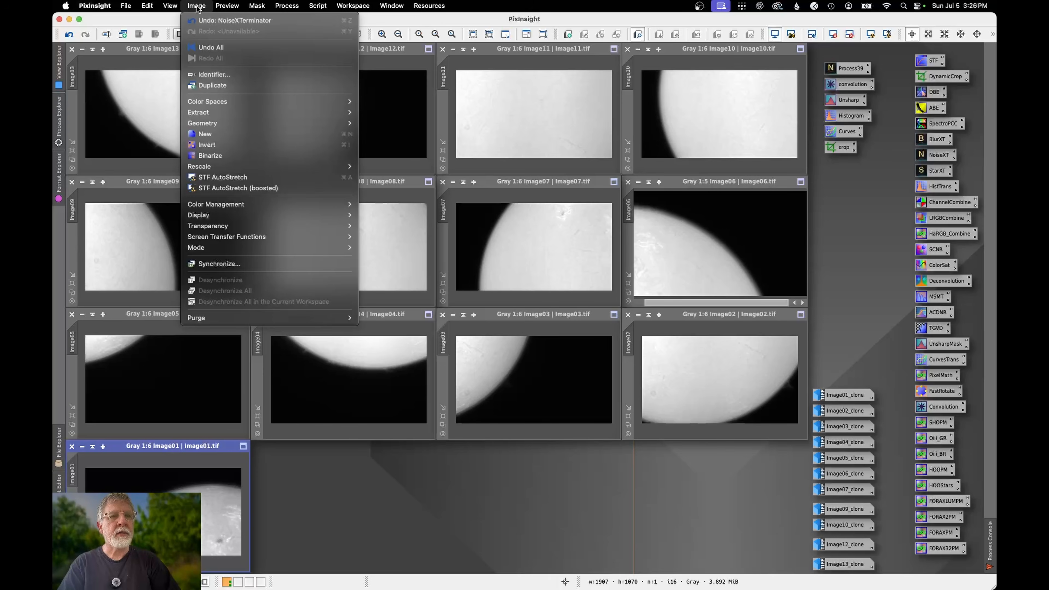
left_click(210, 47)
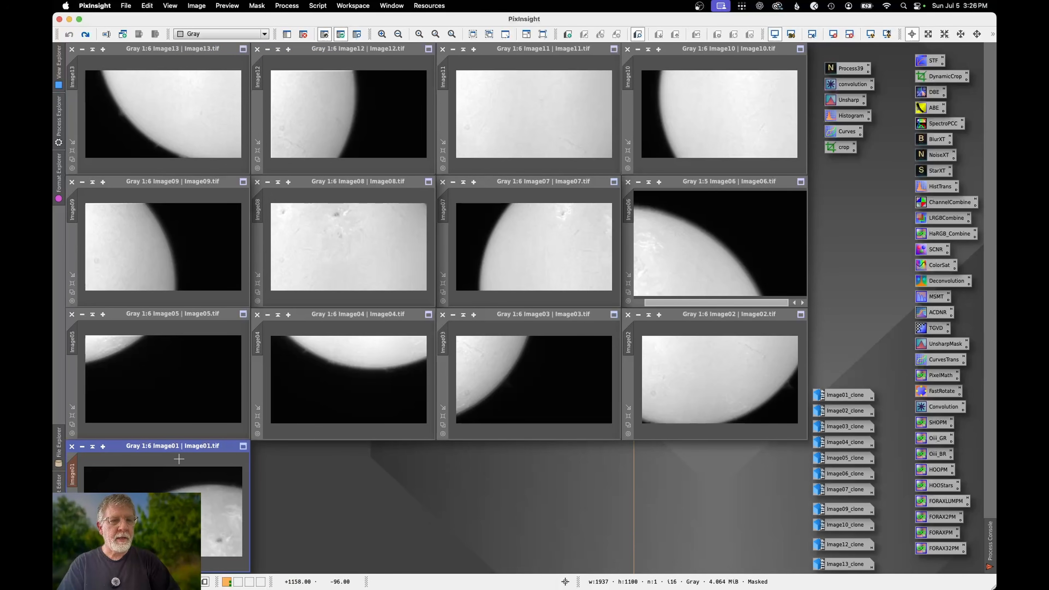
left_click_drag(73, 473, 377, 492)
Redo all undone processing on the original Image01
left_click(135, 450)
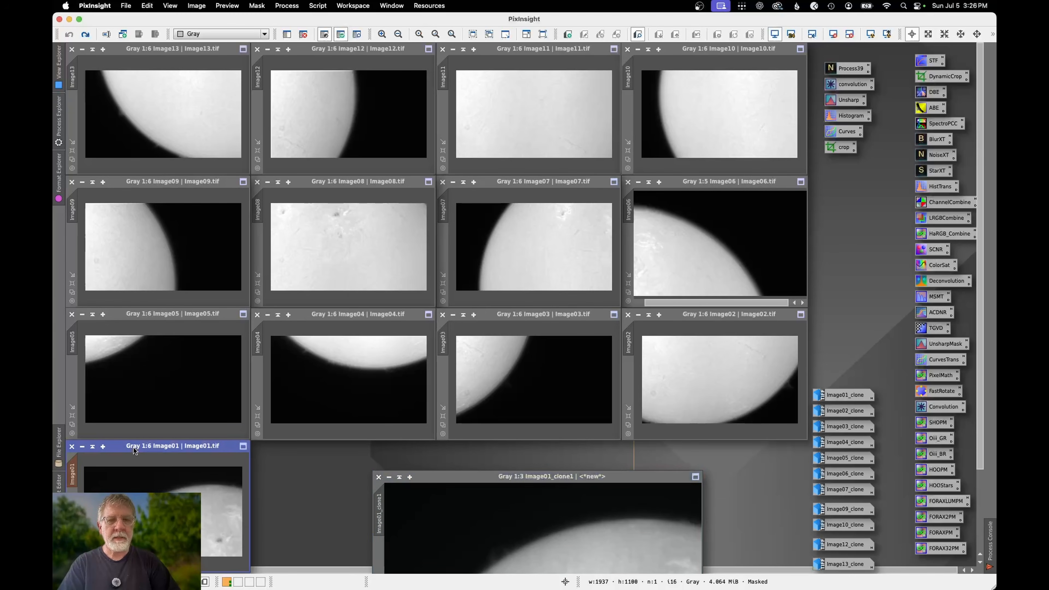
left_click(197, 5)
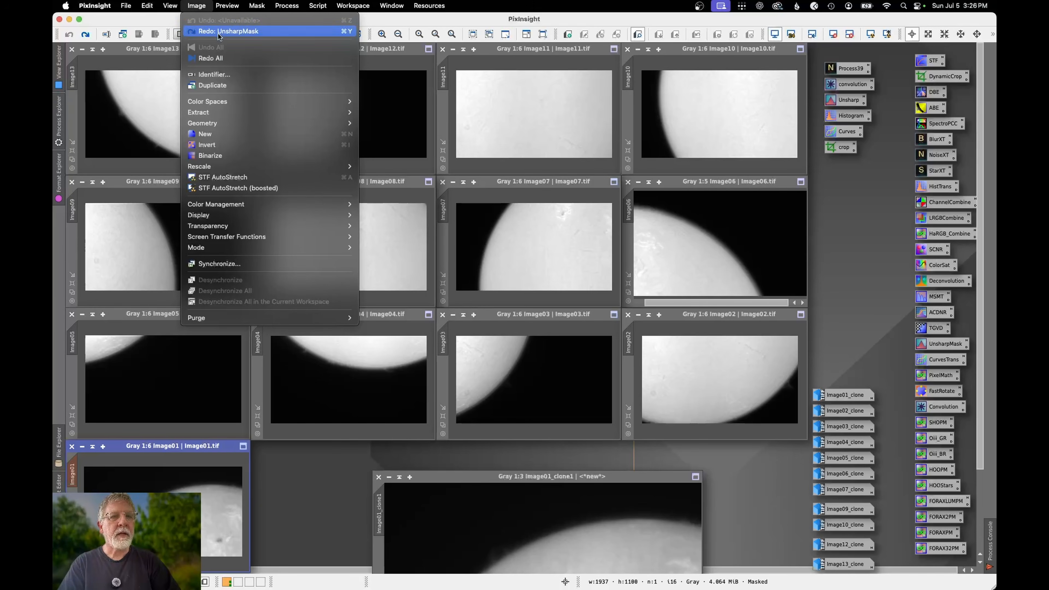
left_click(211, 59)
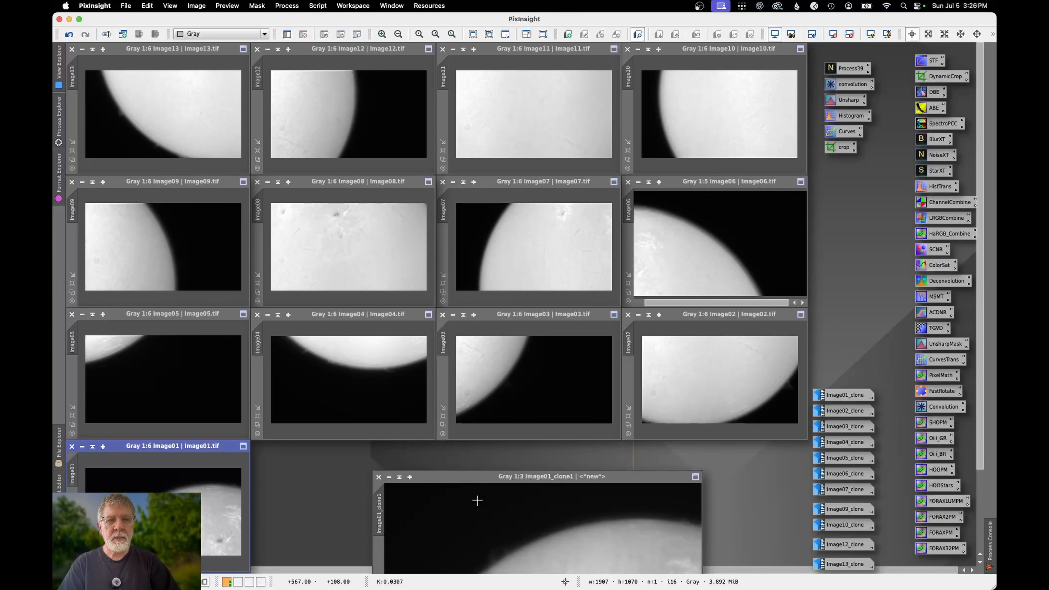
Move and enlarge the Image01_clone1 window and apply the saved NoiseXTerminator process Process39 to it
left_click_drag(496, 477, 341, 165)
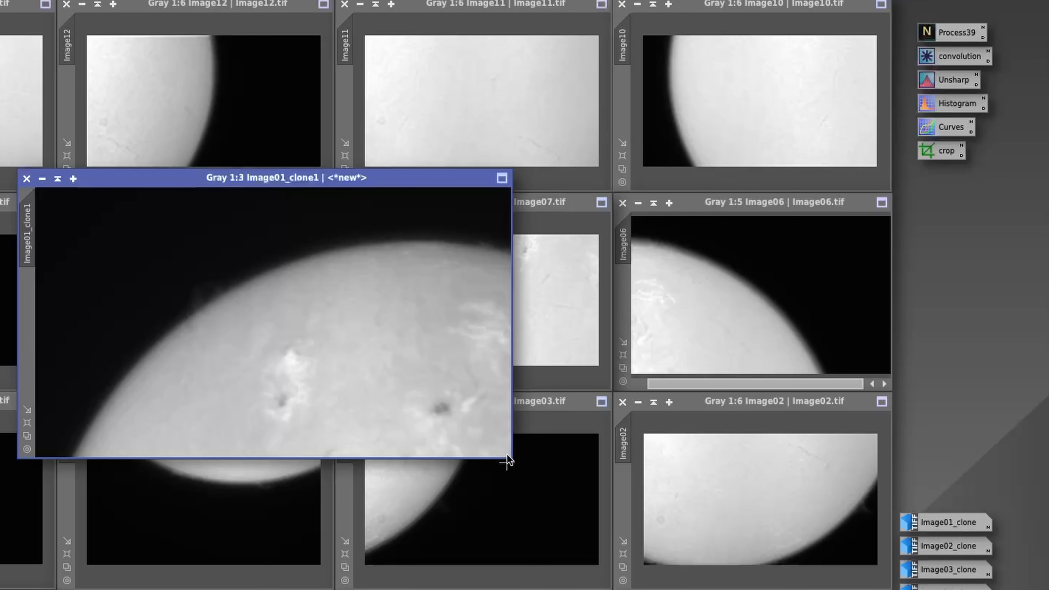
left_click_drag(512, 459, 721, 588)
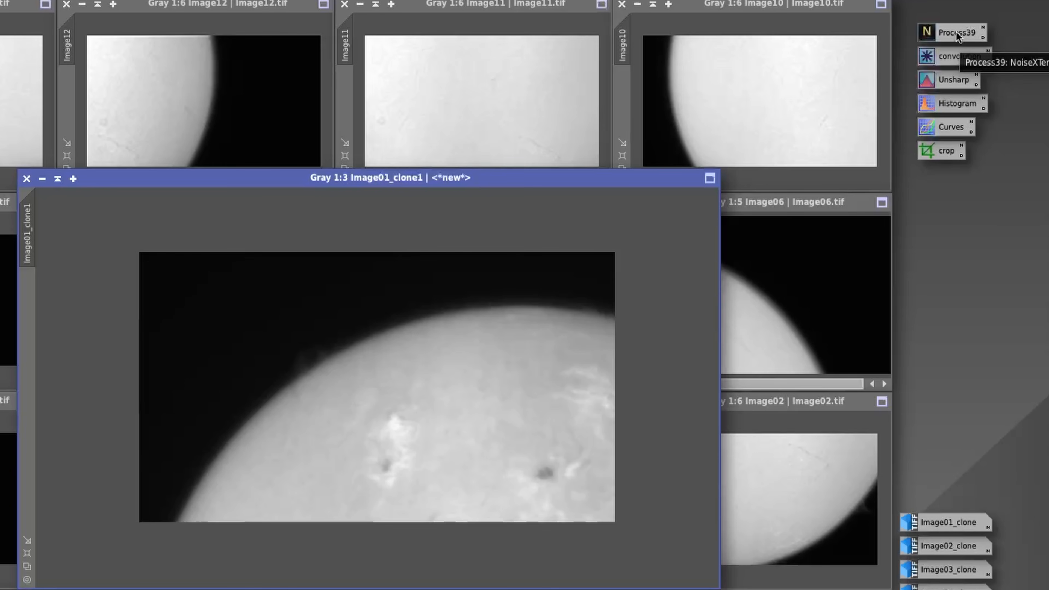
left_click_drag(956, 31, 463, 356)
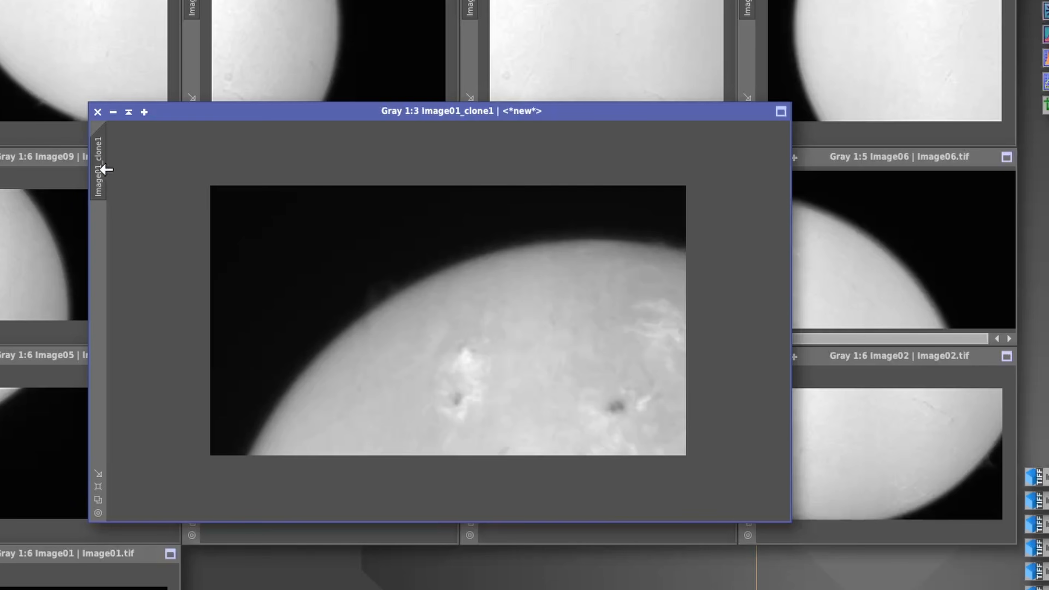
Duplicate Image01_clone1 and show the ACDNR lightness mask for the copy in a real-time preview
left_click_drag(105, 169, 484, 556)
left_click_drag(636, 564, 364, 175)
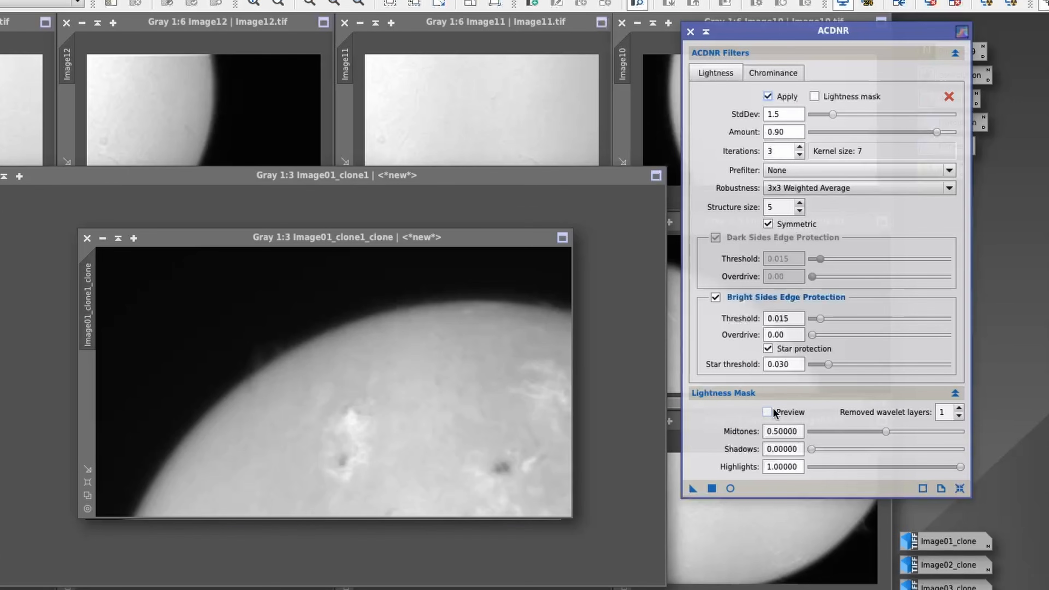
left_click(767, 412)
left_click(731, 489)
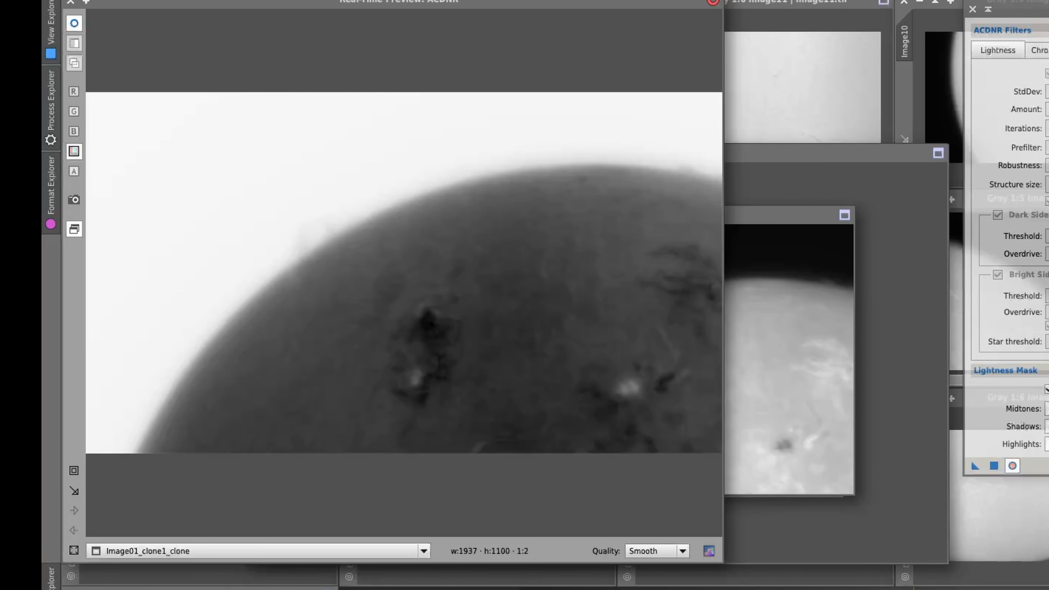
Set the lightness mask midtones to 0.50, shadows to 0.05 and highlights to 0.63, apply ACDNR to Image01_clone1_clone, and close the tool and preview
left_click(1047, 427)
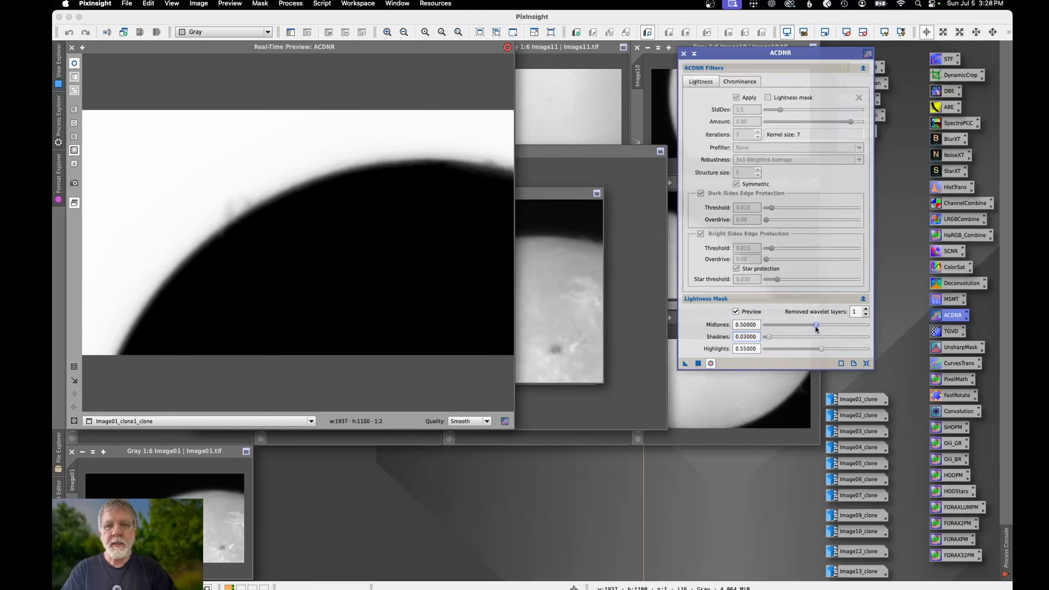
mouse_move(805, 322)
left_mouse_down()
mouse_move(820, 321)
mouse_move(762, 327)
mouse_move(801, 332)
left_mouse_up()
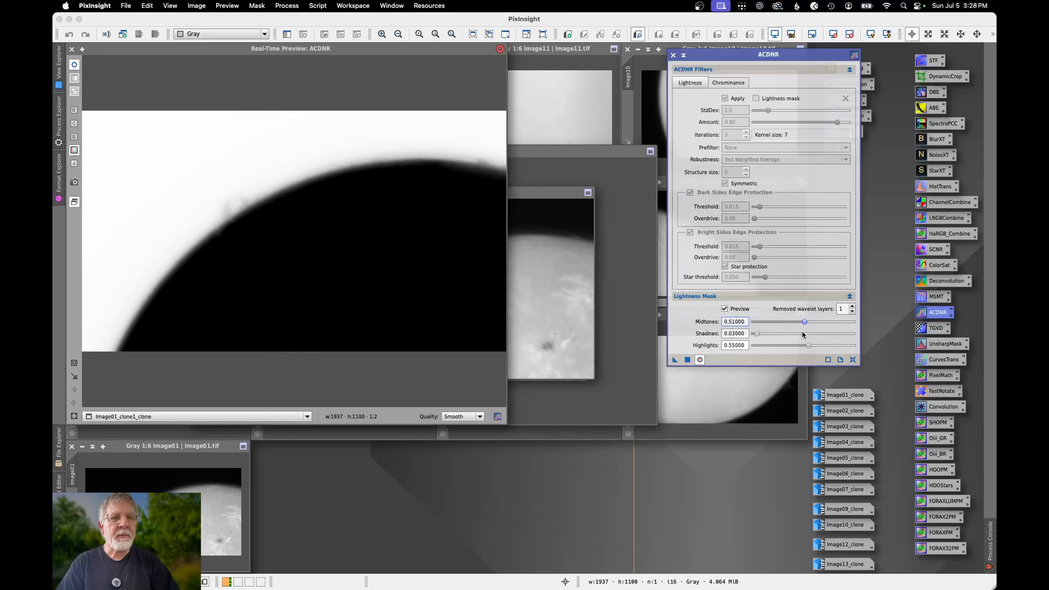
left_click(809, 345)
left_click(758, 332)
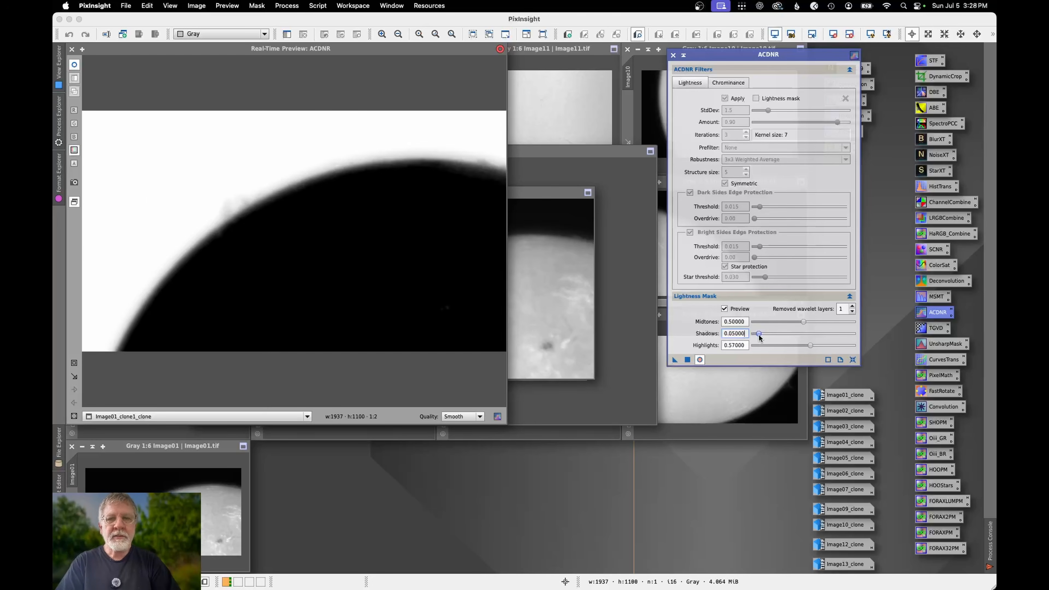
left_click_drag(810, 345, 814, 346)
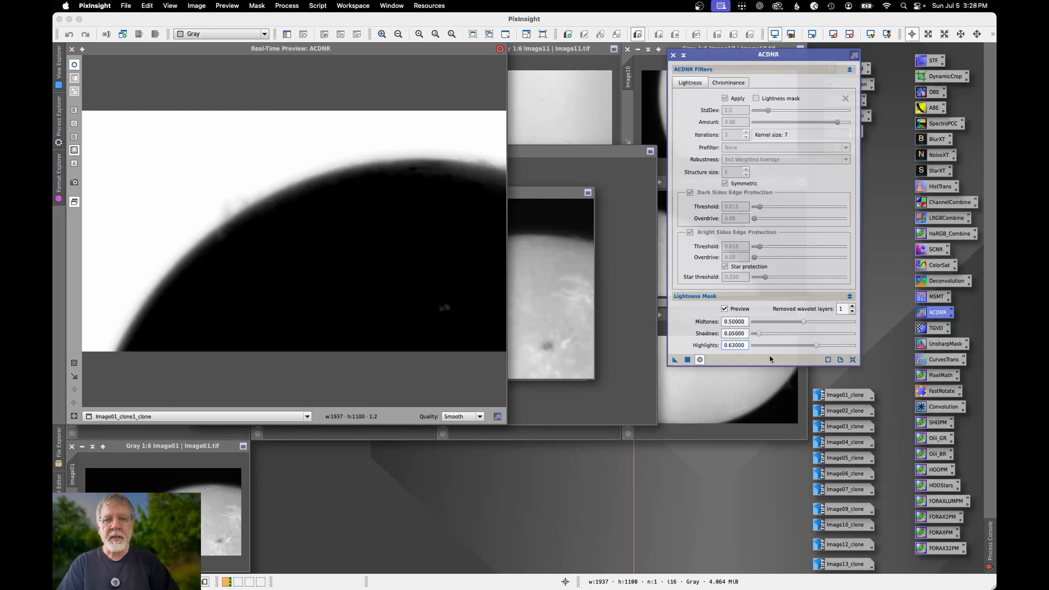
left_click(687, 360)
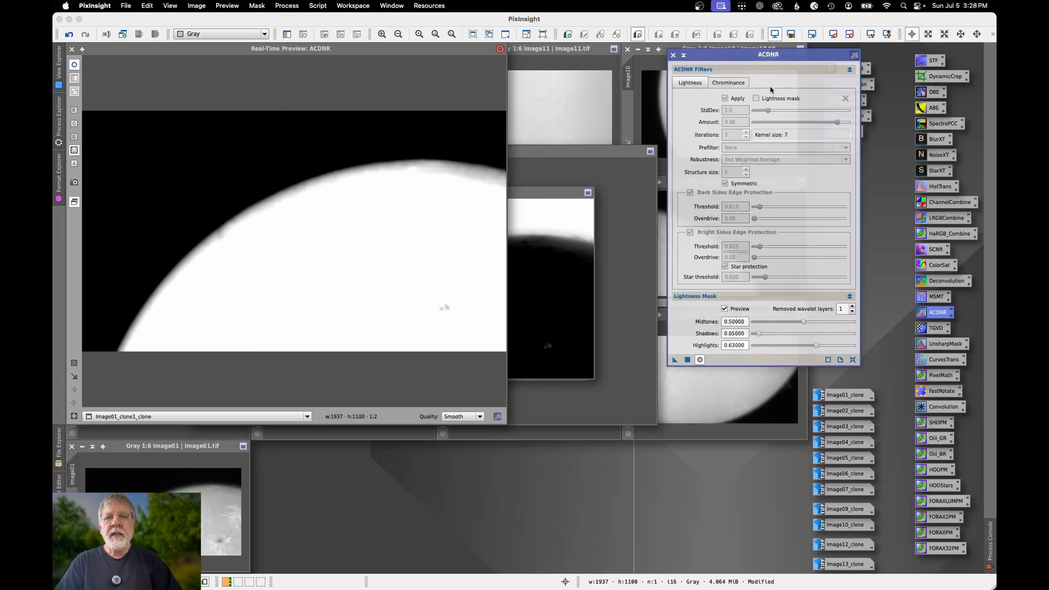
left_click(672, 56)
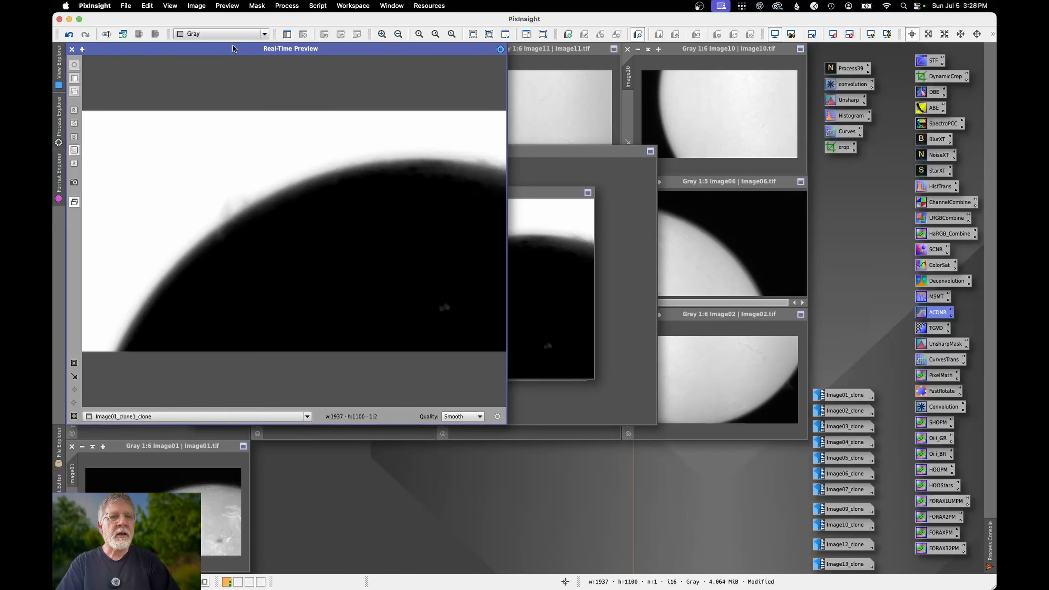
left_click(71, 50)
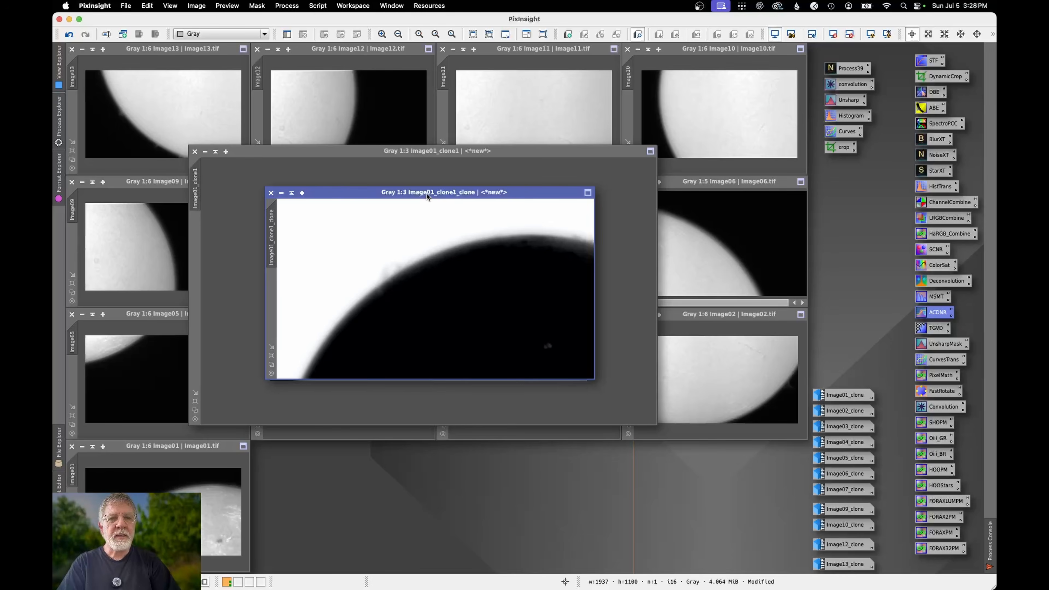
Blur the mask image Image01_clone1_clone with the saved Convolution at StdDev 6.30 and shape 2.00
left_click_drag(427, 195, 437, 227)
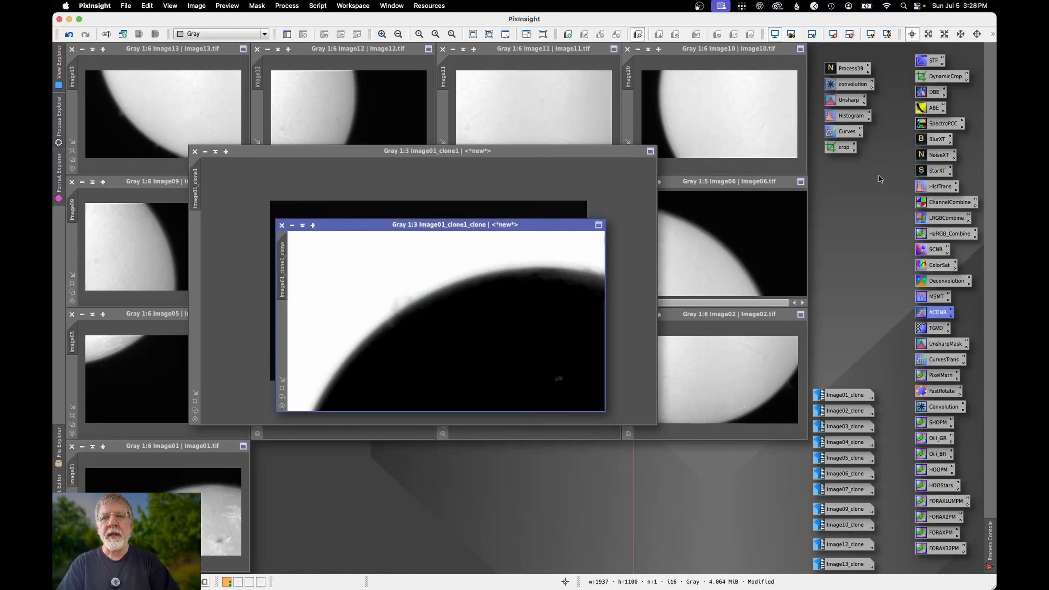
double_click(849, 85)
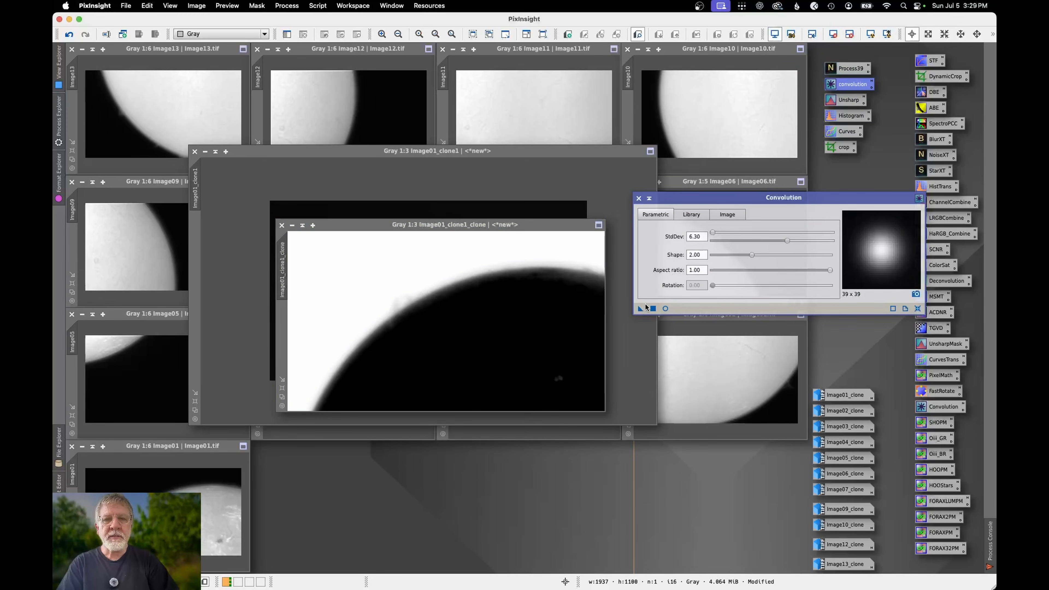
left_click(493, 313)
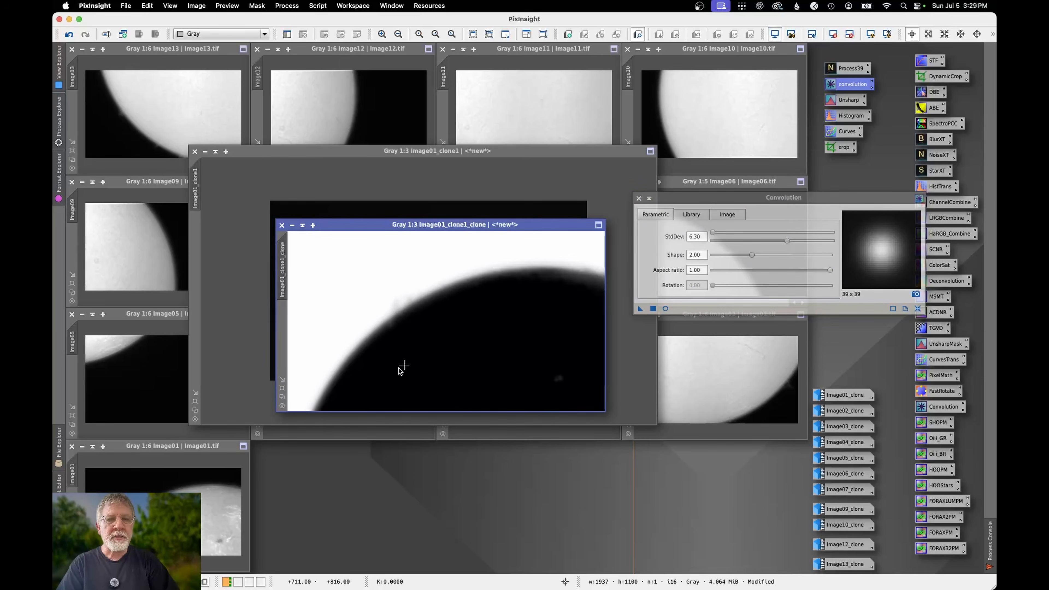
left_click(638, 198)
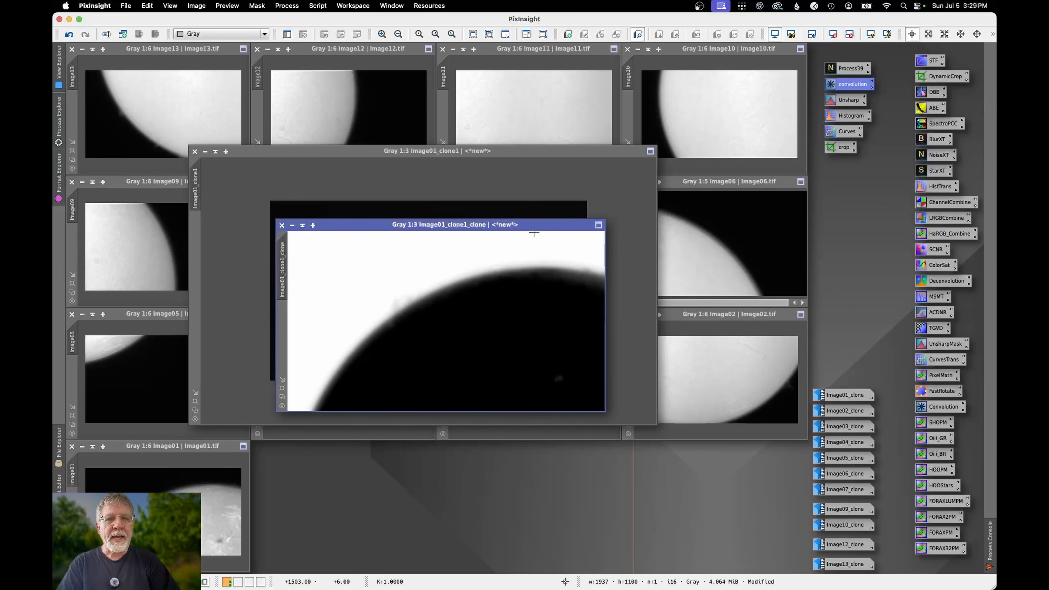
Assign Image01_clone1_clone as the mask of Image01_clone1 and park the minimized mask image in the empty workspace area
mouse_move(284, 264)
left_mouse_down()
mouse_move(199, 248)
mouse_move(195, 190)
left_mouse_up()
left_click(292, 225)
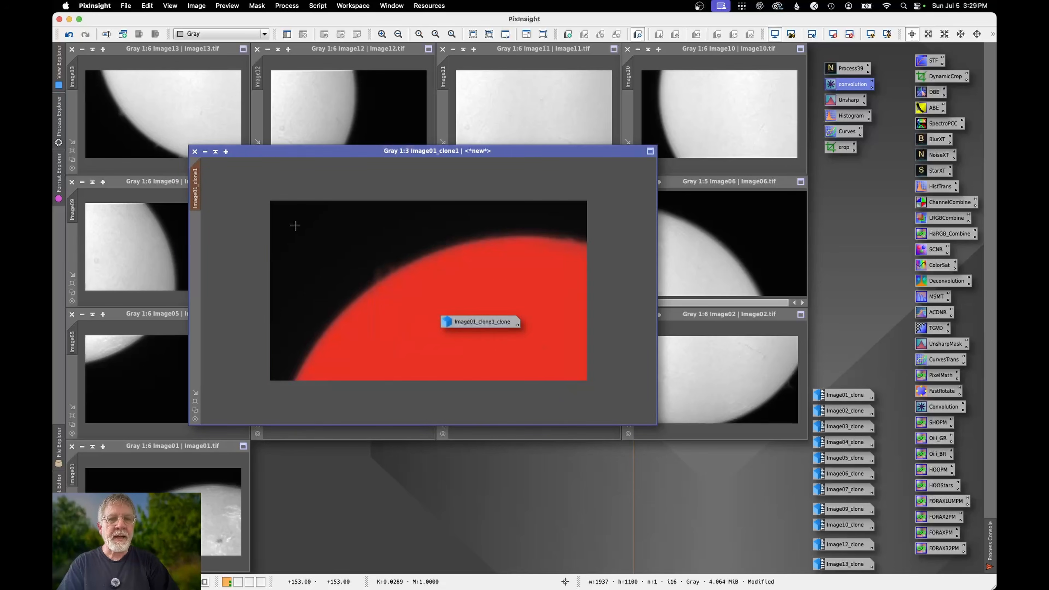
left_click_drag(483, 322, 739, 509)
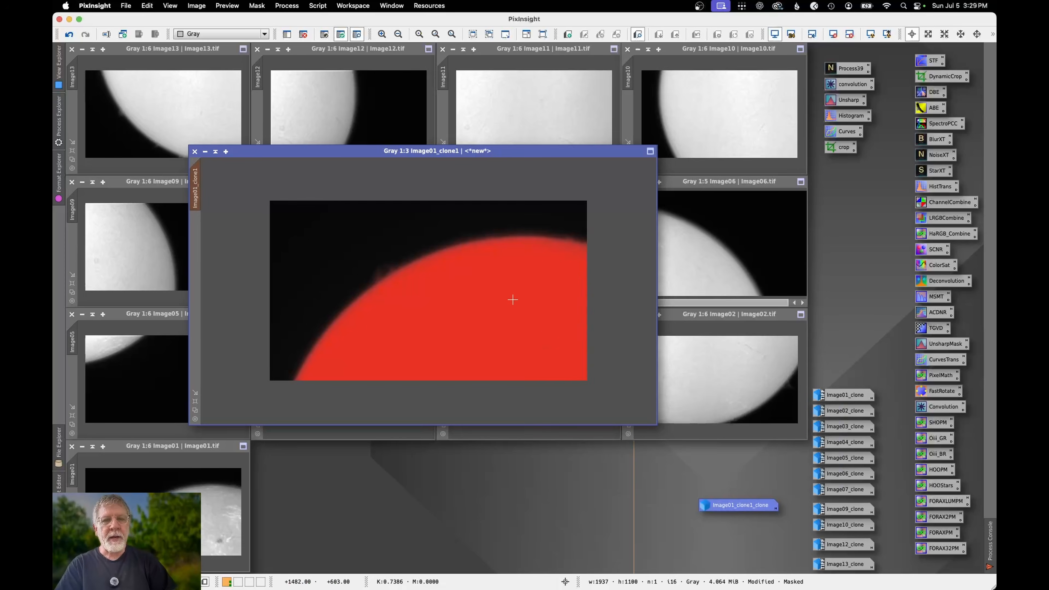
Invert the mask on Image01_clone1 so the background is protected and the solar disk is exposed
right_click(491, 309)
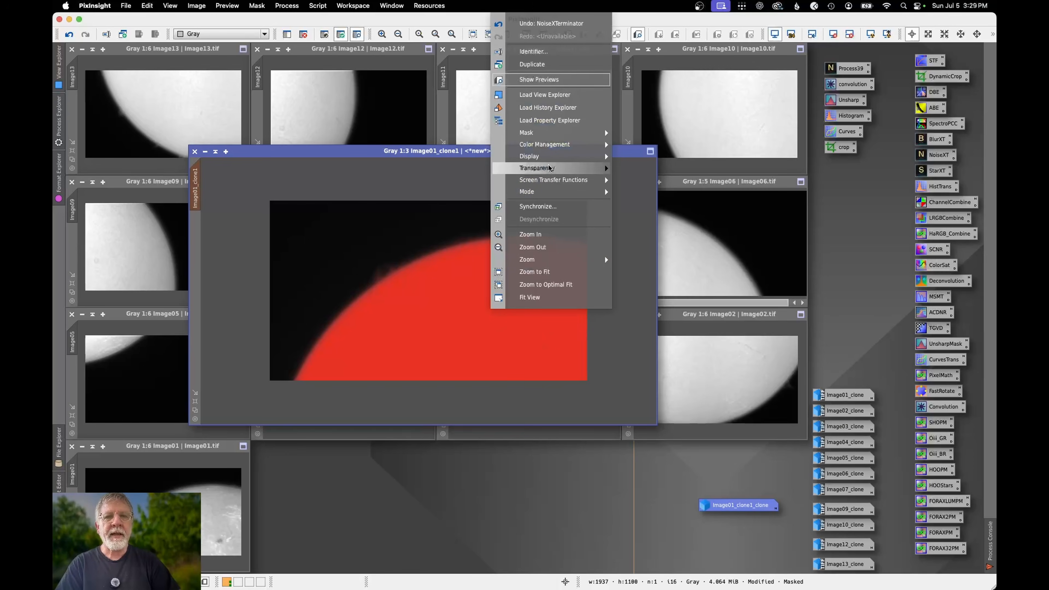
mouse_move(549, 136)
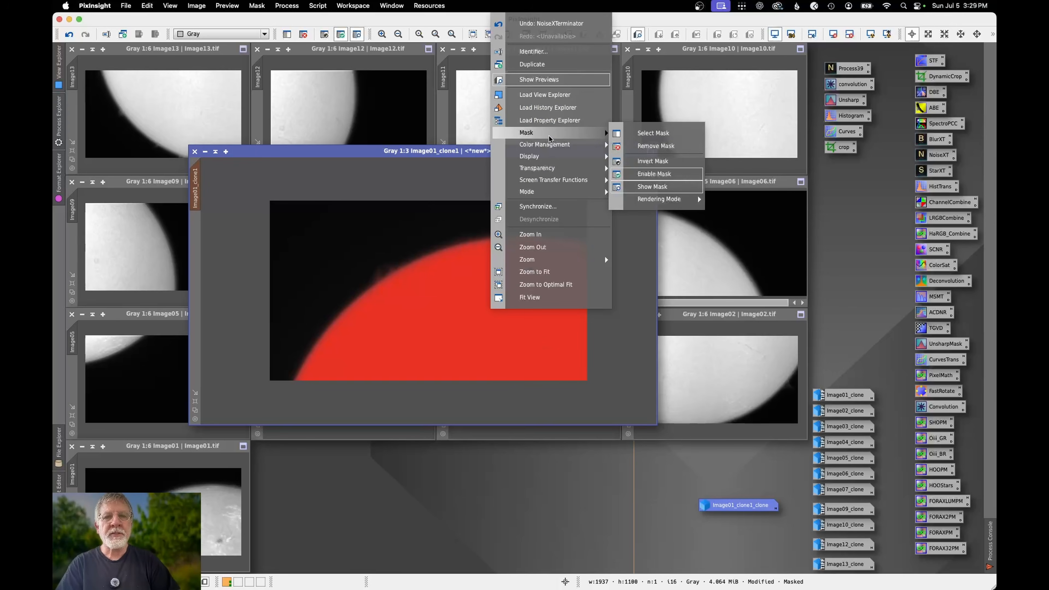
left_click(652, 161)
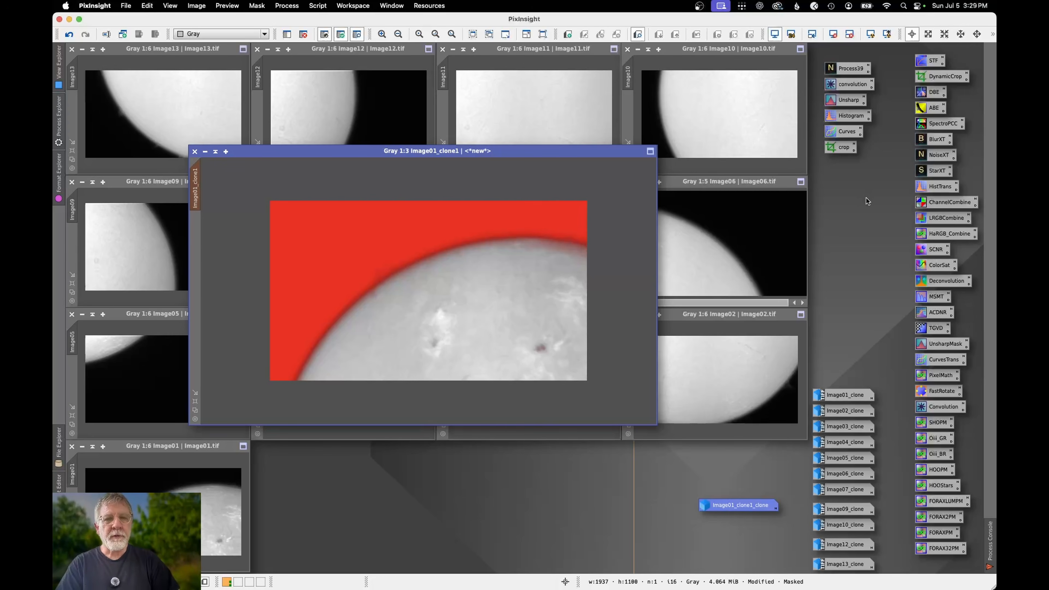
Sharpen the masked Image01_clone1 with UnsharpMask at StdDev 8.50 and amount 0.80, and apply the saved Histogram transformation
double_click(850, 100)
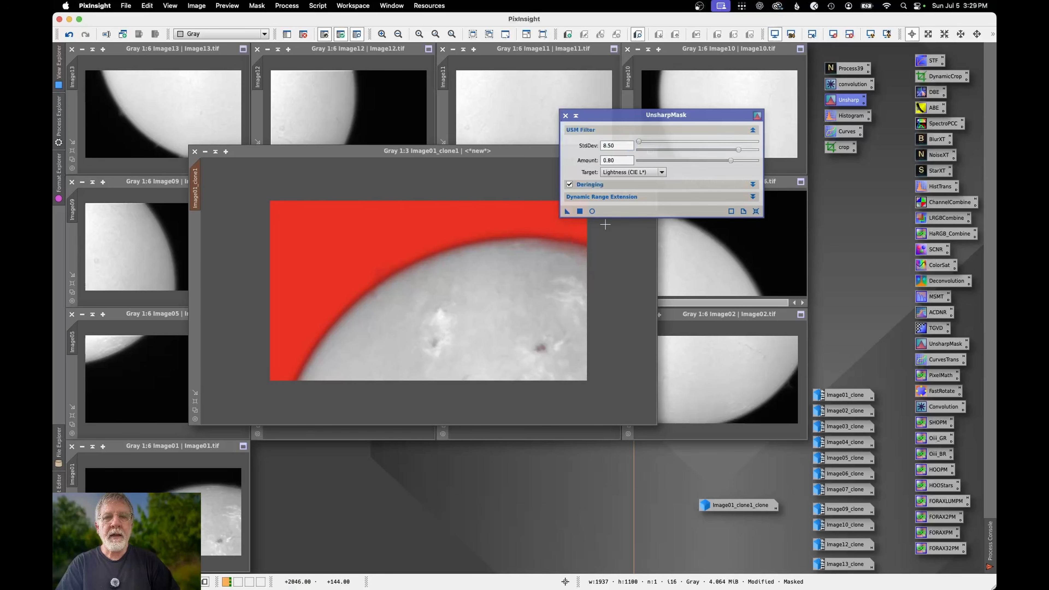
left_click_drag(544, 232, 479, 319)
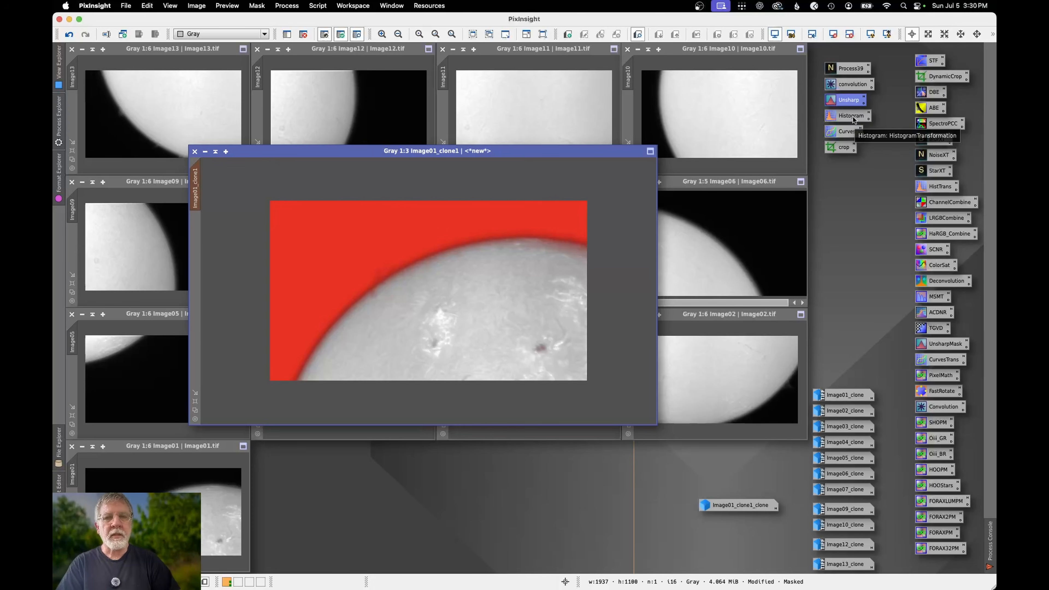
left_click_drag(853, 119, 545, 305)
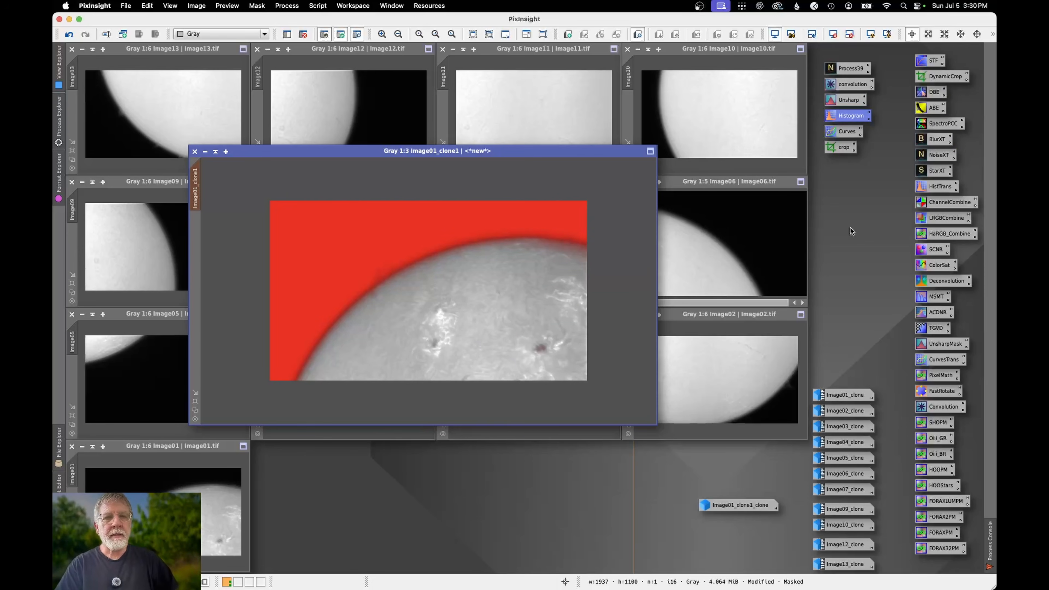
Check the saved Curves transformation's RGB/K curve and apply it to the masked Image01_clone1
double_click(845, 133)
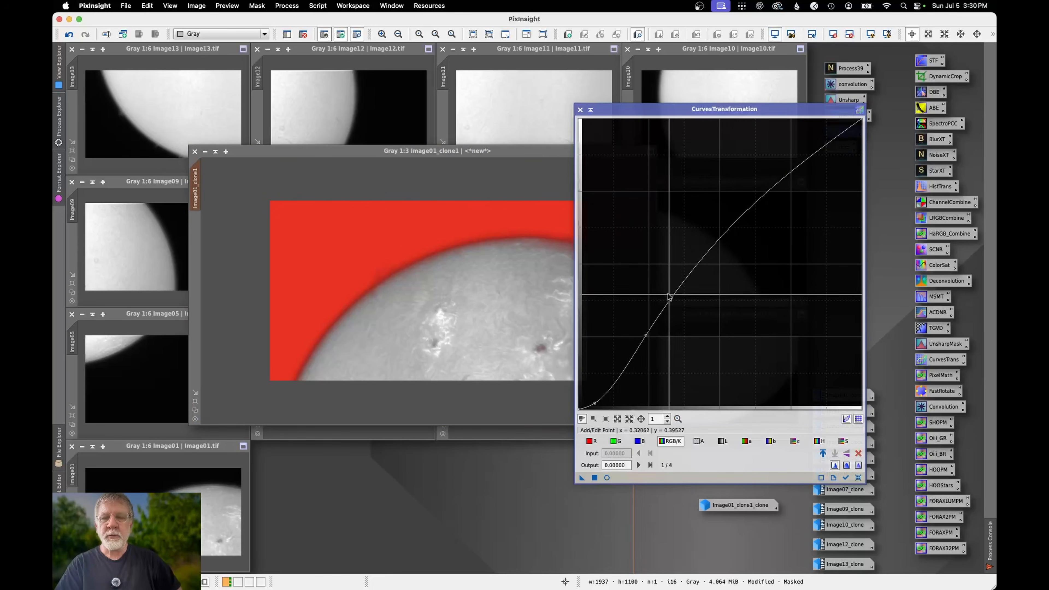
left_click(580, 109)
left_click_drag(847, 130, 484, 316)
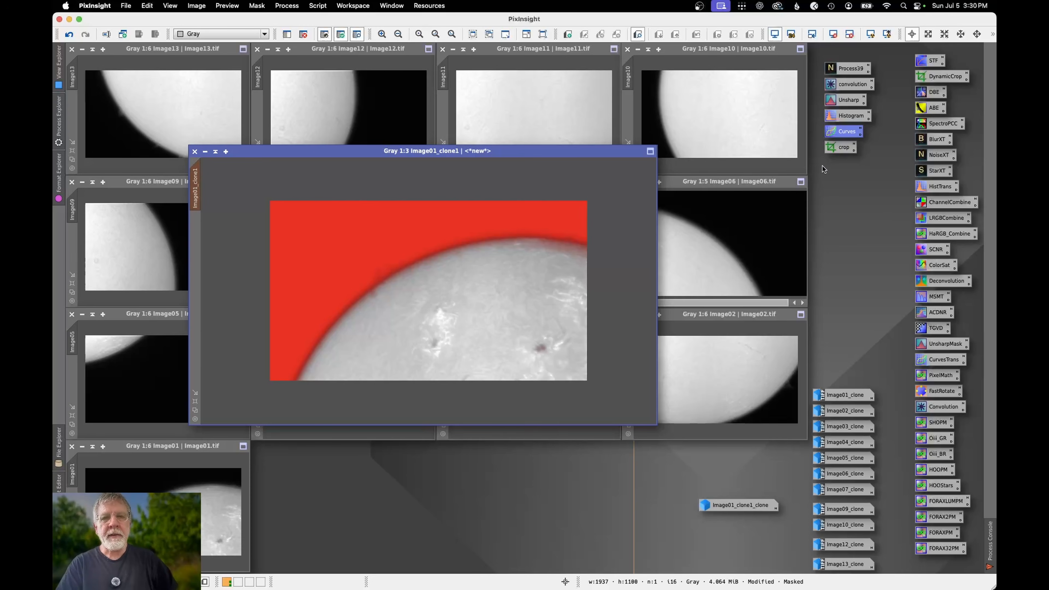
Apply the saved crop process to Image01_clone1, accepting the removal of its mask
left_click_drag(841, 149, 465, 257)
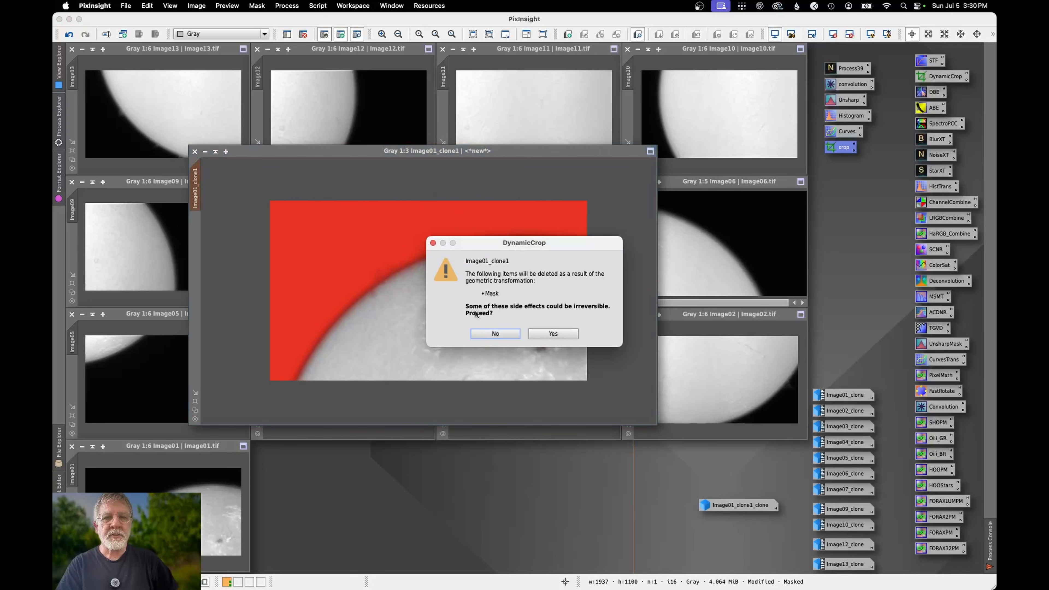
left_click(554, 334)
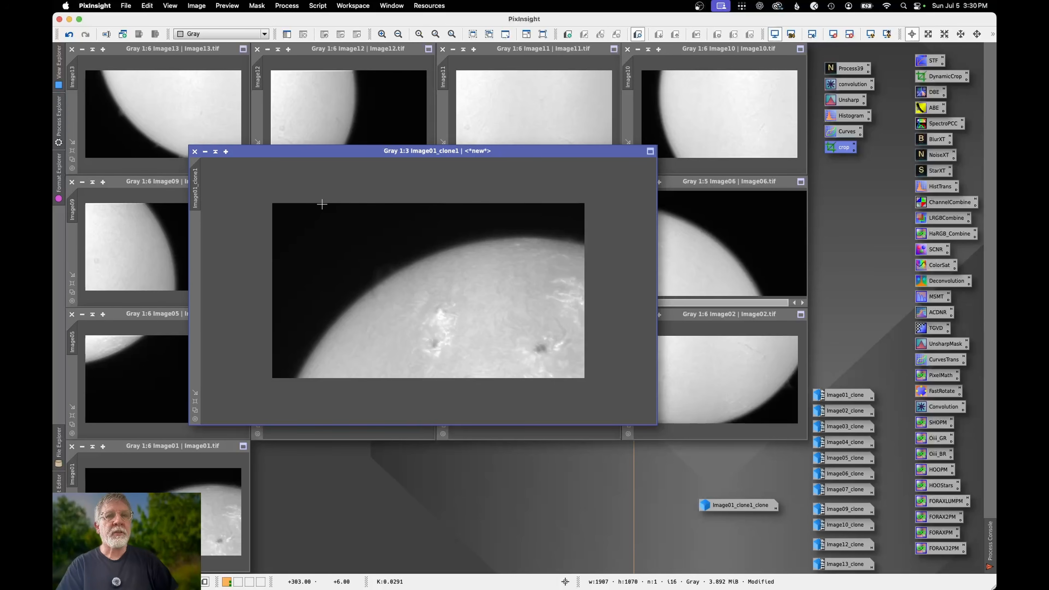
Check the SetiAstro Save All Views script's output options and cancel without saving any images
left_click(319, 6)
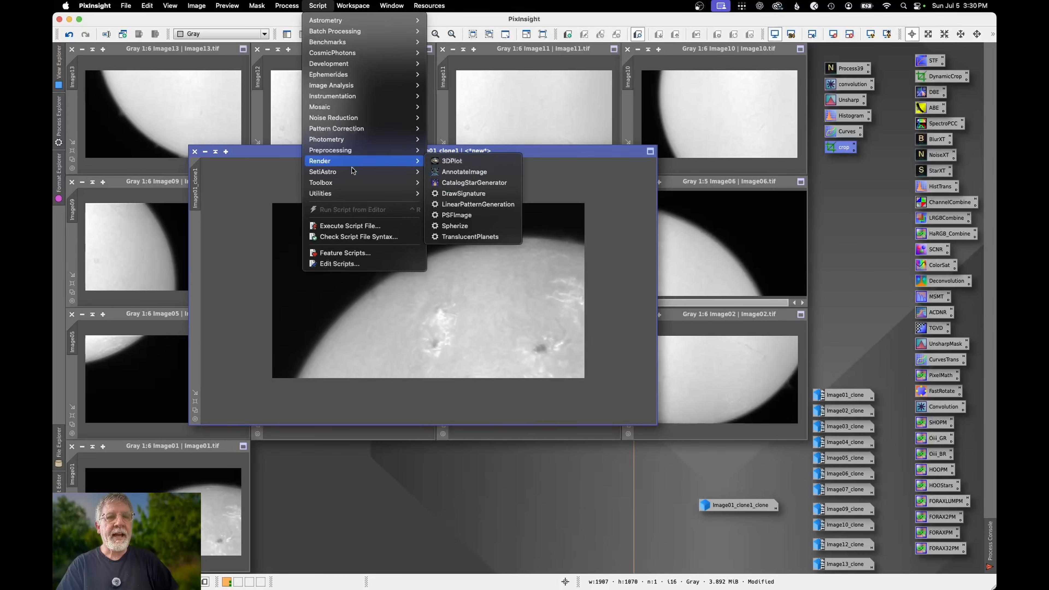
mouse_move(350, 176)
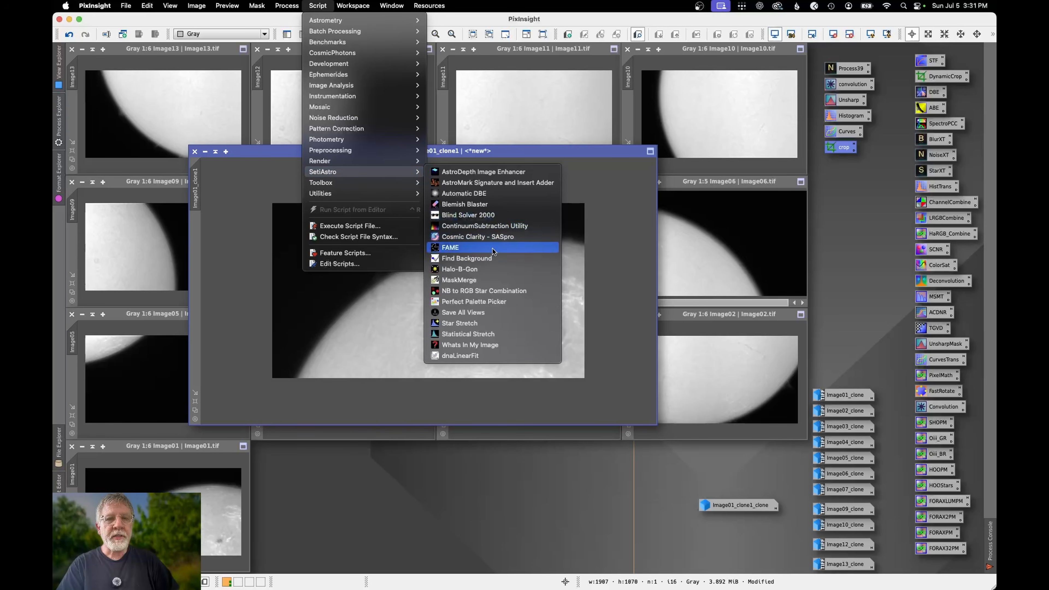
left_click(483, 315)
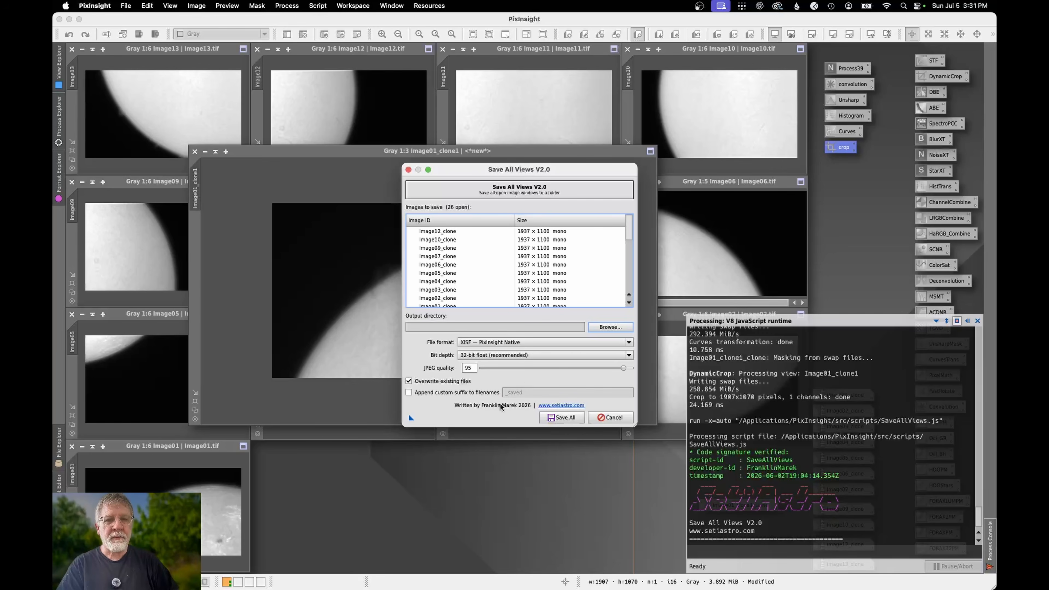
left_click(409, 170)
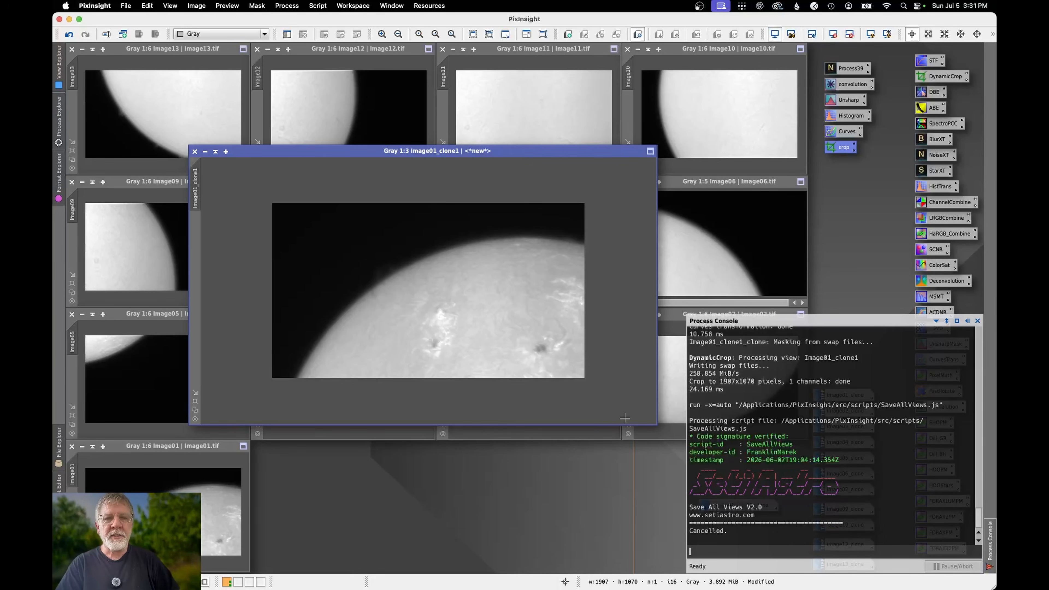
Close the Image01_clone1 window, discarding its unsaved changes
left_click(195, 151)
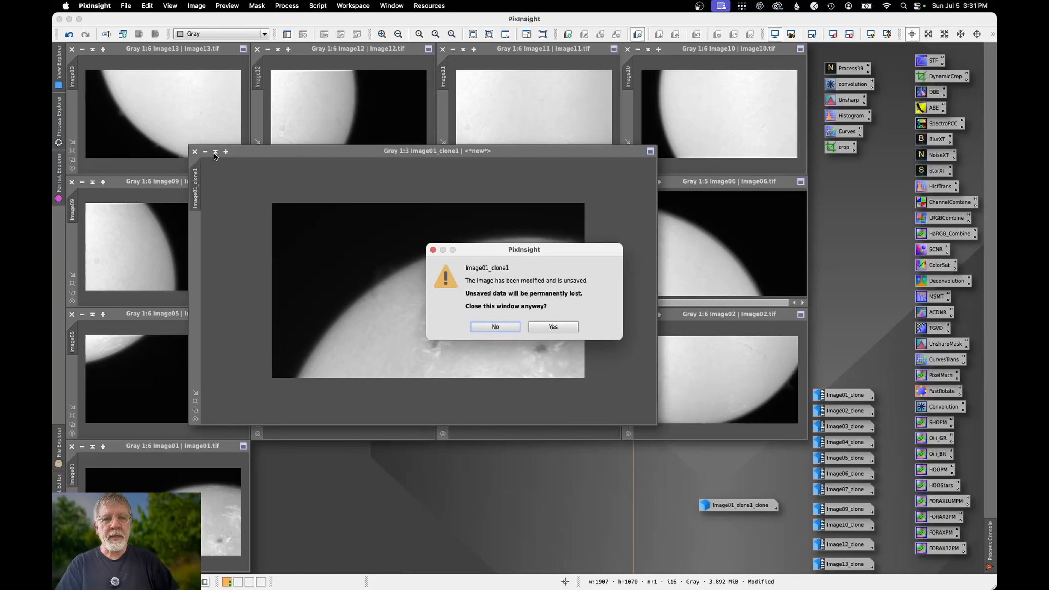
key("Return")
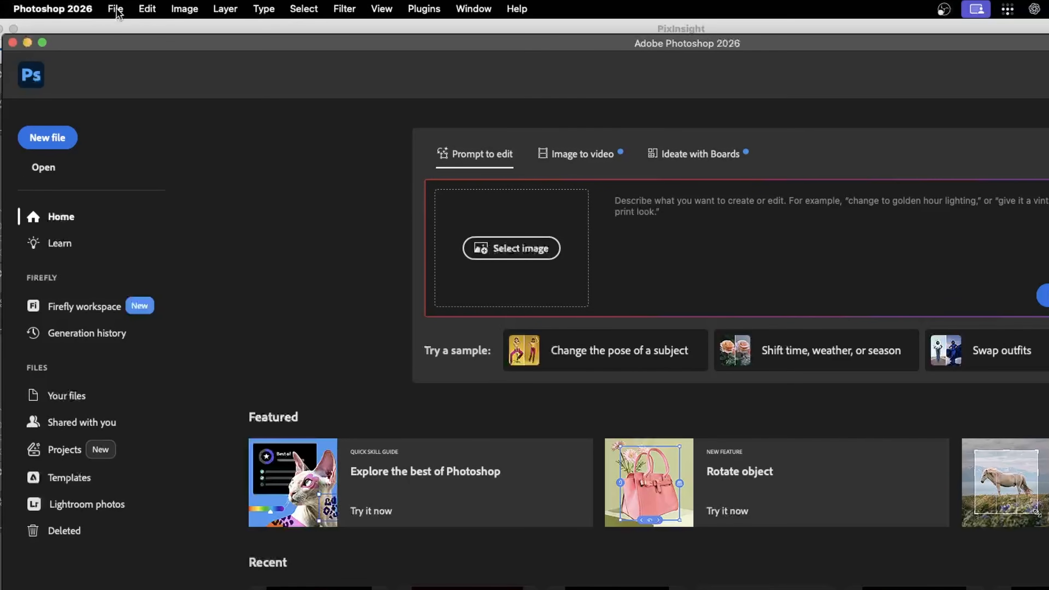
In Photoshop, load Image01.tif through Image13.tif from the PI_processed folder into a layer stack, without automatic alignment or a smart object
left_click(118, 11)
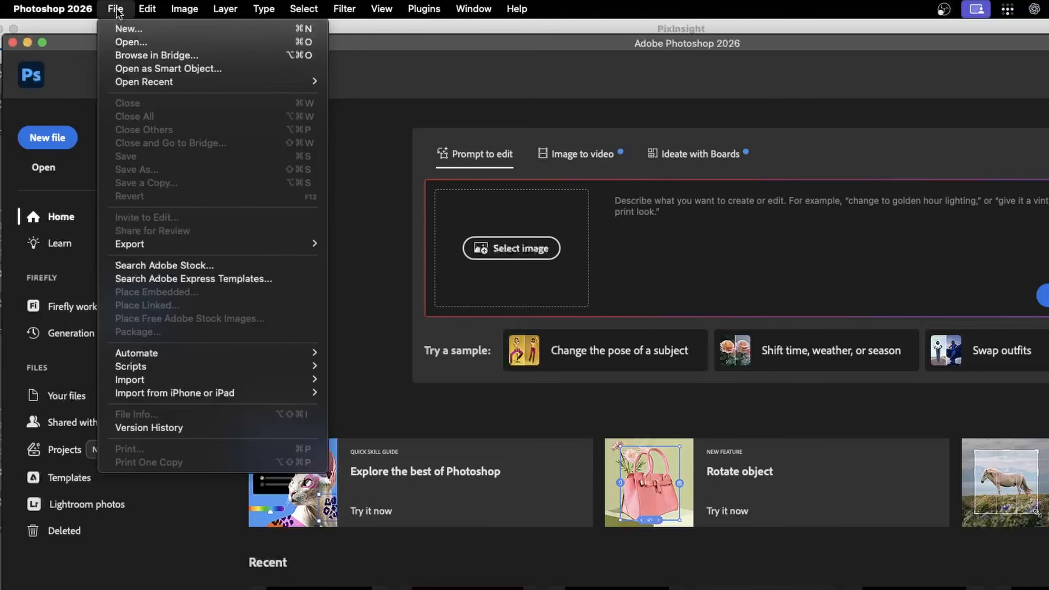
mouse_move(200, 372)
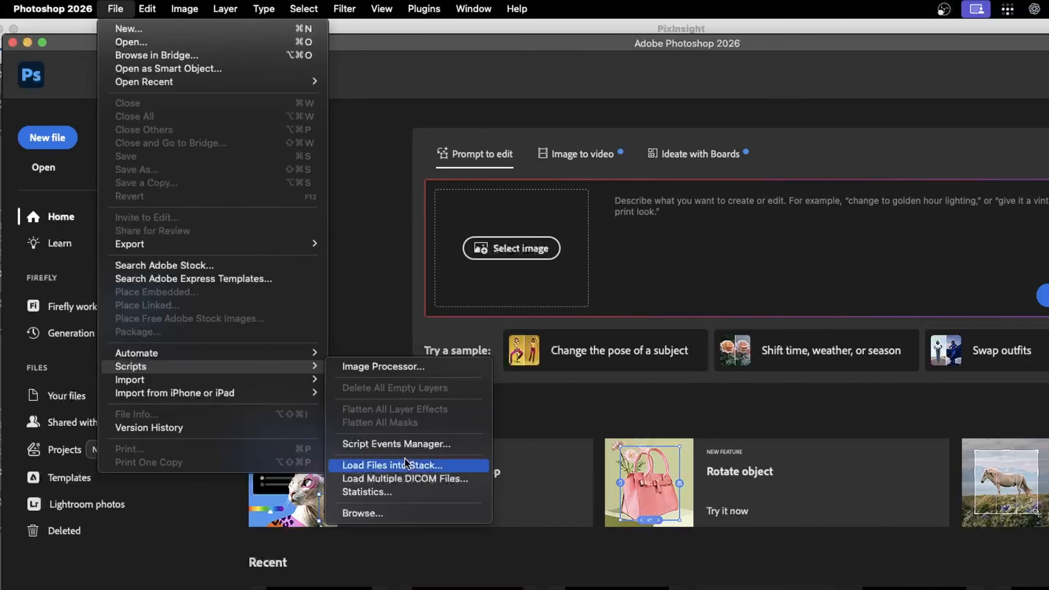
left_click(442, 466)
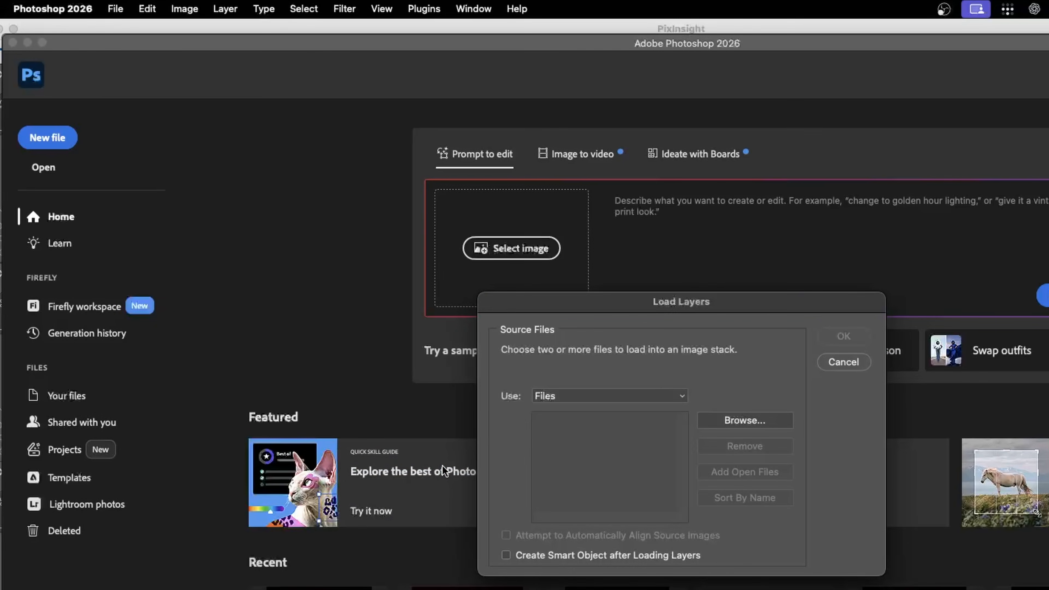
left_click(756, 421)
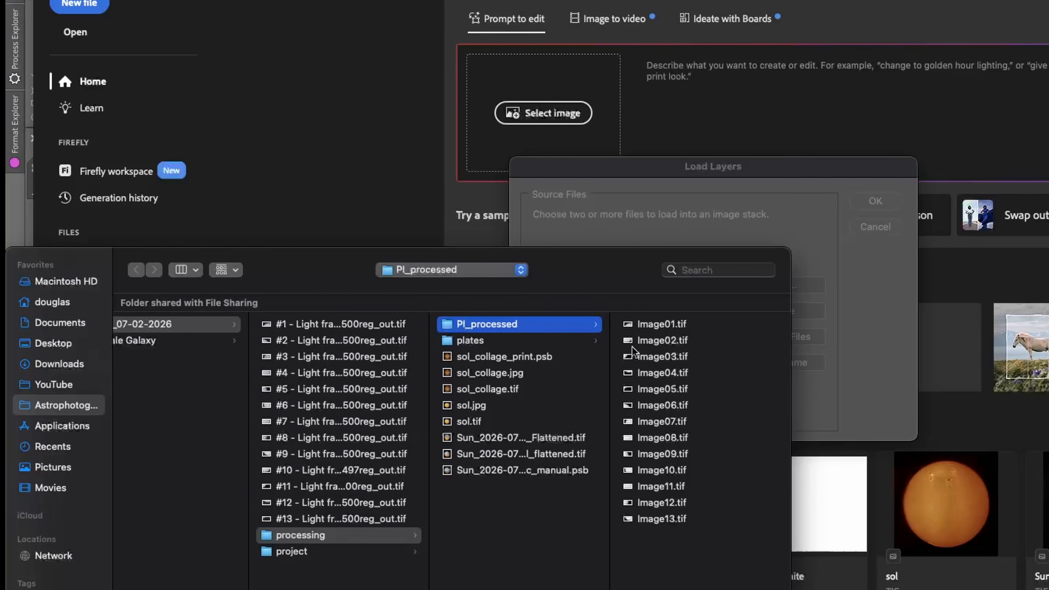
left_click(670, 340)
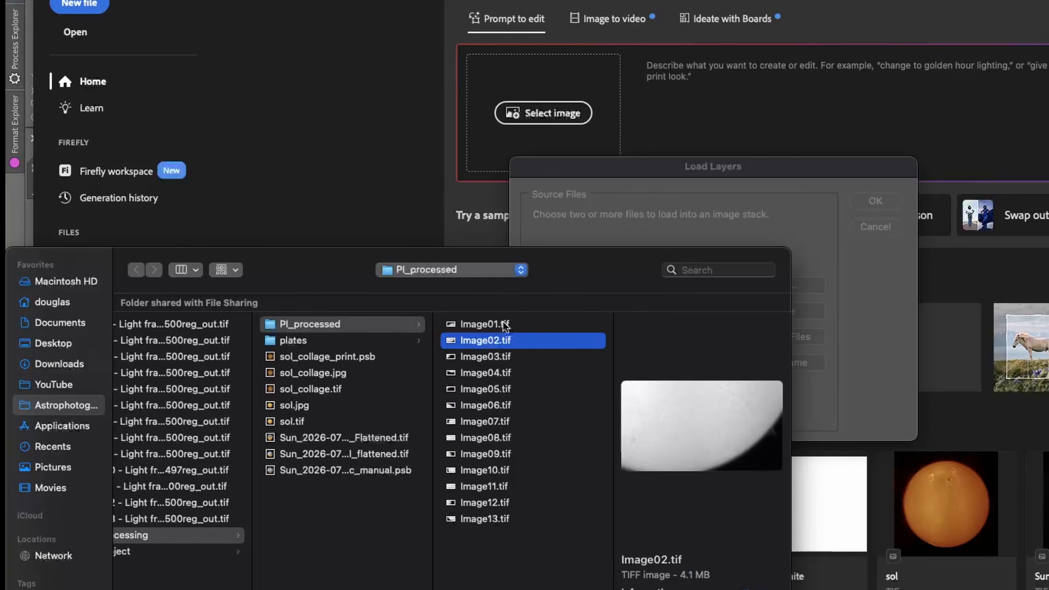
key("super+a")
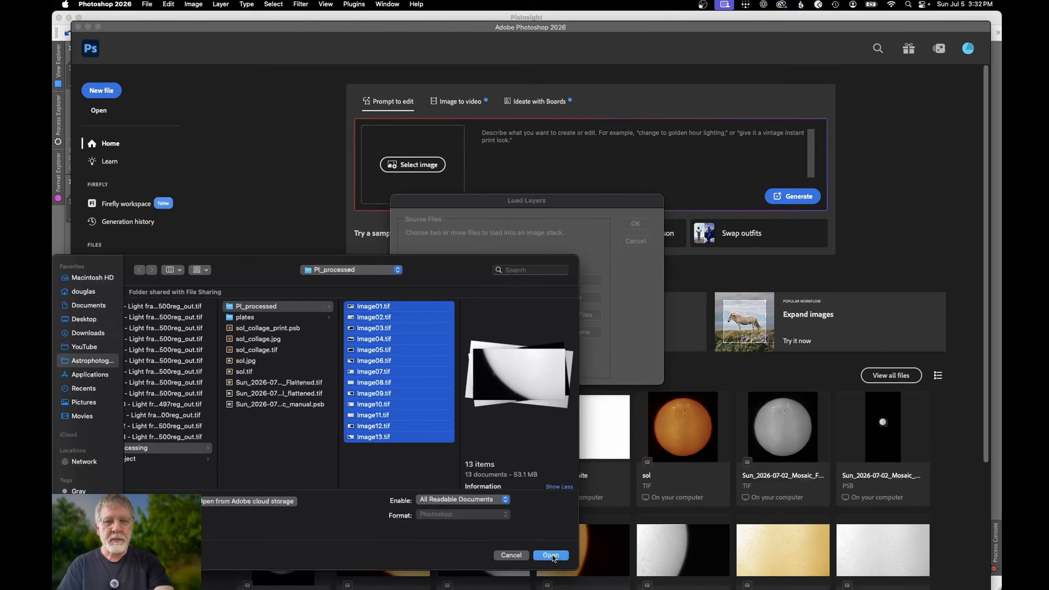
left_click(553, 555)
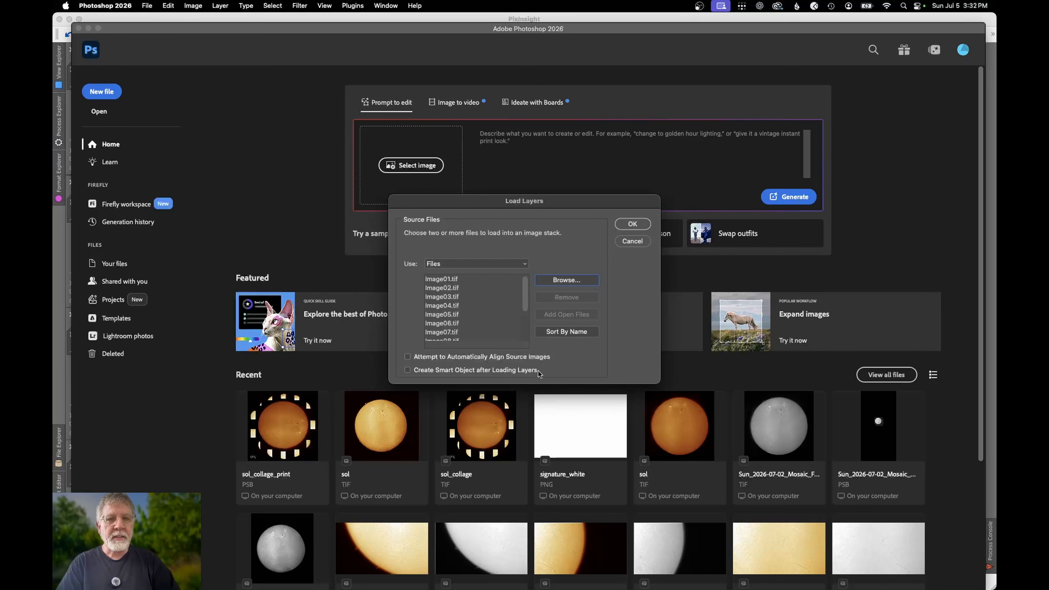
left_click(634, 225)
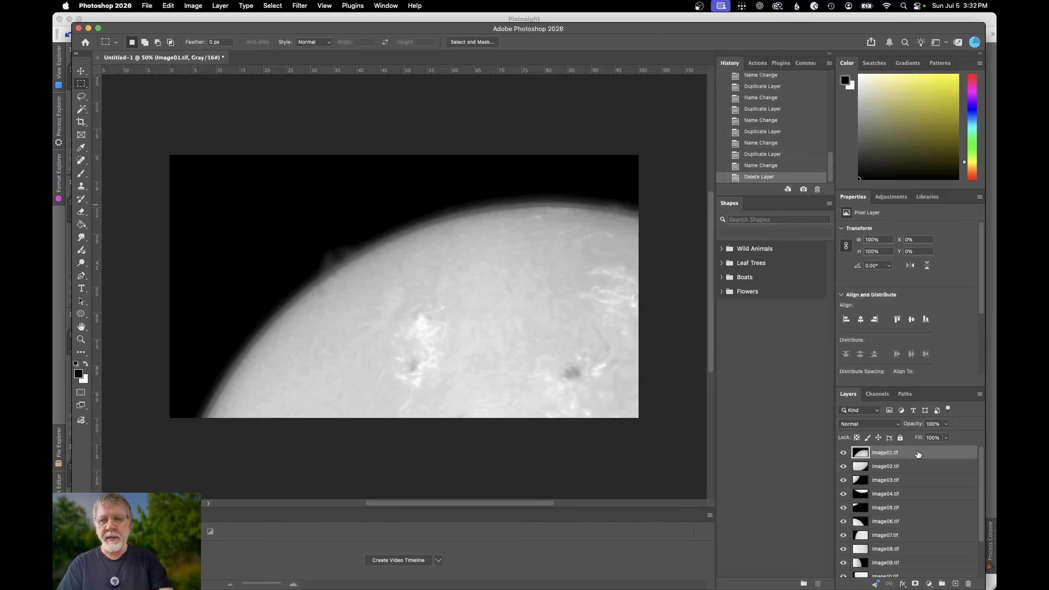
Select all layers from Image01.tif to Image13.tif and auto-align them with the Auto projection and Geometric Distortion correction
scroll(912, 543, "down", 3)
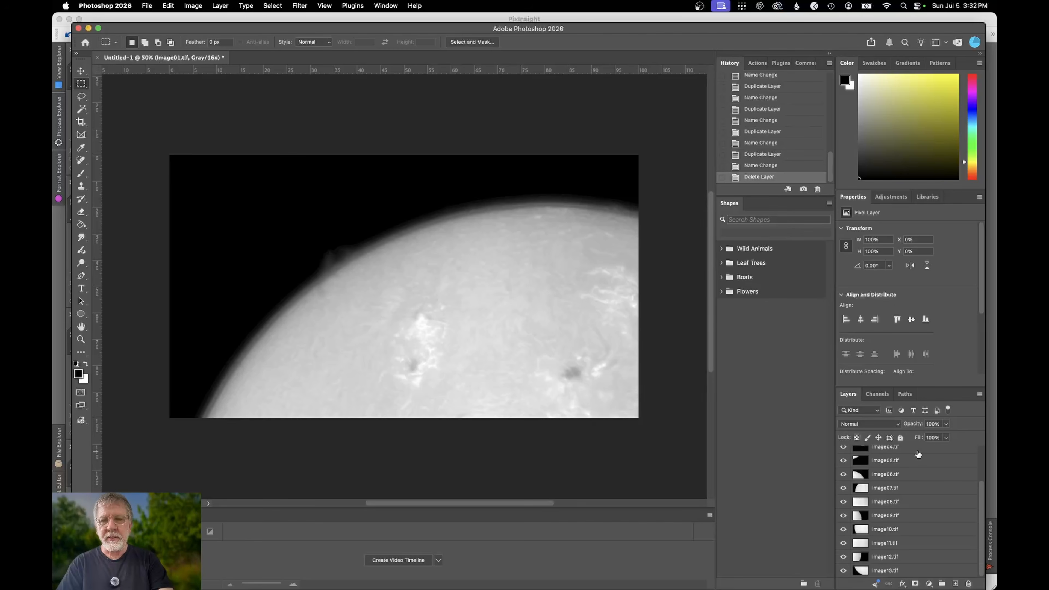
left_click(912, 572, "shift")
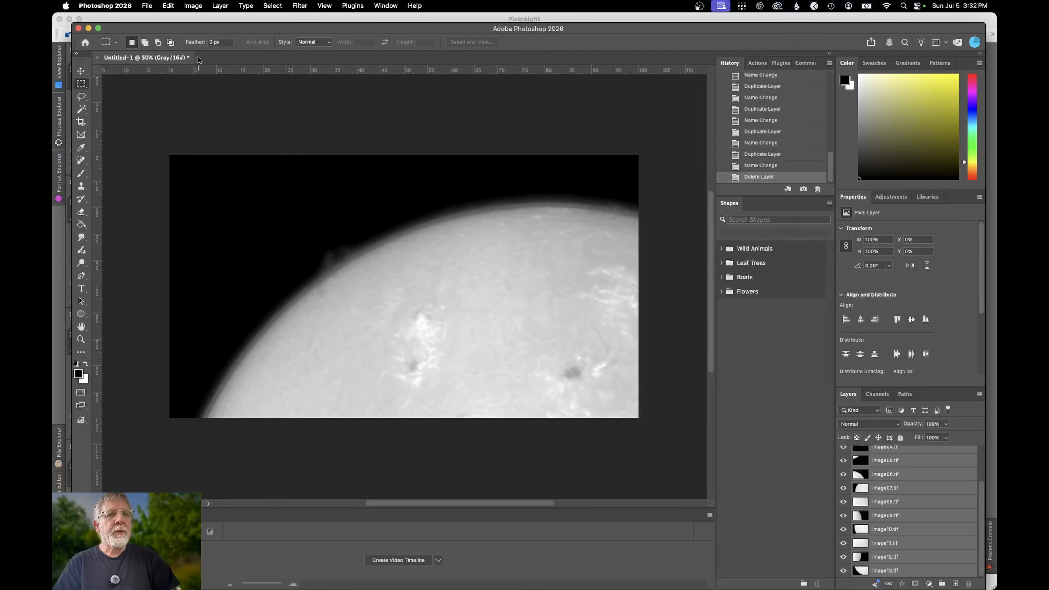
left_click(167, 6)
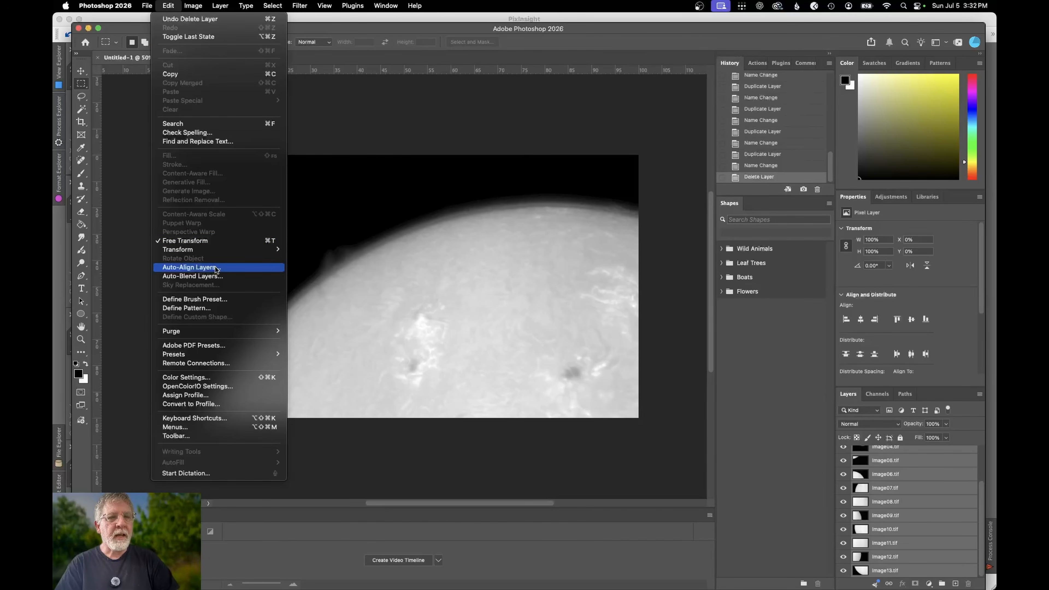
left_click(204, 269)
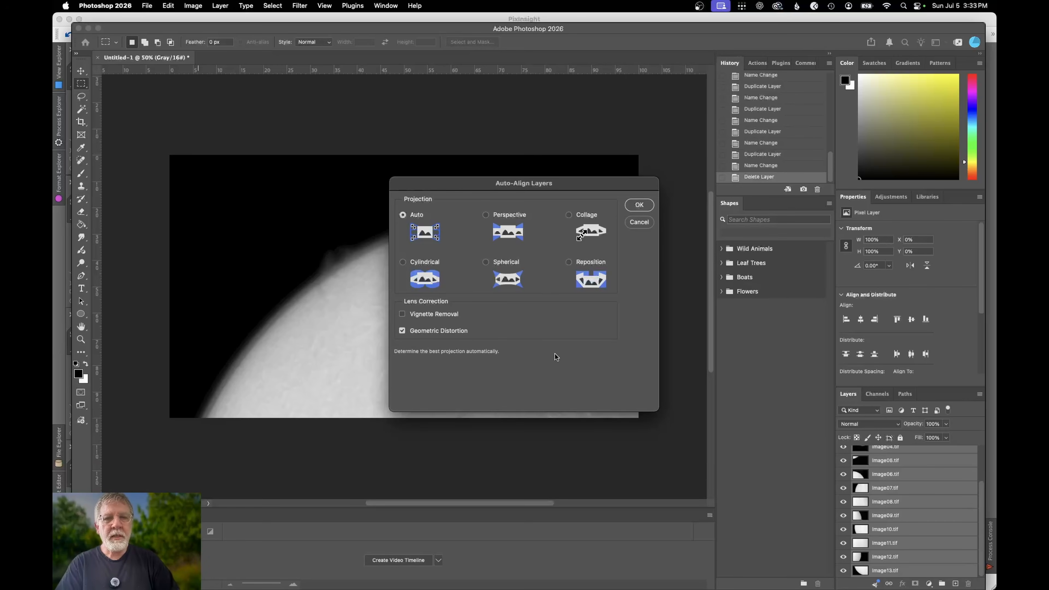
left_click(636, 204)
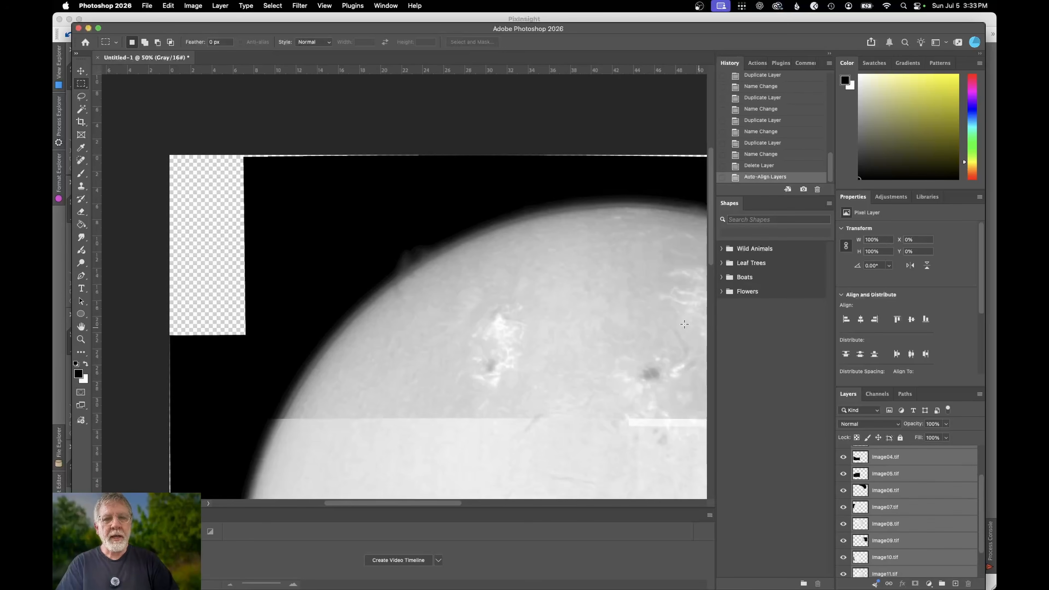
Enlarge the canvas by 100 percent in width and height relative to its current dimensions, anchored at the centre
scroll(666, 318, "down", 3)
scroll(666, 317, "down", 5)
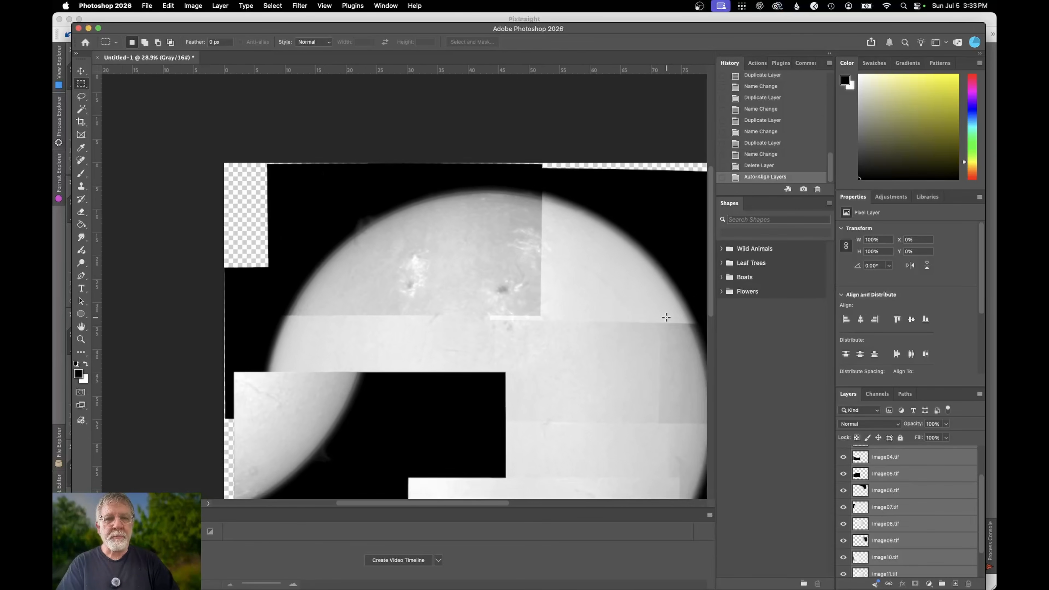
scroll(667, 318, "down", 2)
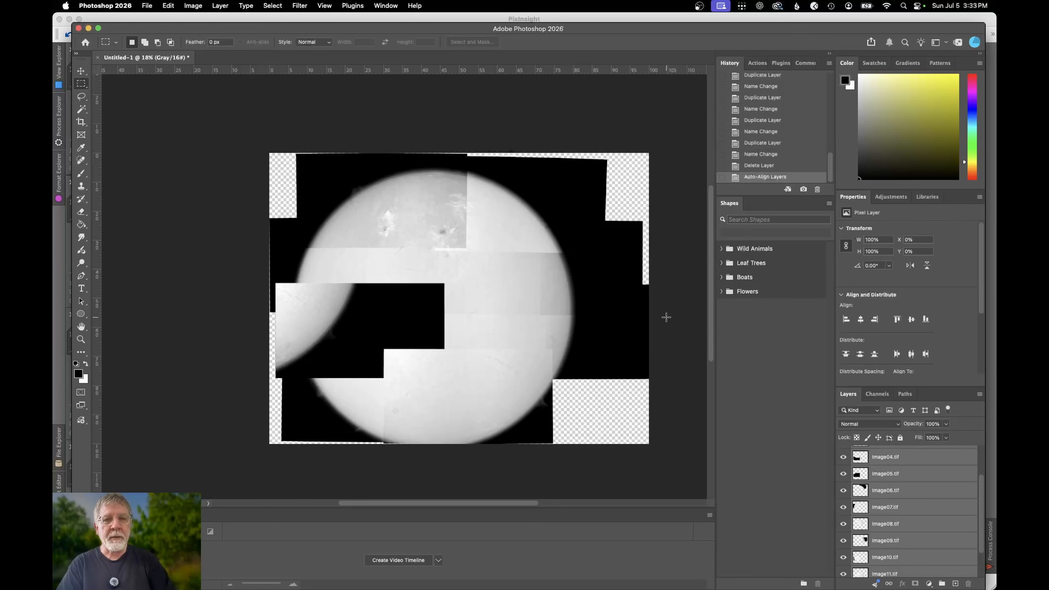
left_click(193, 5)
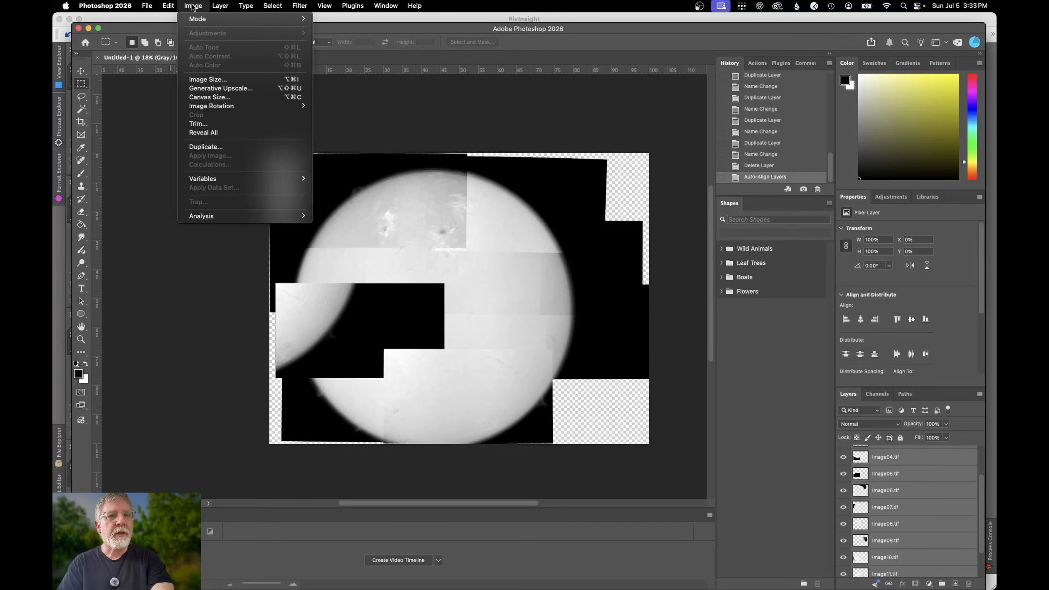
left_click(221, 99)
left_click(629, 247)
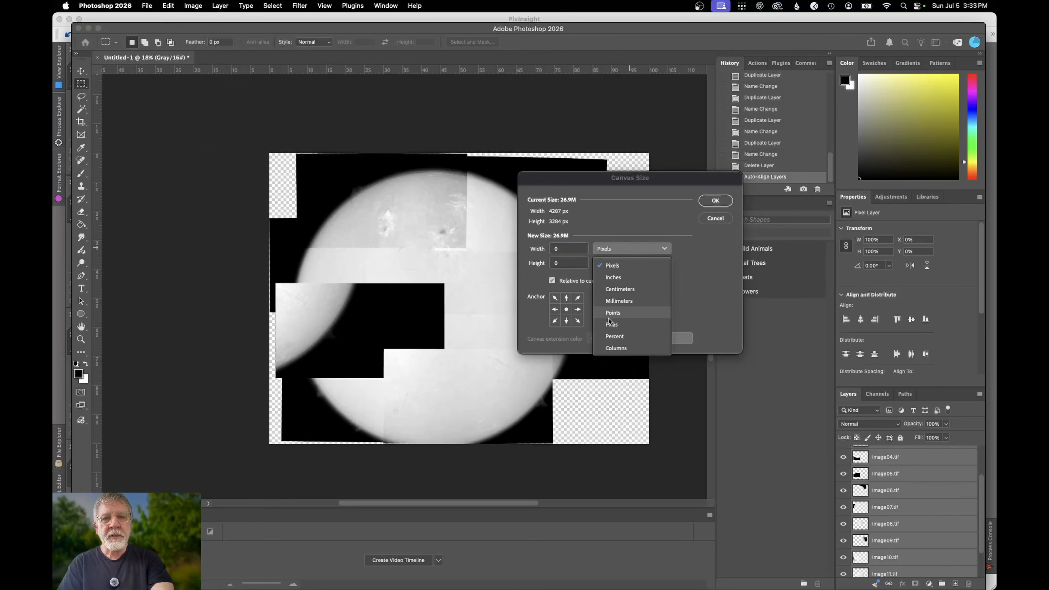
left_click(629, 336)
double_click(572, 251)
type("100")
key("Tab")
type("100")
key("Tab")
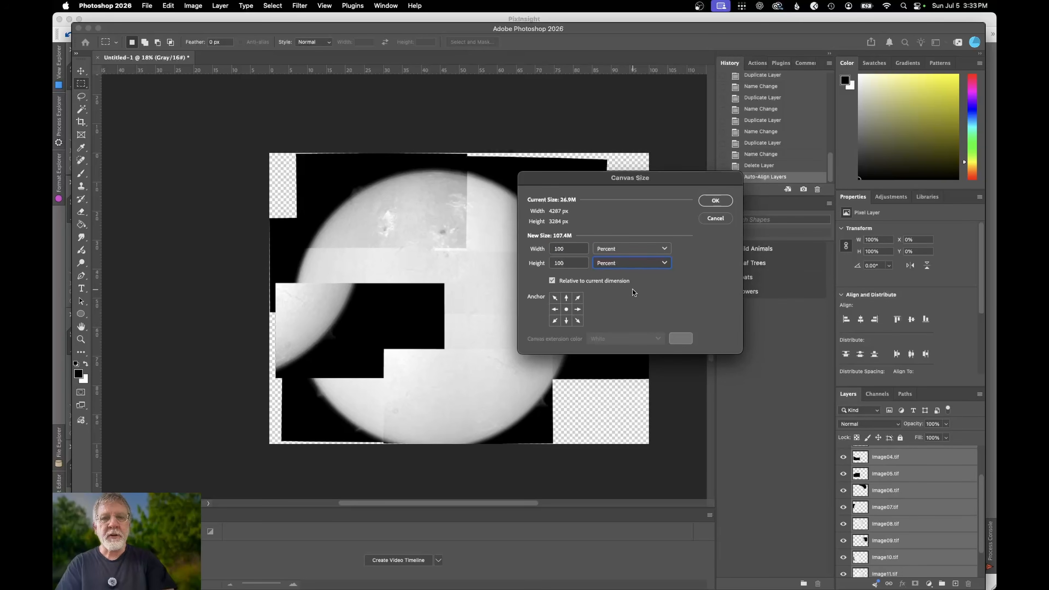
left_click(716, 201)
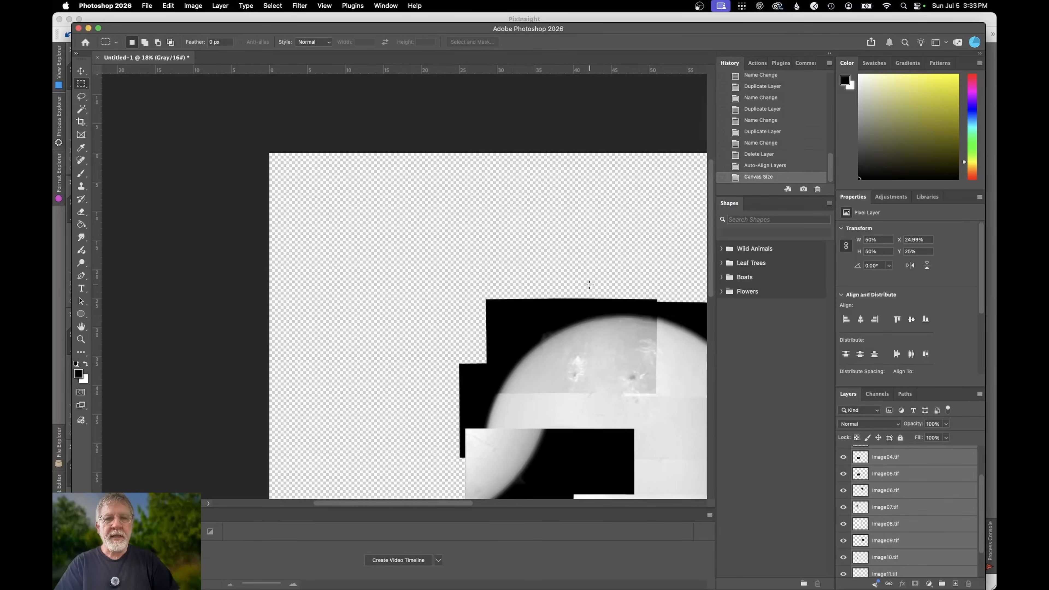
Move the misplaced panels Image03, Image04 and Image05 off the solar disk onto the empty canvas below it
scroll(590, 285, "right", 5)
scroll(590, 284, "down", 4)
scroll(590, 285, "down", 1)
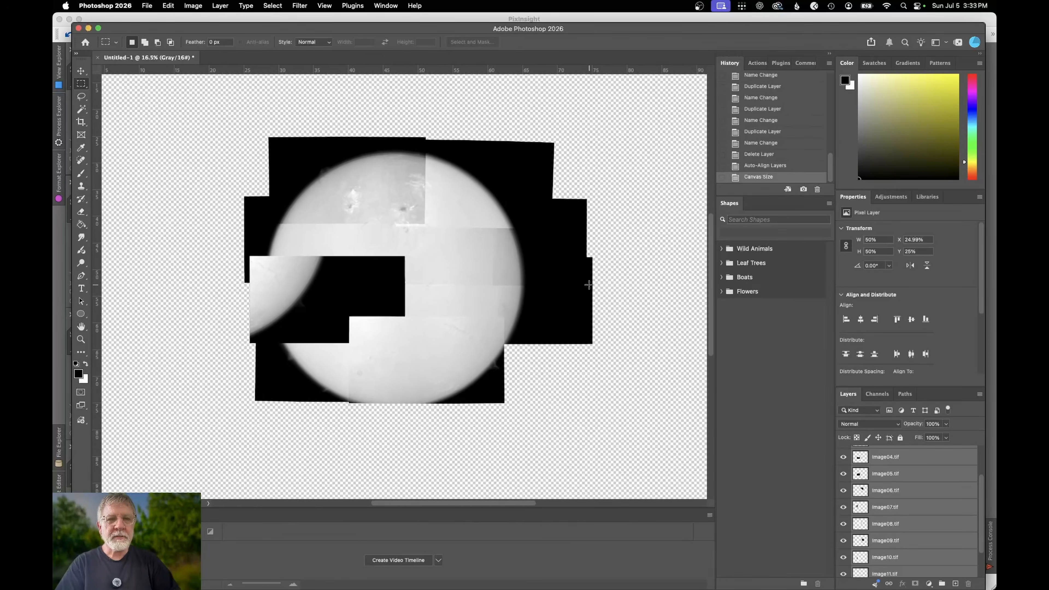
scroll(590, 284, "down", 1)
scroll(589, 285, "up", 3)
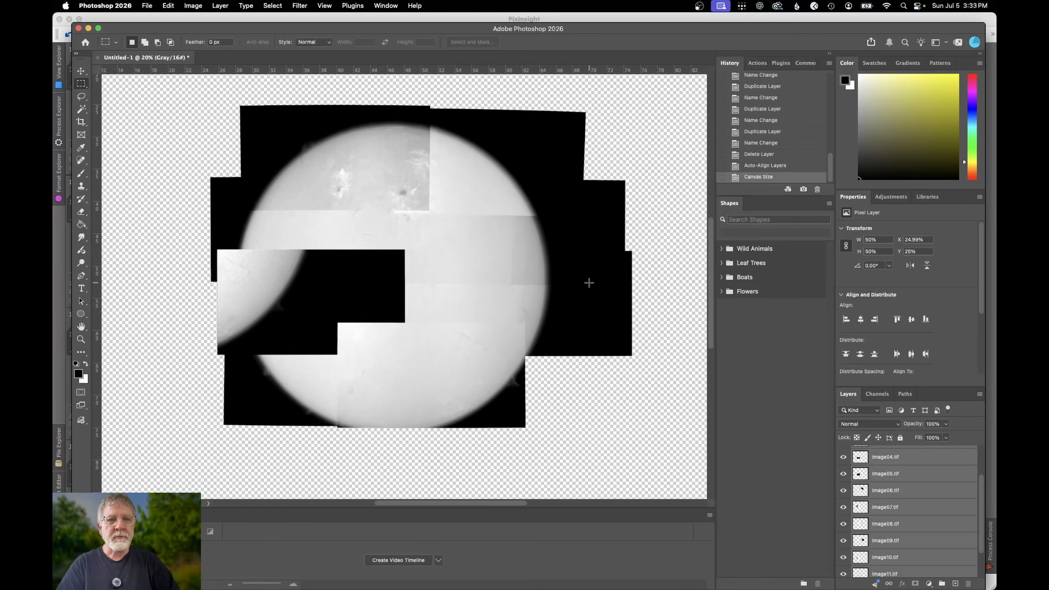
left_click(300, 287)
left_click_drag(298, 283, 587, 394)
left_click_drag(311, 261, 367, 429)
left_click_drag(267, 278, 546, 444)
scroll(566, 277, "down", 2)
scroll(568, 279, "right", 2)
scroll(568, 280, "up", 1)
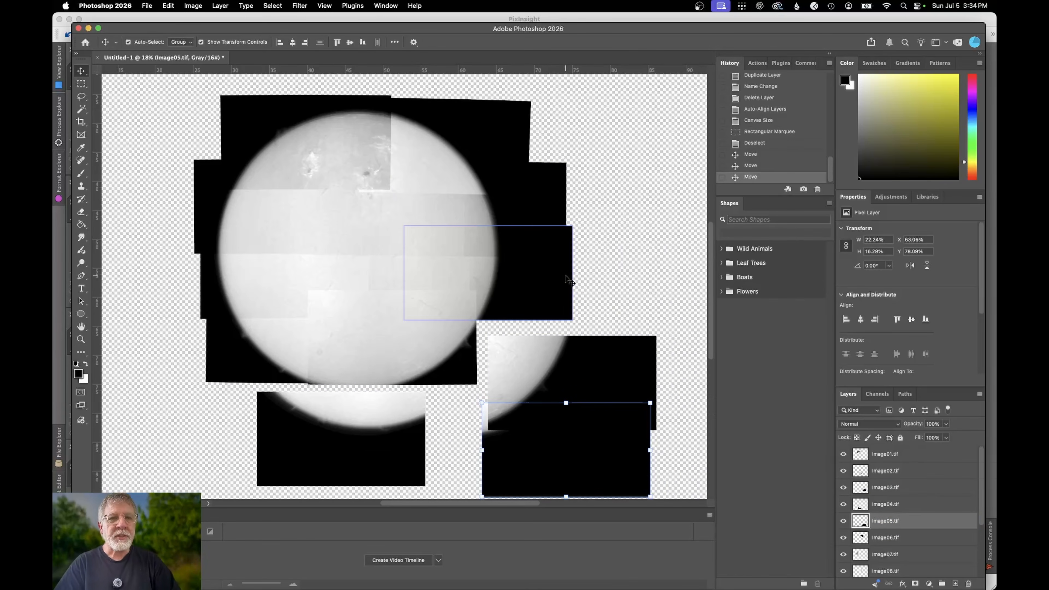
Move the Image03 panel onto the lower-right limb of the solar disk, roughly matching its edge
scroll(615, 269, "down", 2)
scroll(615, 270, "right", 1)
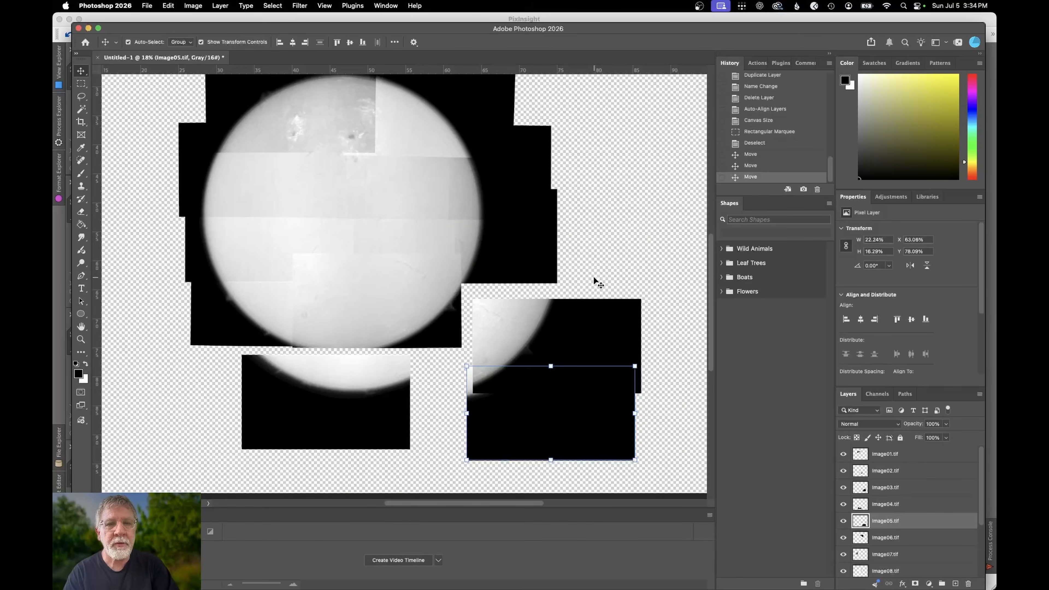
left_click(593, 306)
left_click_drag(581, 335, 508, 286)
Bring the Image03.tif layer to the top of the layer stack and set its opacity to 60%
scroll(507, 285, "up", 5)
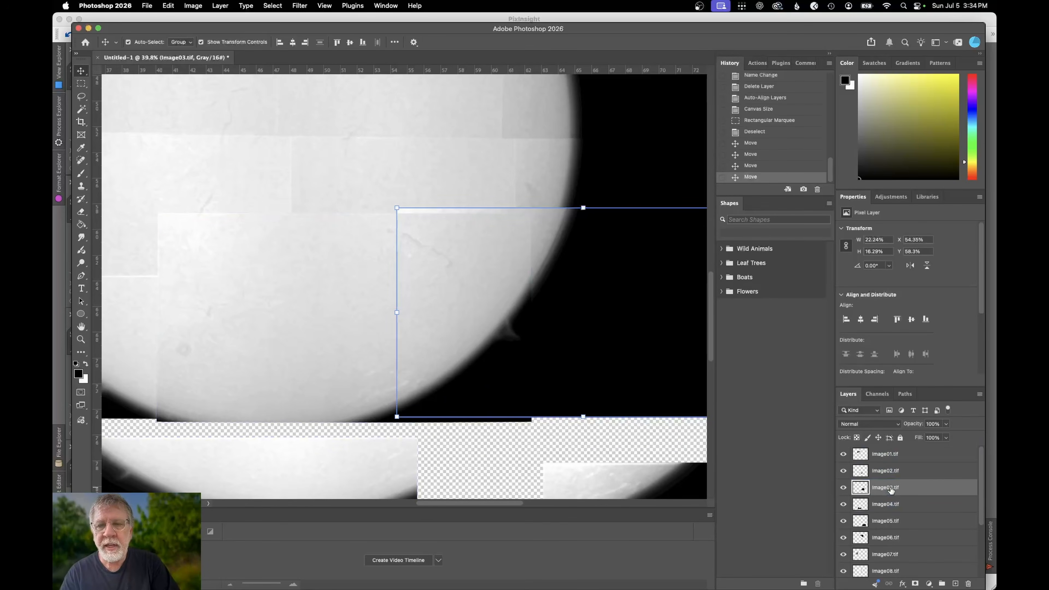
left_click_drag(891, 491, 890, 432)
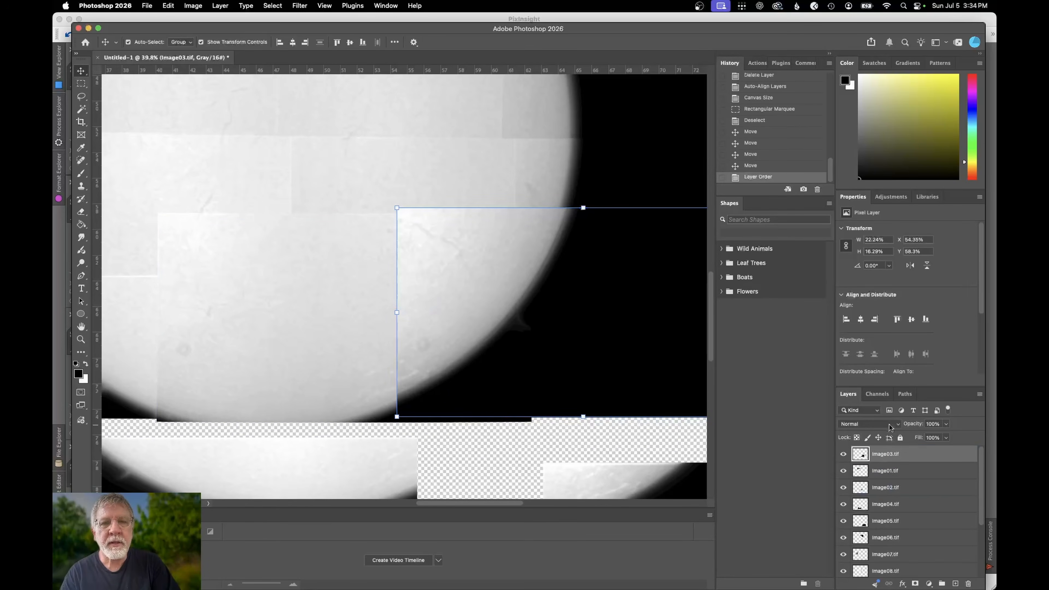
left_click(946, 425)
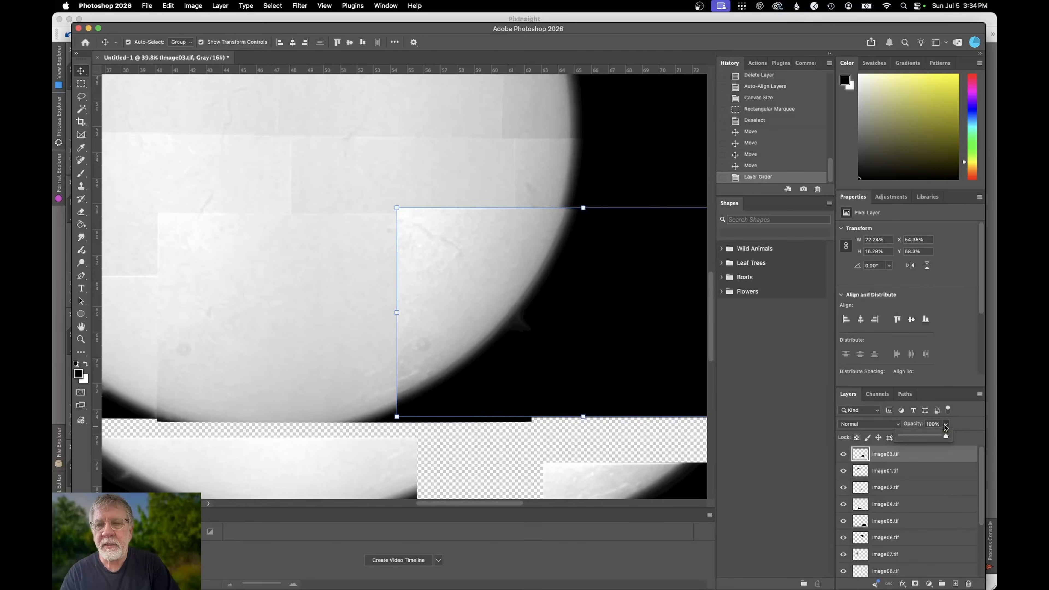
left_click_drag(946, 437, 931, 437)
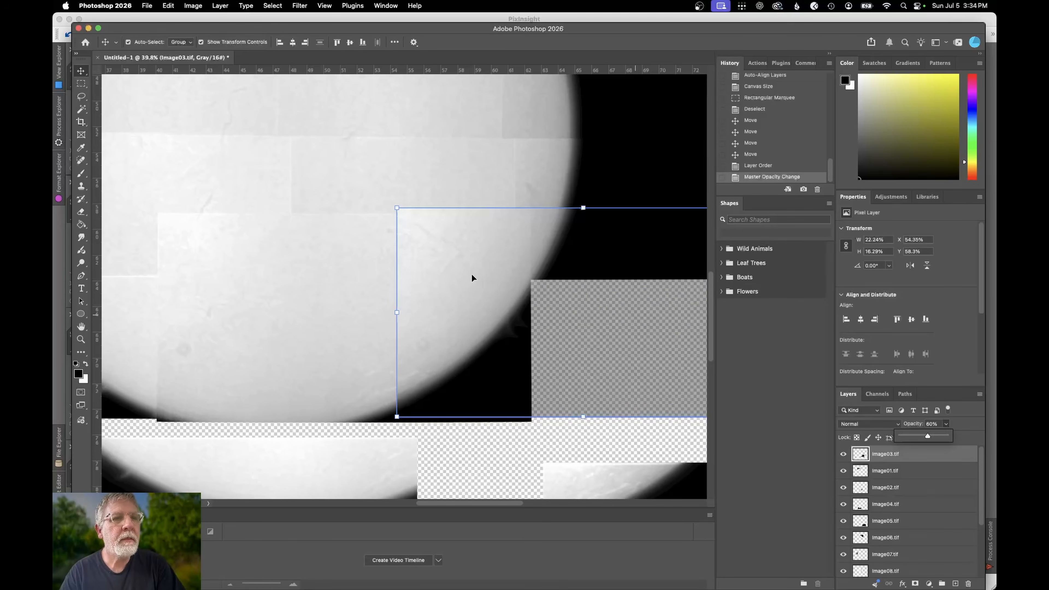
Move and nudge the 60% opaque Image03 panel over the lower-right limb until its surface details line up with the panels beneath
mouse_move(471, 274)
left_mouse_down()
mouse_move(482, 337)
mouse_move(470, 325)
mouse_move(518, 314)
mouse_move(480, 351)
mouse_move(452, 331)
mouse_move(473, 260)
left_mouse_up()
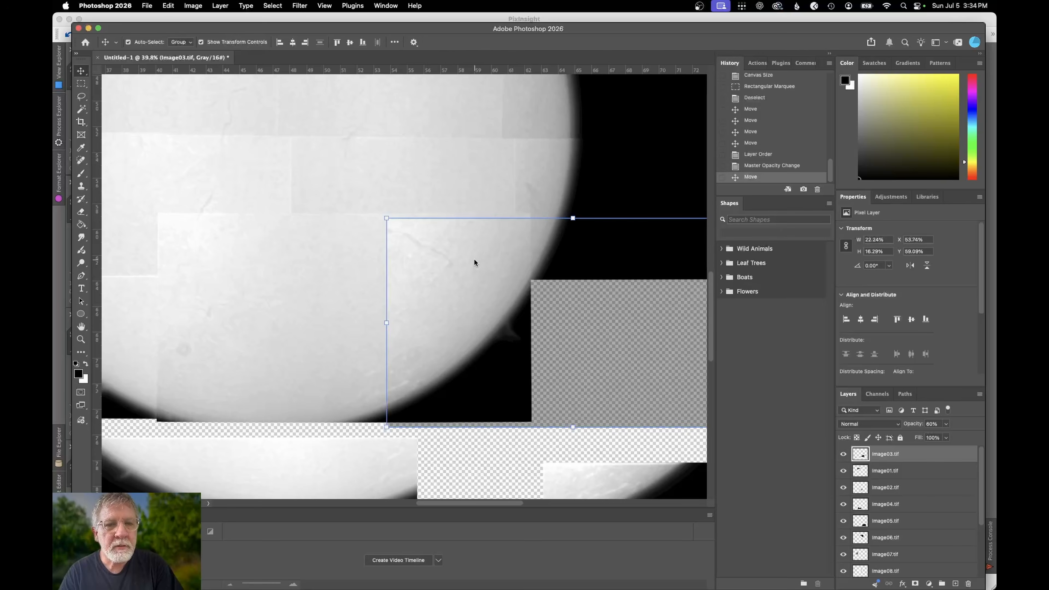
key("Down")
key("Down")
key("Down")
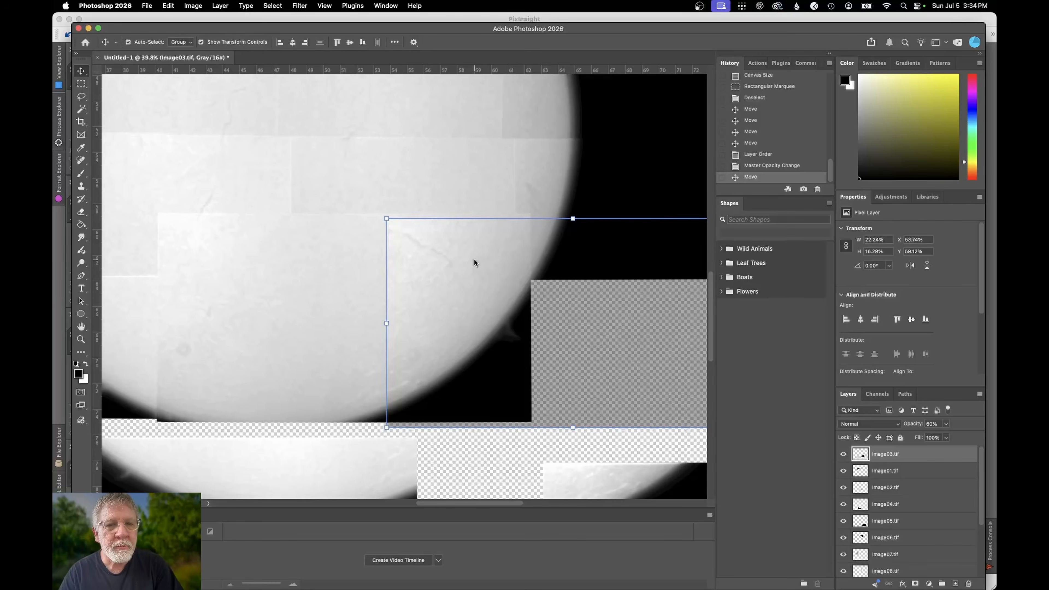
key("Up")
key("Left")
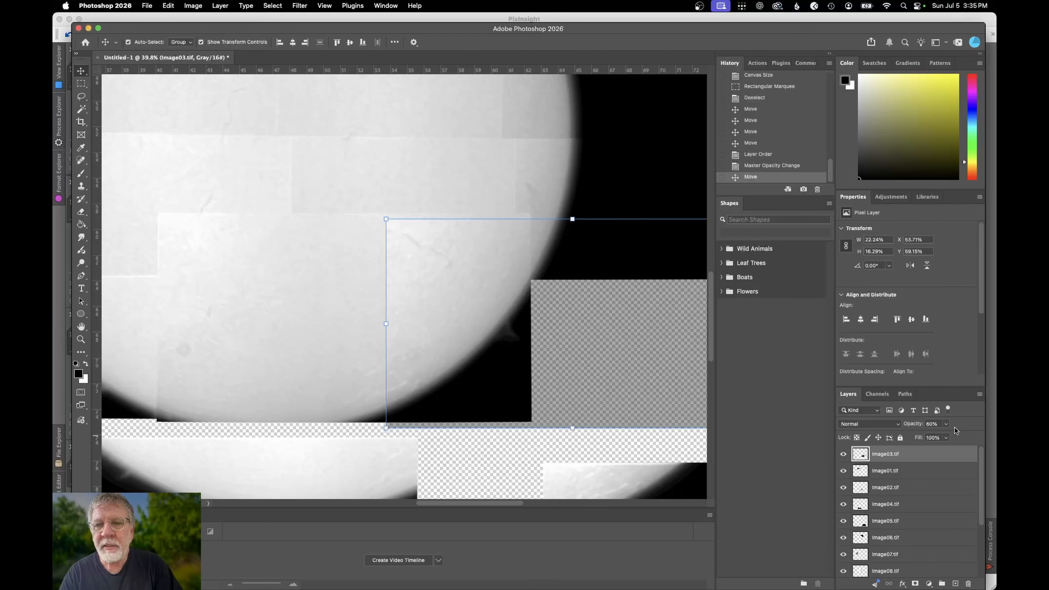
Restore the Image03.tif layer's opacity to 100%, fine-tune its alignment by small nudges, and place it directly below Image05.tif
key("0")
key("Down")
key("Down")
key("Left")
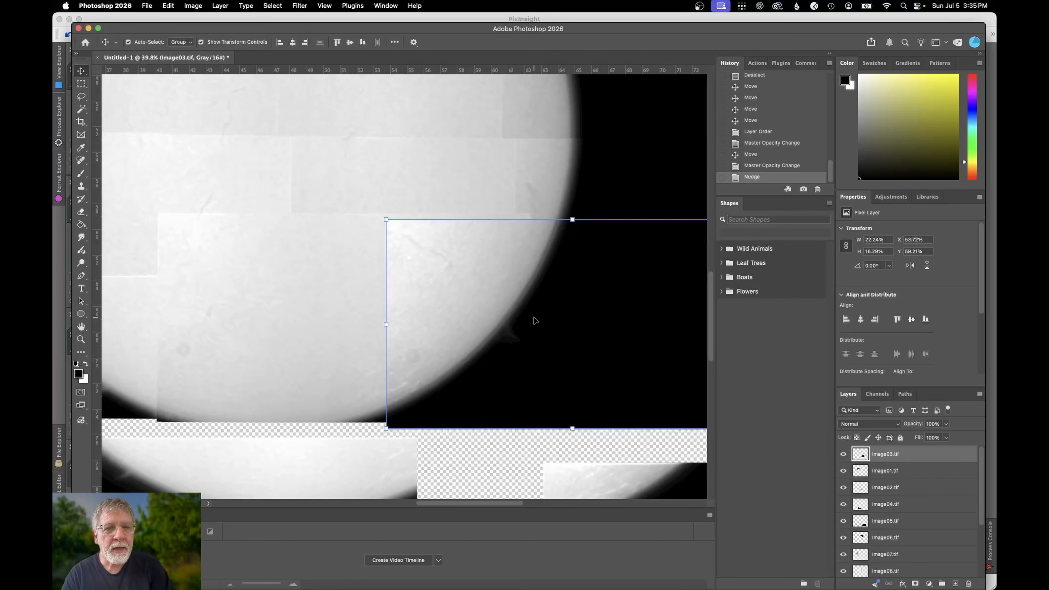
key("Down")
left_click_drag(901, 456, 903, 532)
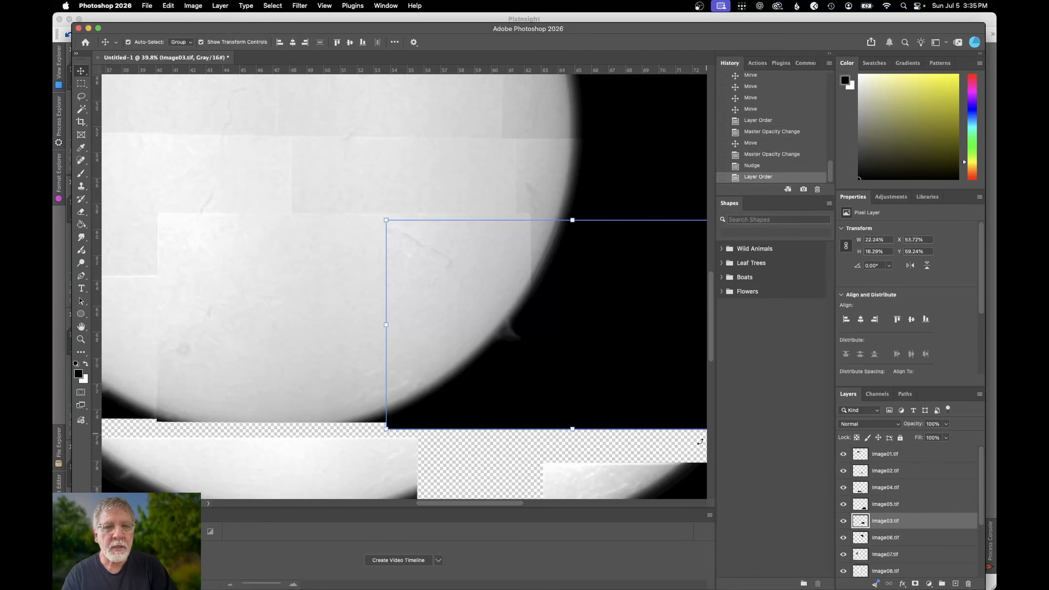
Brighten the Image01 panel with a Levels adjustment, setting the midtone input to 2.48 to match the neighbouring panels
scroll(662, 415, "down", 5)
scroll(662, 415, "left", 5)
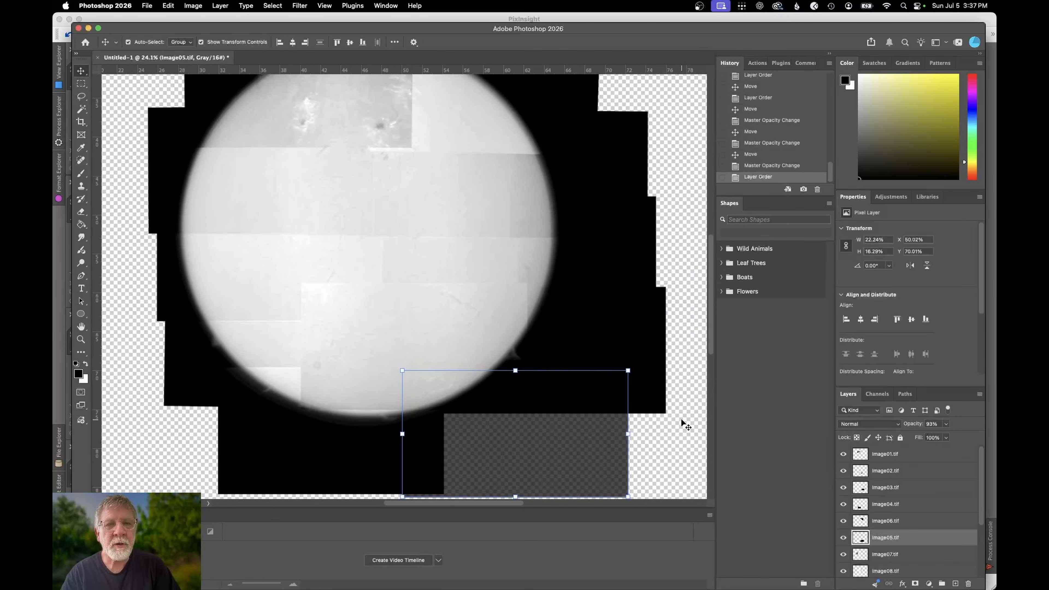
scroll(681, 418, "down", 5)
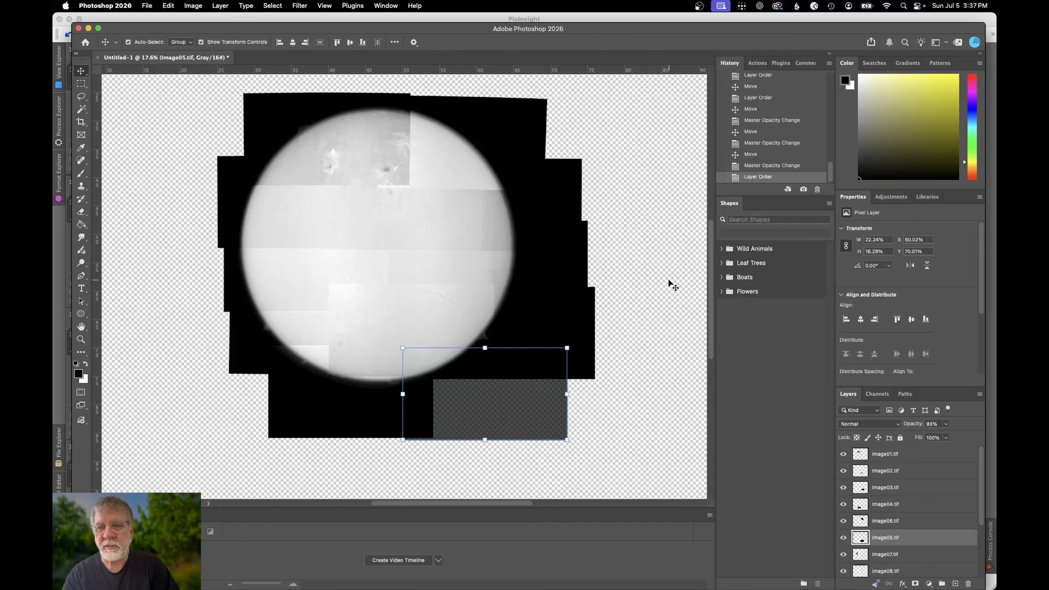
left_click(369, 132)
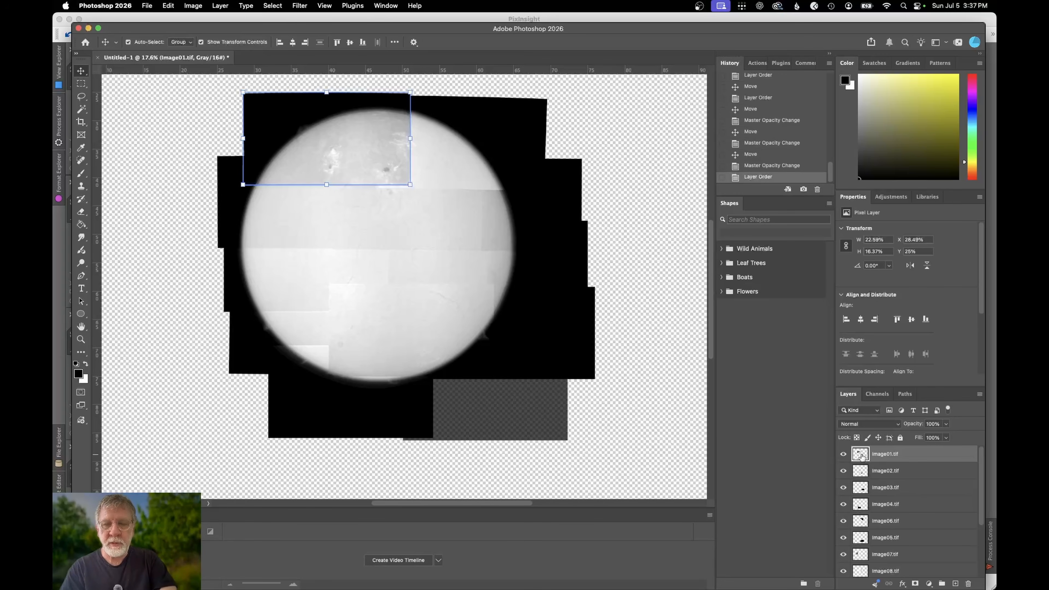
key("super+l")
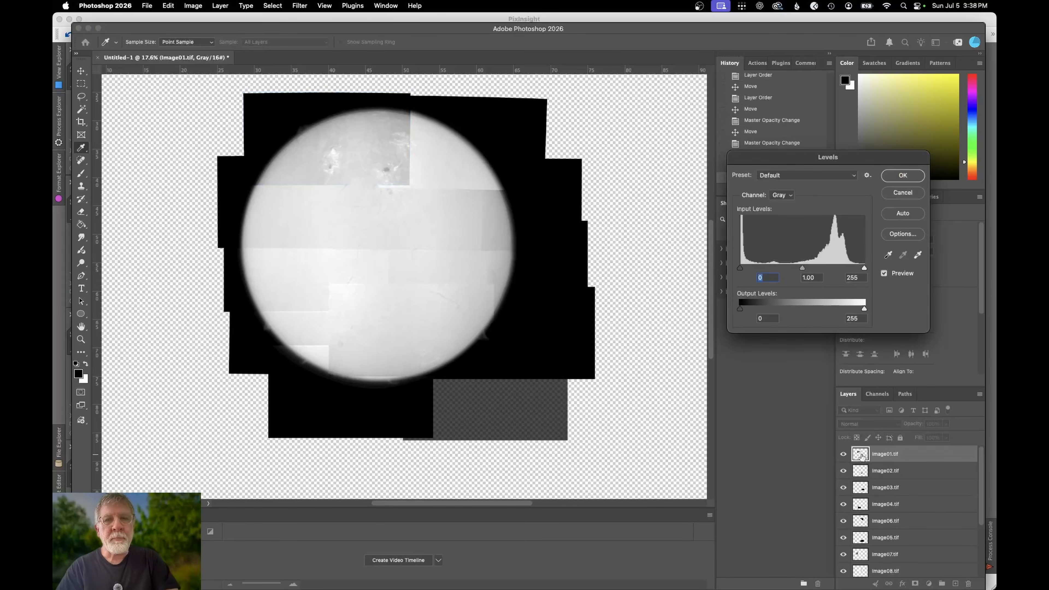
left_click_drag(838, 159, 771, 163)
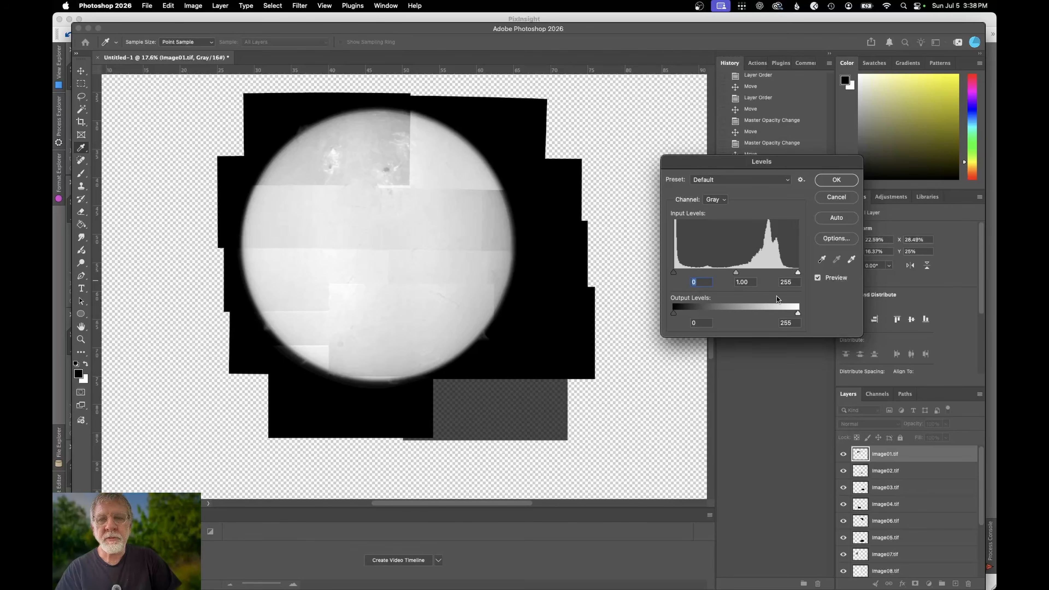
left_click_drag(736, 273, 699, 276)
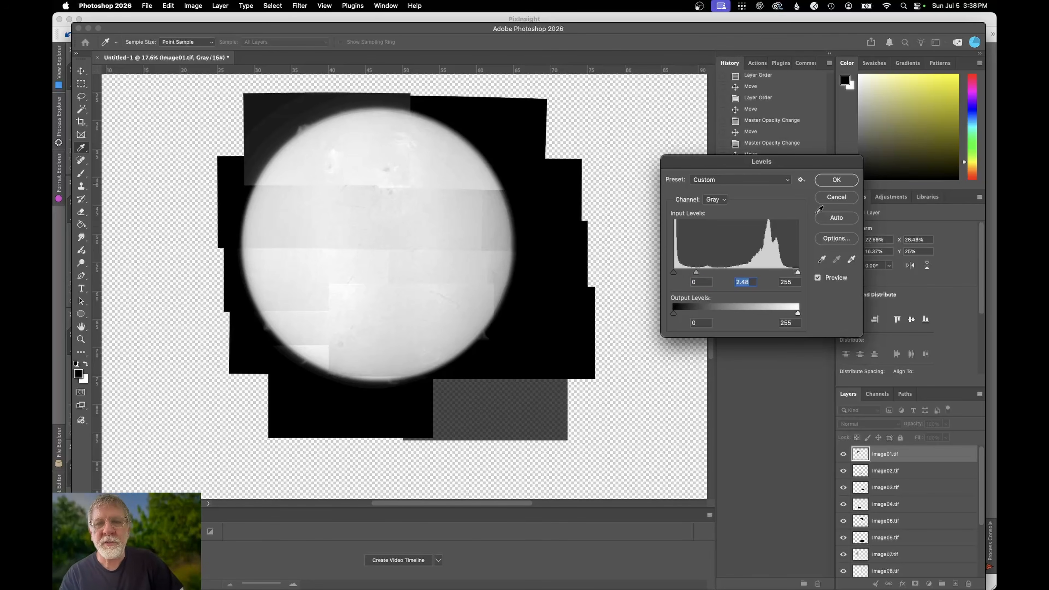
left_click(836, 180)
key("v")
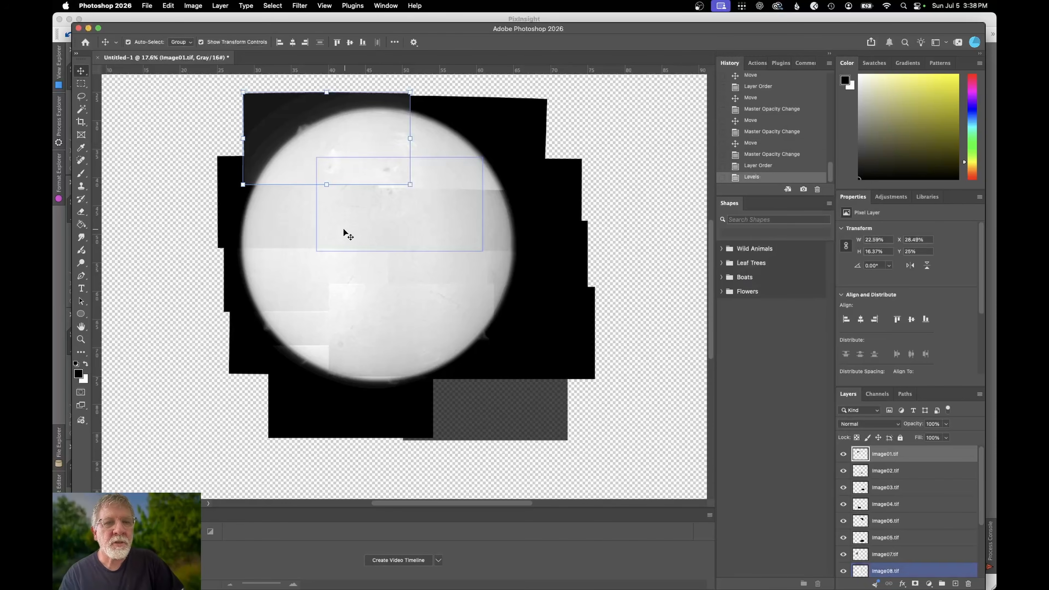
Open a Levels adjustment for the Image07 panel on the disk's left limb
left_click(300, 227)
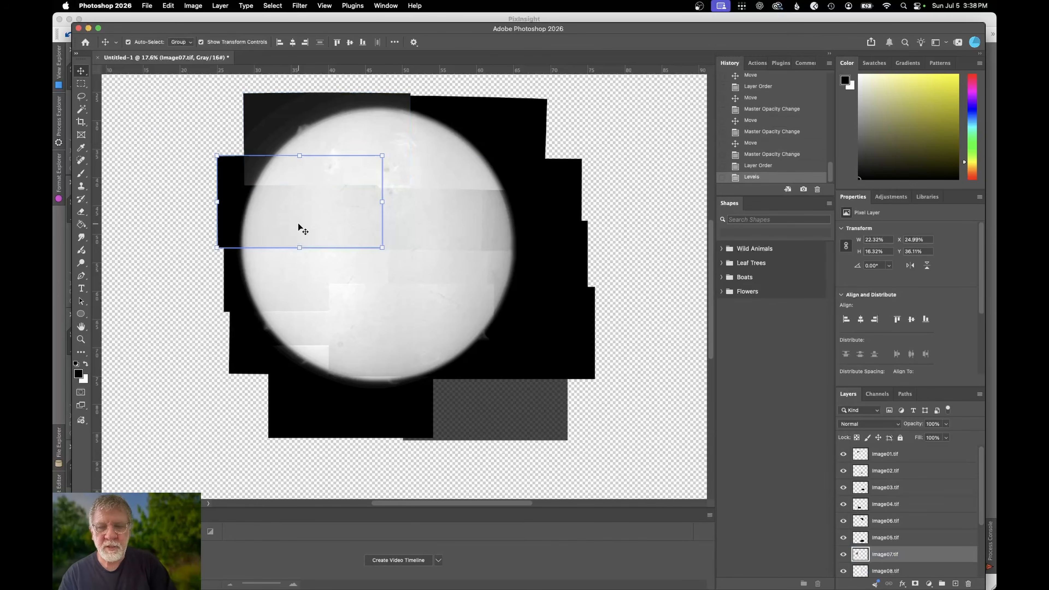
key("super+l")
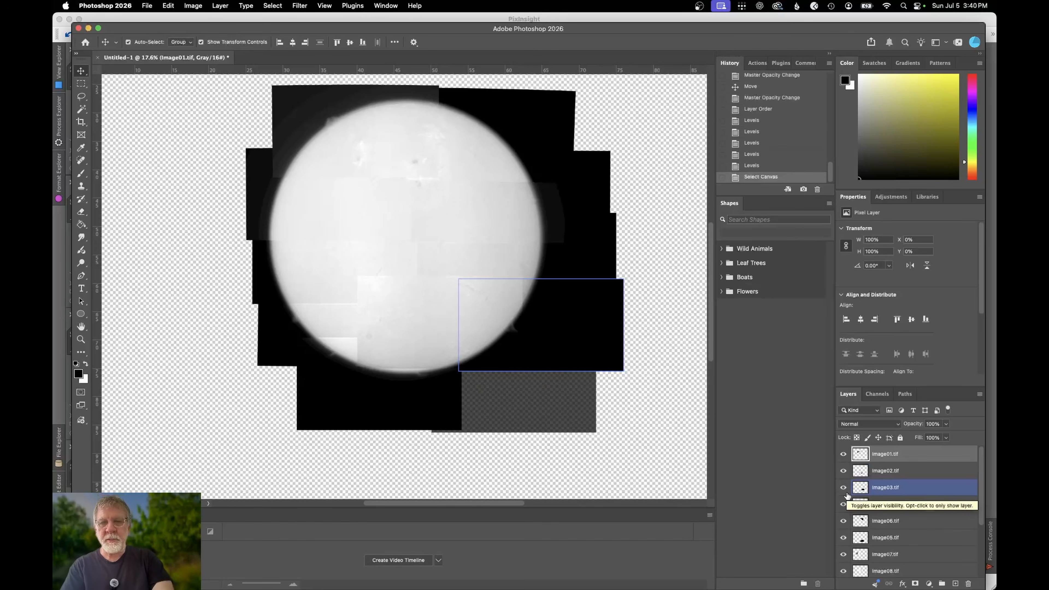
Show only the Image01.tif layer and erase along the panel's right and lower edges where they cross the solar disk
left_click(844, 454)
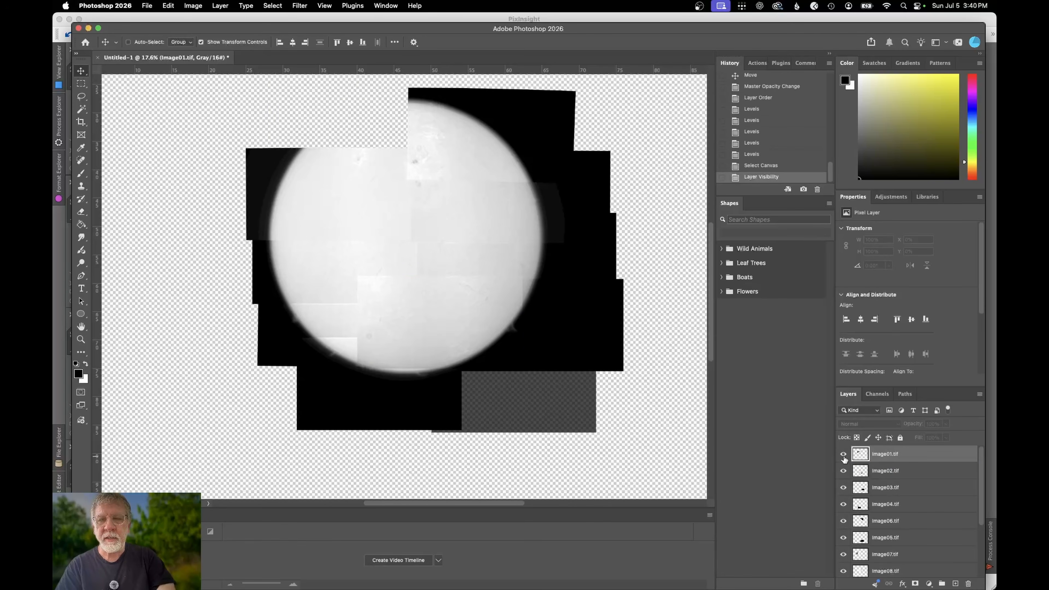
left_click(844, 455)
left_click(844, 455, "alt")
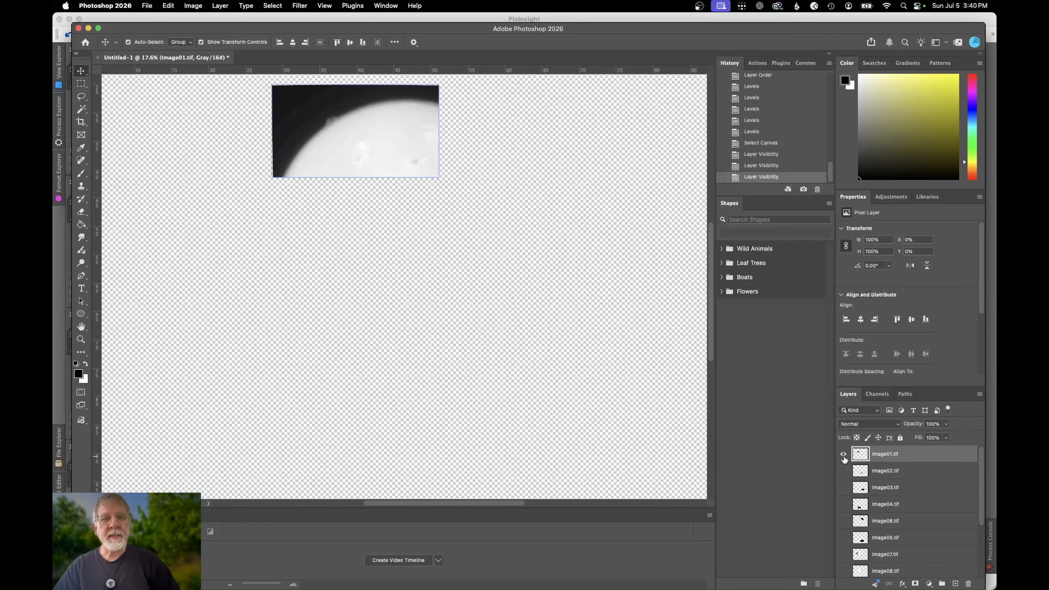
scroll(511, 297, "up", 5)
scroll(511, 297, "up", 3)
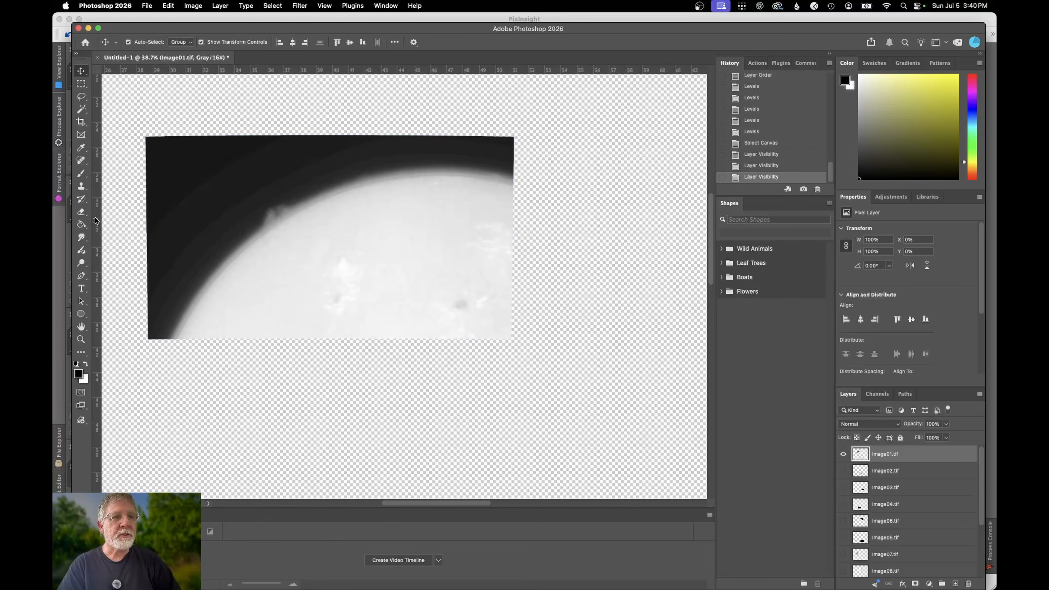
left_click(82, 212)
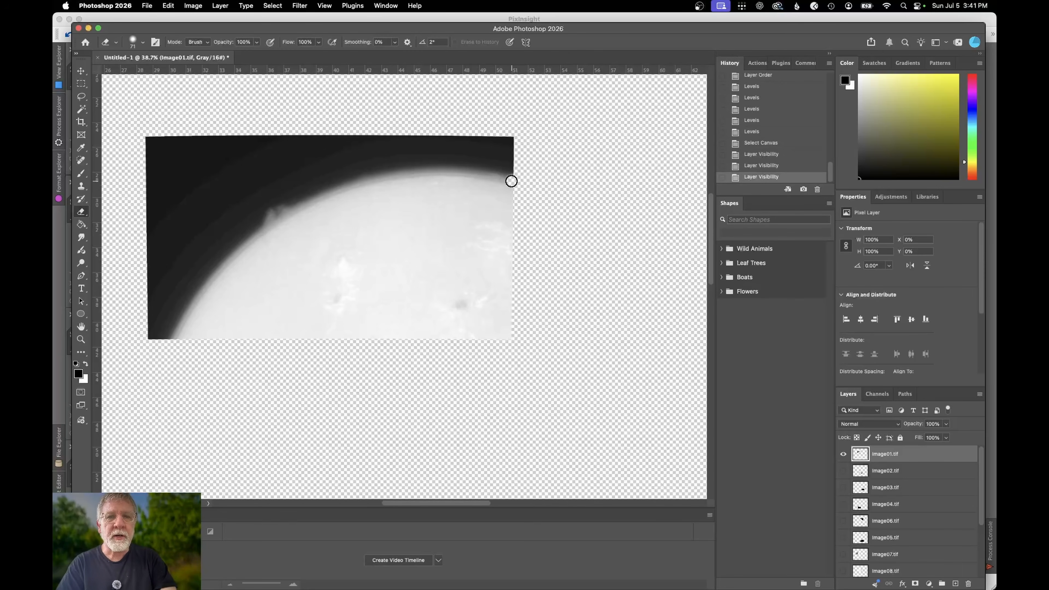
mouse_move(512, 205)
left_mouse_down()
mouse_move(515, 341)
mouse_move(169, 337)
left_mouse_up()
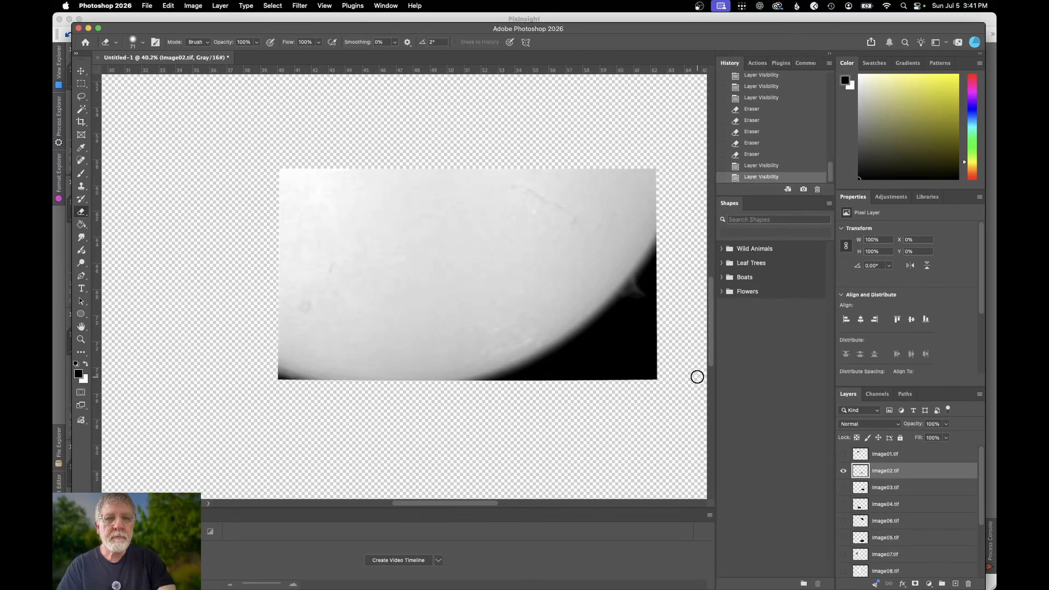
Show Image03.tif in place of Image02.tif and erase the panel's hard seam edges across the disk
scroll(696, 375, "right", 3)
left_click(847, 491)
left_click(844, 488)
left_click(843, 471)
mouse_move(407, 194)
left_mouse_down()
mouse_move(406, 351)
mouse_move(581, 177)
left_mouse_up()
Show the Image04.tif layer in place of Image03.tif and erase its hard seam edges across the disk
left_click(885, 504)
left_click(843, 504)
left_click(844, 488)
left_click_drag(536, 296, 252, 295)
Show the Image06.tif layer in place of Image04.tif and erase the panel's left and lower edges up to the limb
left_click(885, 521)
left_click(843, 520)
left_click(844, 504)
scroll(527, 213, "up", 5)
scroll(441, 309, "right", 2)
mouse_move(351, 122)
left_mouse_down()
mouse_move(350, 321)
mouse_move(665, 328)
left_mouse_up()
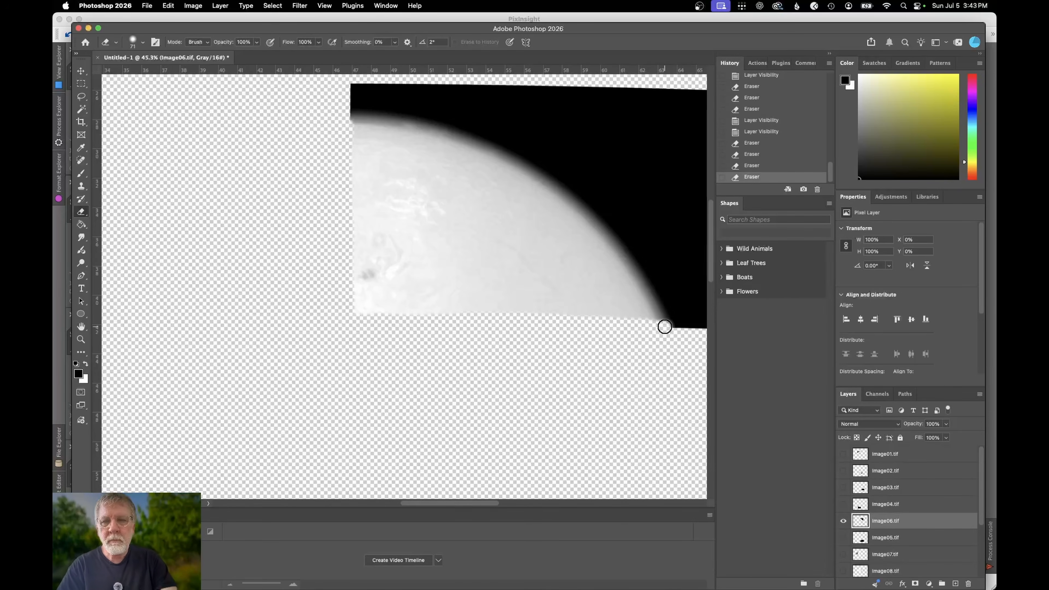
Isolate the Image05.tif layer by showing it and hiding Image06.tif, with the panel's upper-left part in close view
left_click(886, 537)
left_click(843, 537)
left_click(843, 521)
scroll(583, 359, "down", 8)
scroll(583, 359, "right", 3)
scroll(583, 359, "up", 1)
scroll(523, 337, "up", 8)
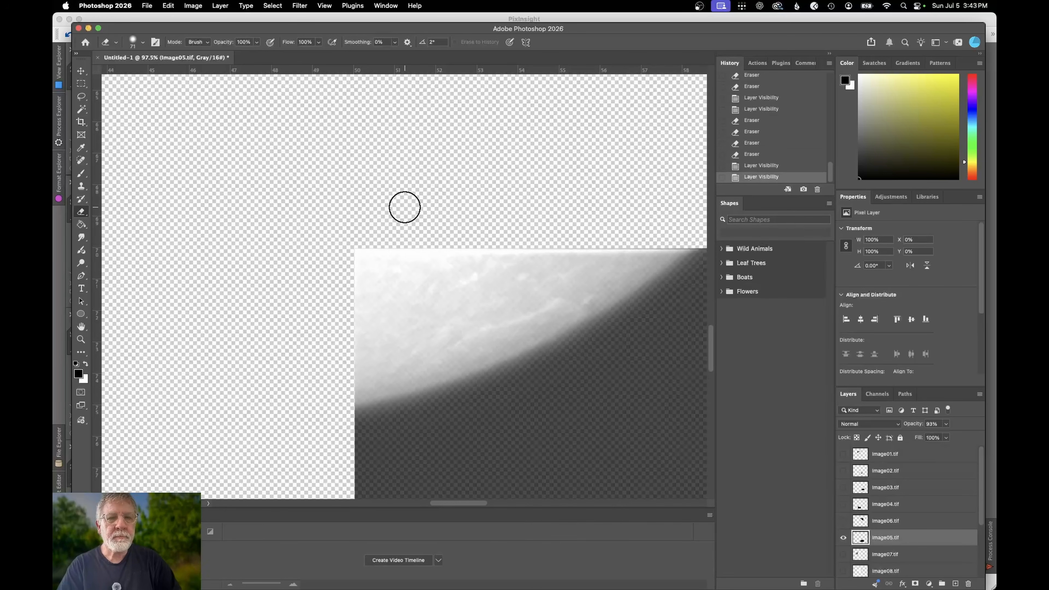
scroll(405, 207, "right", 3)
Erase the hard upper edge of the Image05 panel where it crosses the solar disk
left_click_drag(240, 239, 517, 241)
key("super+z")
key("super+minus")
key("super+minus")
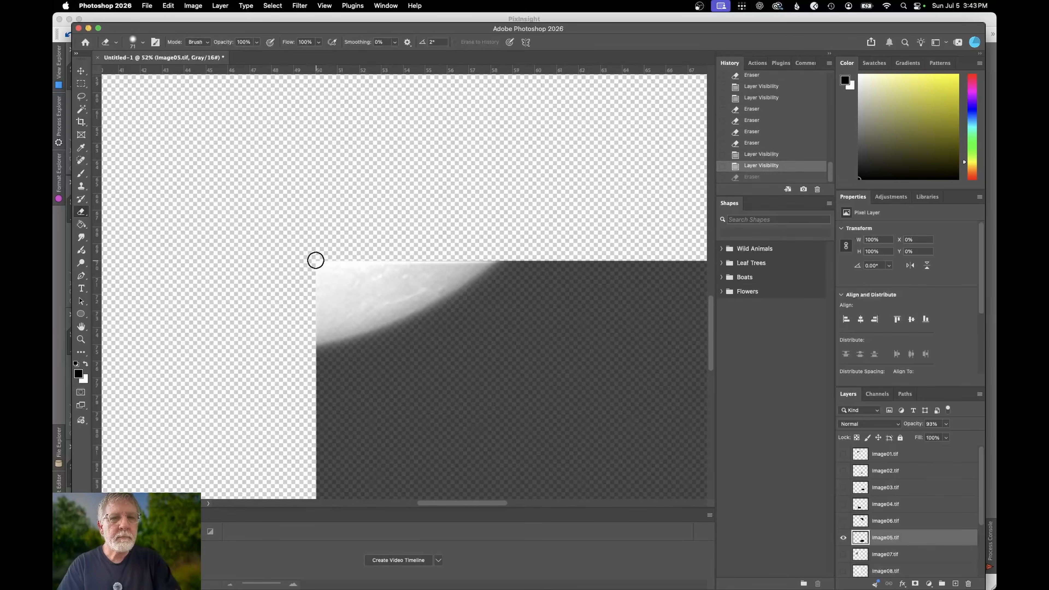
left_click_drag(342, 256, 485, 259)
key("super+comma")
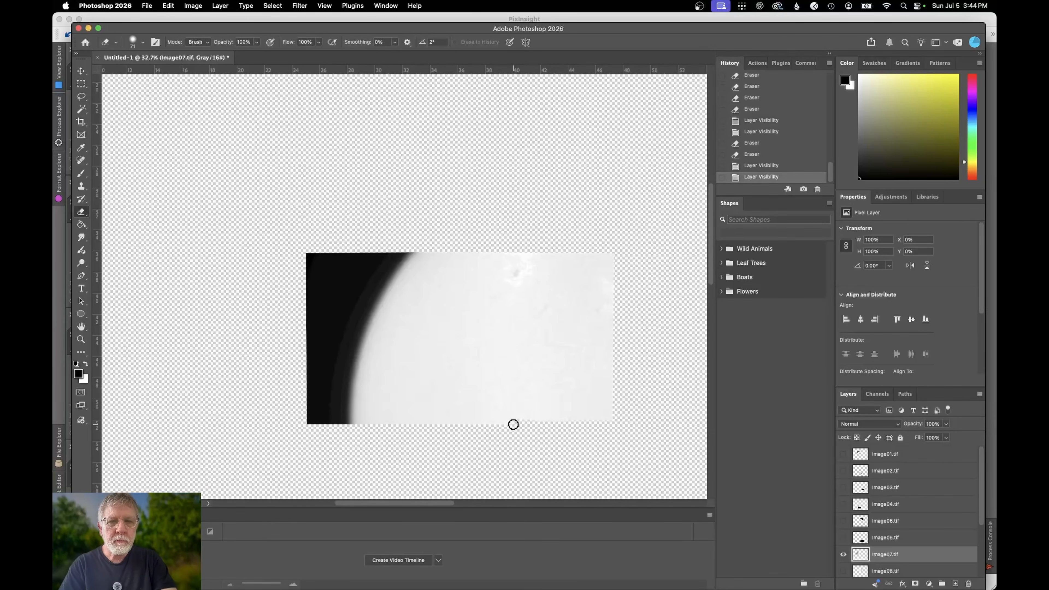
Erase the hard seam edges of the Image07 and Image08 panels, each shown on its own
mouse_move(513, 424)
left_mouse_down()
mouse_move(610, 362)
mouse_move(410, 251)
left_mouse_up()
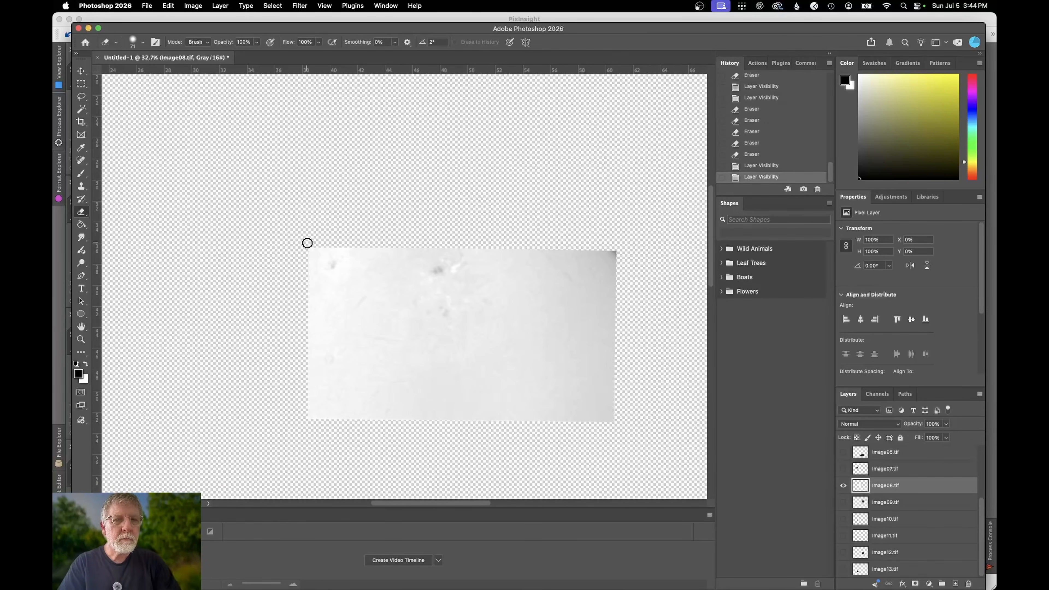
mouse_move(307, 241)
left_mouse_down()
mouse_move(310, 362)
mouse_move(395, 421)
mouse_move(583, 420)
mouse_move(614, 376)
mouse_move(617, 250)
left_mouse_up()
left_click_drag(614, 249, 314, 247)
Show the Image09.tif layer in place of Image08.tif and erase the panel's seam edges across the disk
left_click(893, 499)
left_click(844, 486)
left_click(843, 503)
mouse_move(495, 252)
left_mouse_down()
mouse_move(616, 249)
mouse_move(494, 426)
mouse_move(682, 421)
left_mouse_up()
Erase the hard seam edges of the remaining Image10, Image11, Image12 and Image13 panels one at a time
mouse_move(560, 433)
left_mouse_down()
mouse_move(380, 437)
mouse_move(557, 347)
mouse_move(405, 270)
left_mouse_up()
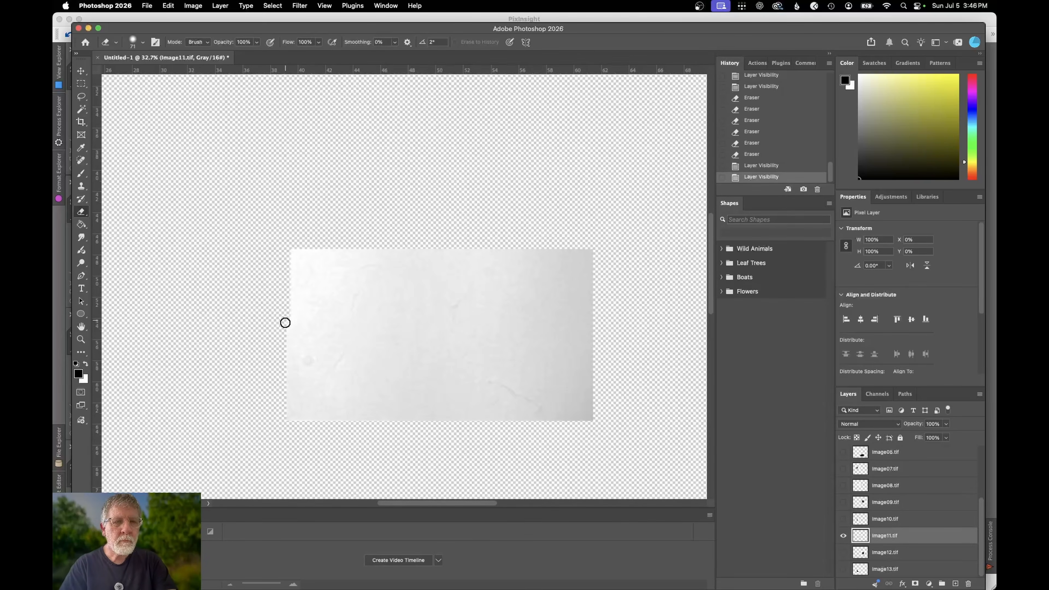
mouse_move(283, 321)
left_mouse_down()
mouse_move(509, 418)
mouse_move(592, 246)
mouse_move(246, 344)
left_mouse_up()
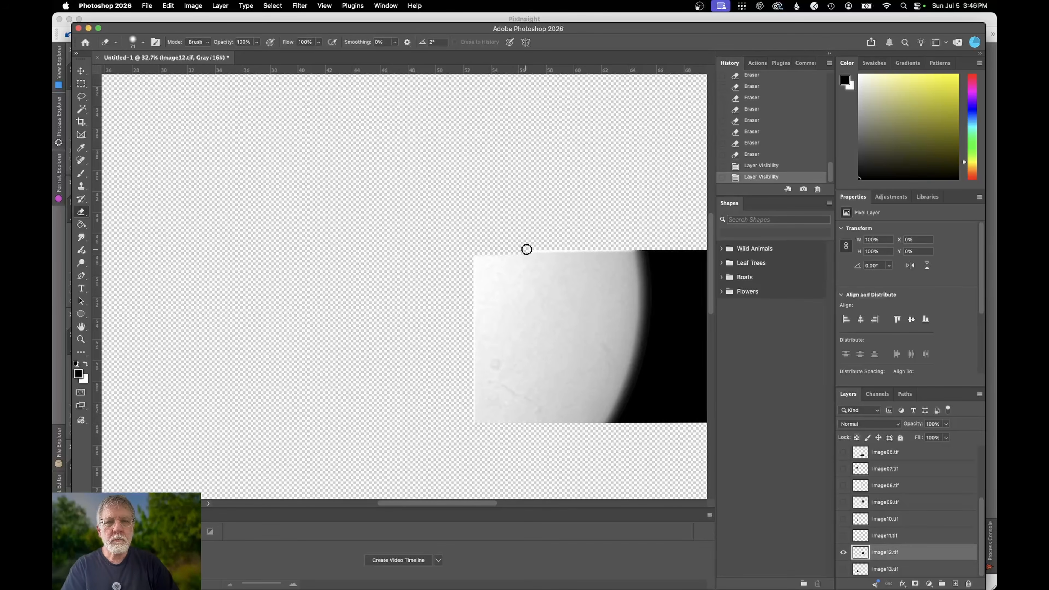
mouse_move(527, 248)
left_mouse_down()
mouse_move(473, 400)
mouse_move(620, 422)
left_mouse_up()
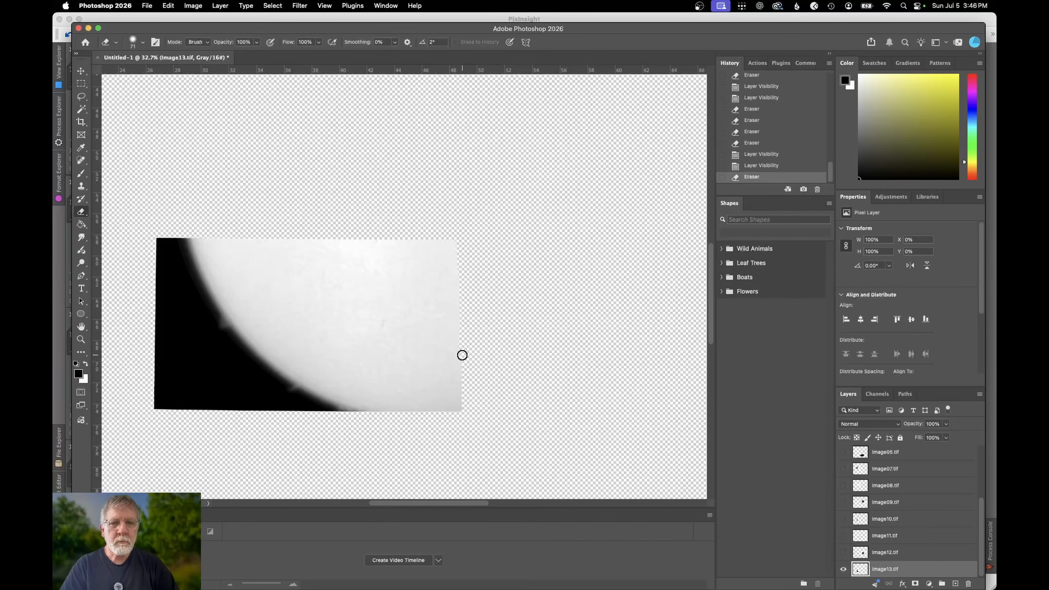
mouse_move(462, 354)
left_mouse_down()
mouse_move(371, 412)
mouse_move(422, 240)
mouse_move(188, 236)
left_mouse_up()
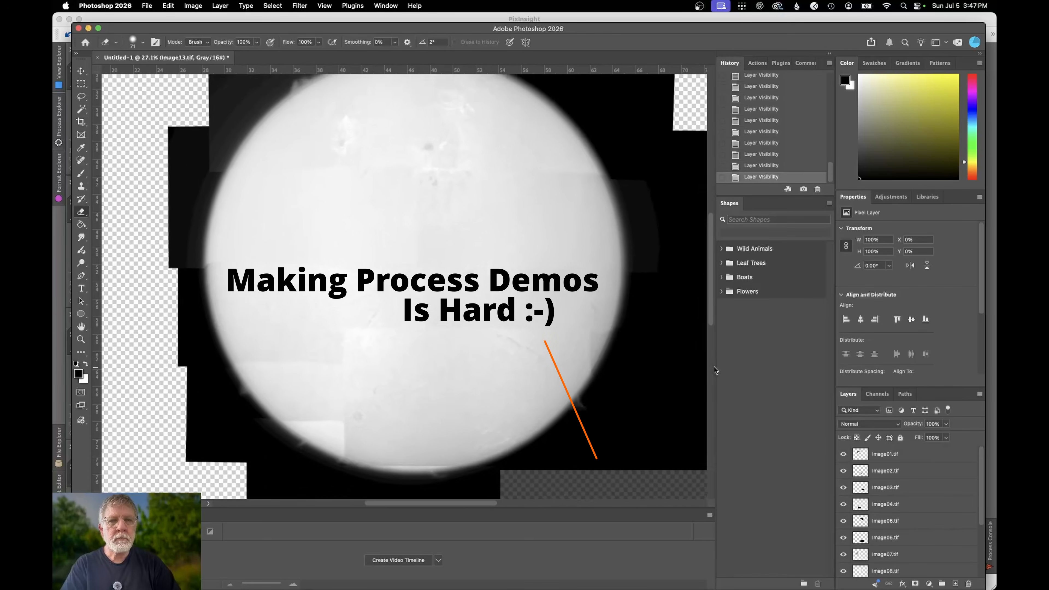
Auto-blend all the selected panel layers with Seamless Tones and Colors enabled and content-aware filling of transparent areas off
scroll(714, 366, "down", 1)
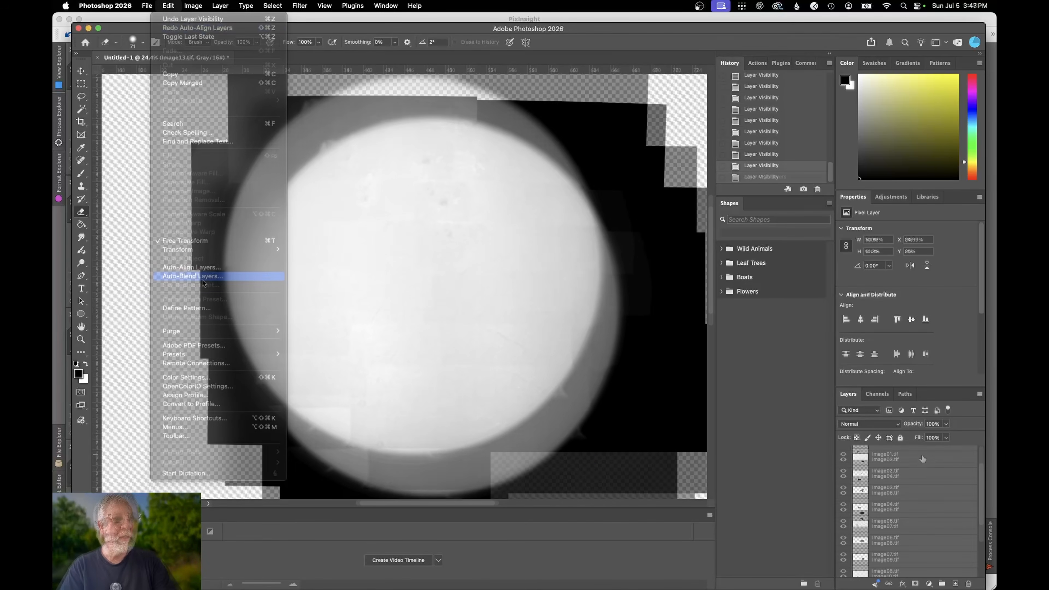
left_click(192, 278)
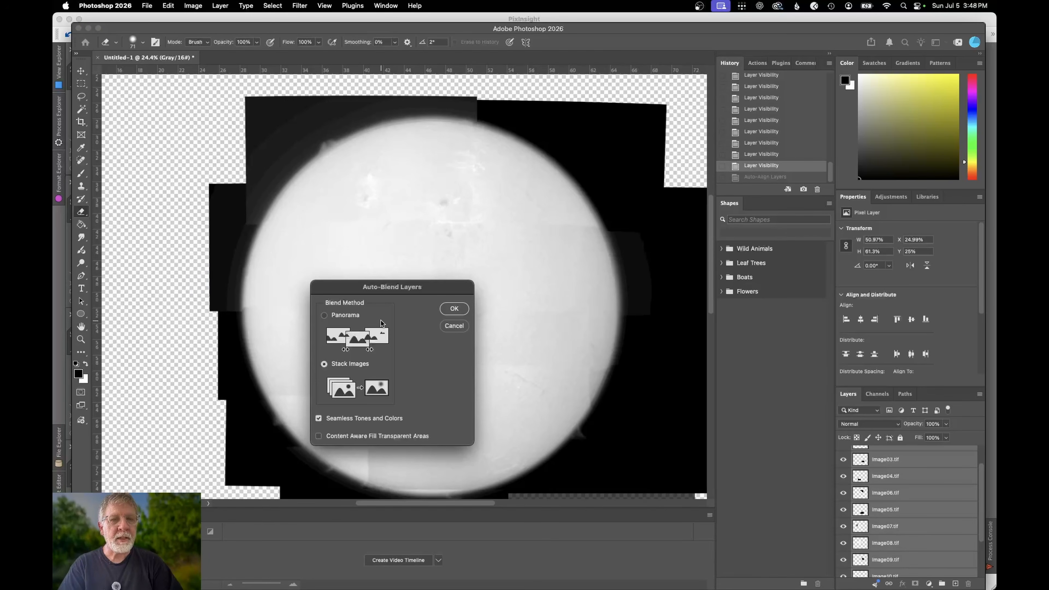
scroll(447, 378, "down", 3)
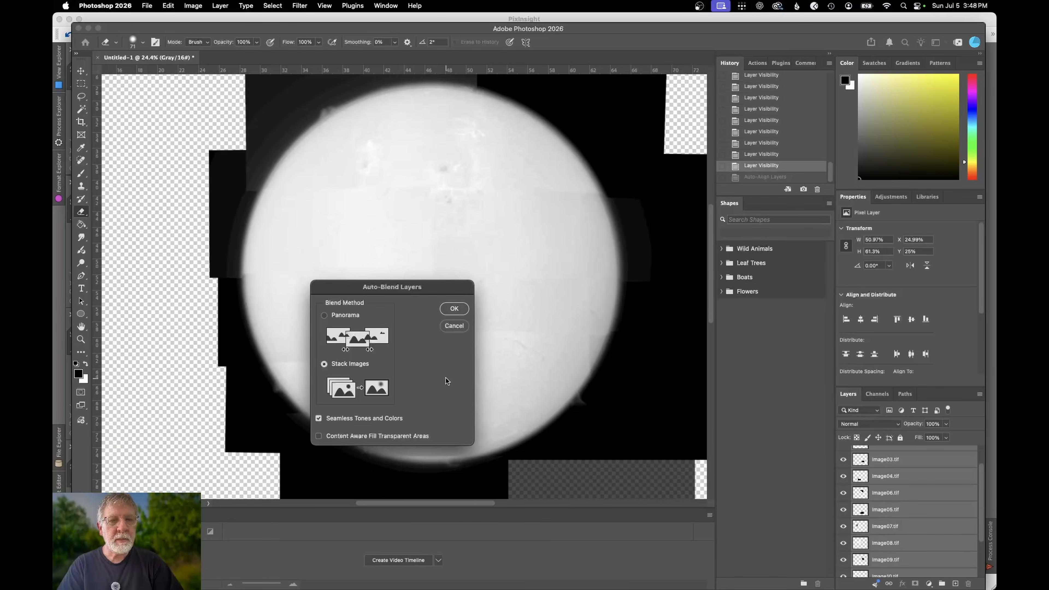
scroll(446, 379, "up", 4)
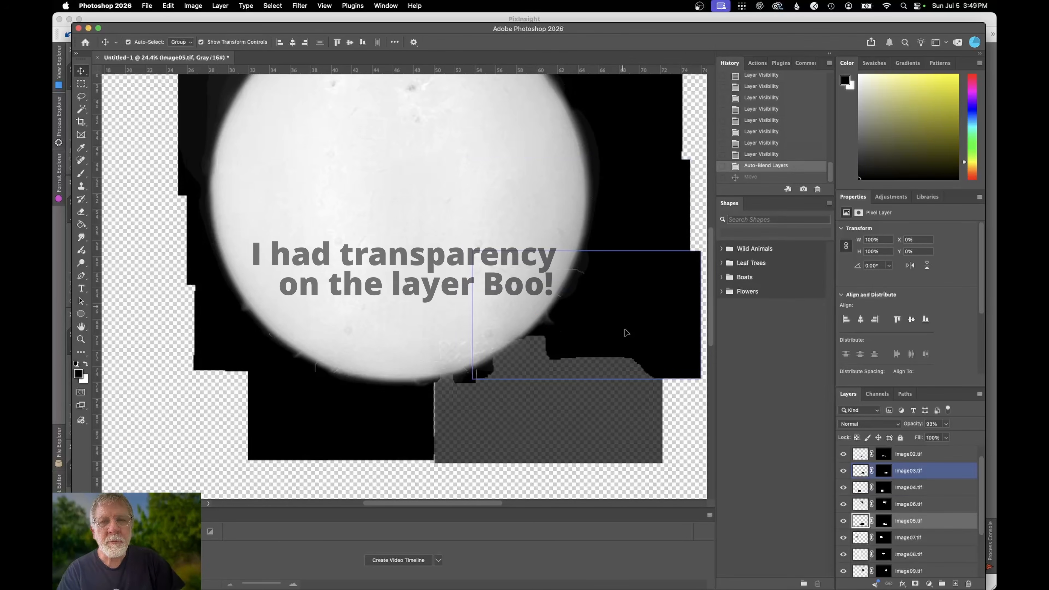
Examine the blended mosaic for seams along the disk and limb, and check the transparent area around the Image05 panel
left_click(595, 388)
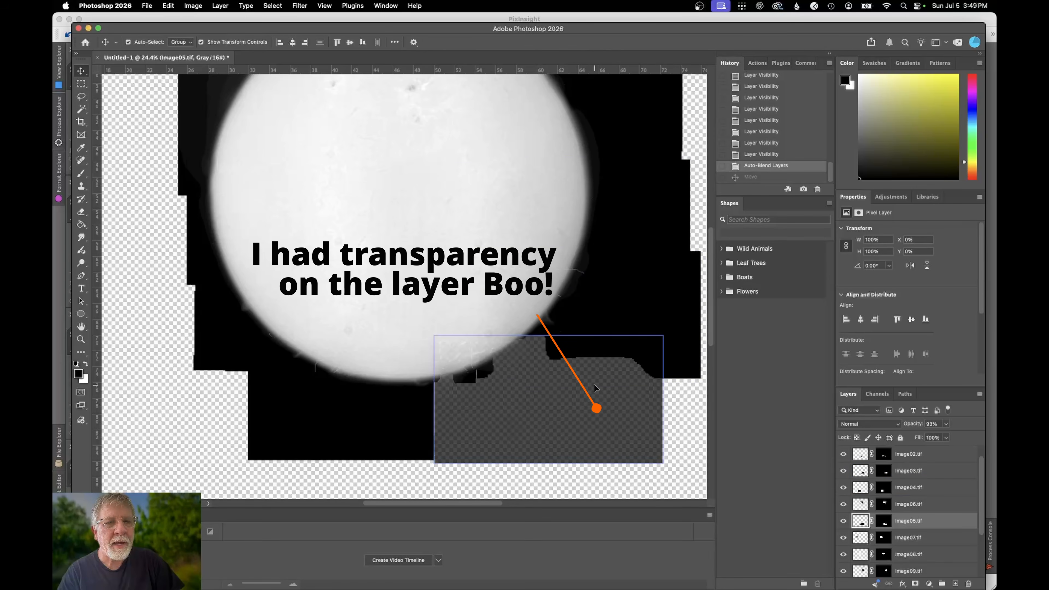
scroll(595, 388, "up", 3)
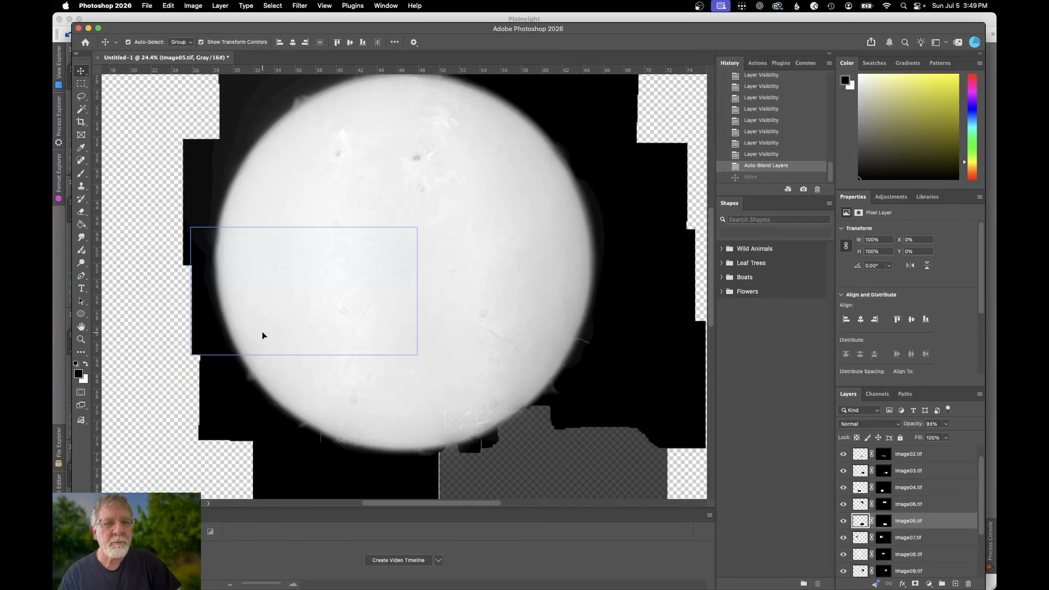
scroll(558, 449, "down", 5)
scroll(558, 449, "up", 2)
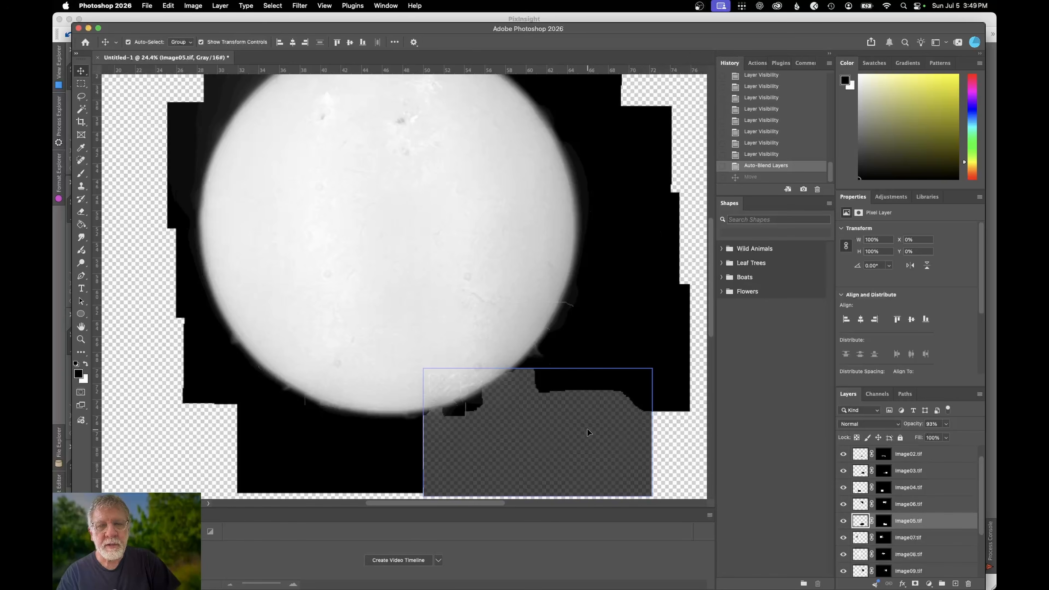
scroll(587, 429, "left", 2)
scroll(586, 428, "up", 2)
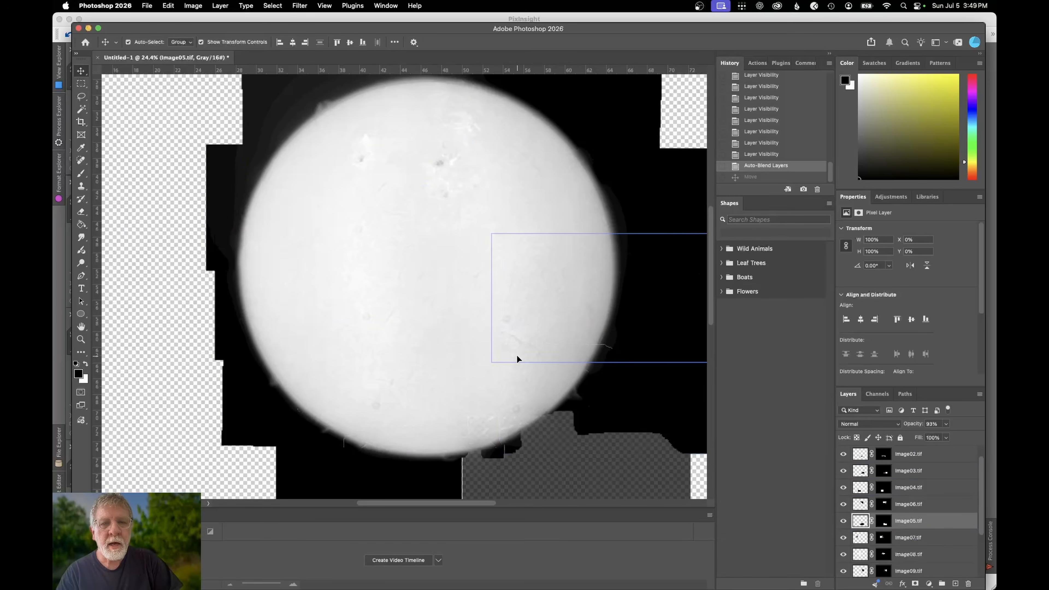
scroll(517, 355, "up", 5)
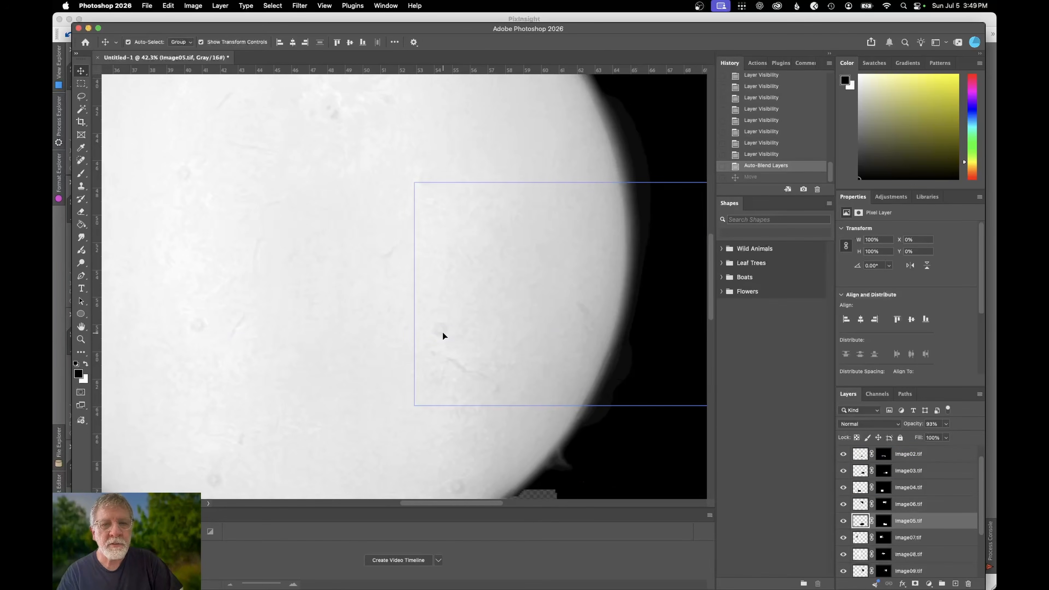
scroll(443, 332, "down", 3)
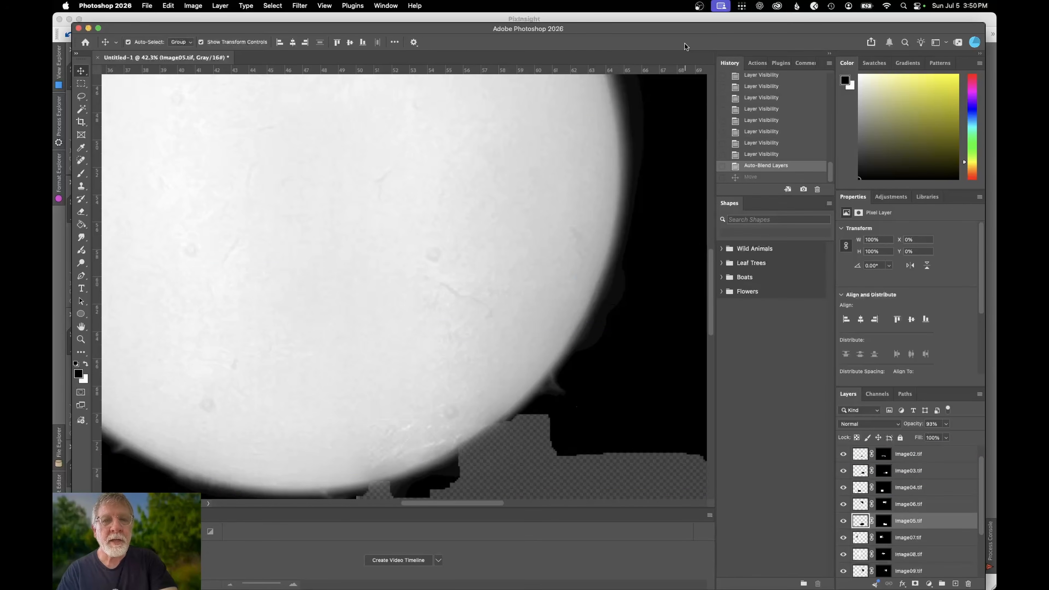
Switch to the Clone Stamp tool for retouching the disk on the Image05.tif layer
left_click(81, 188)
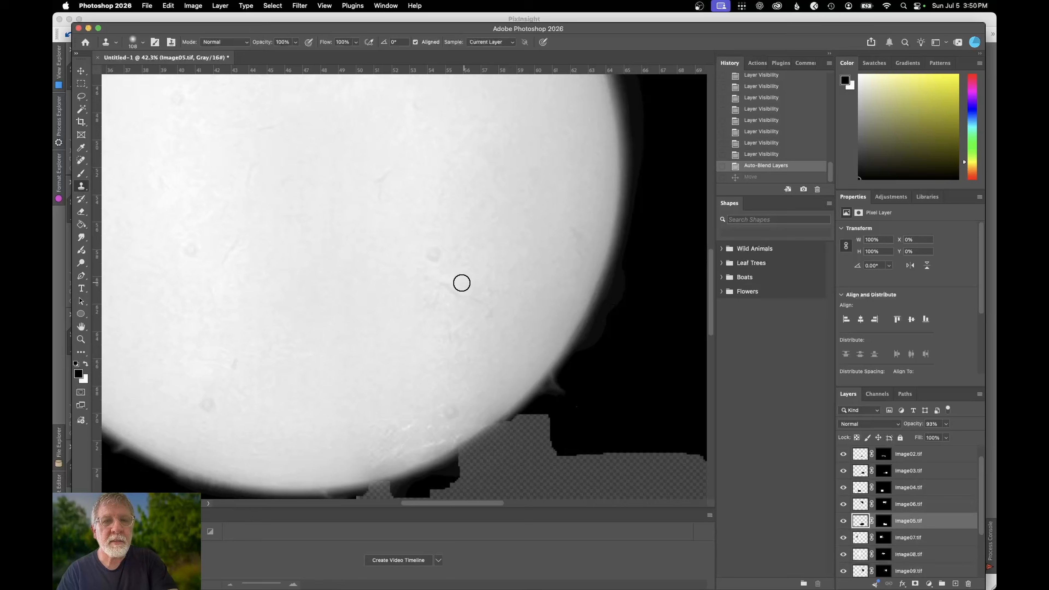
scroll(464, 271, "up", 4)
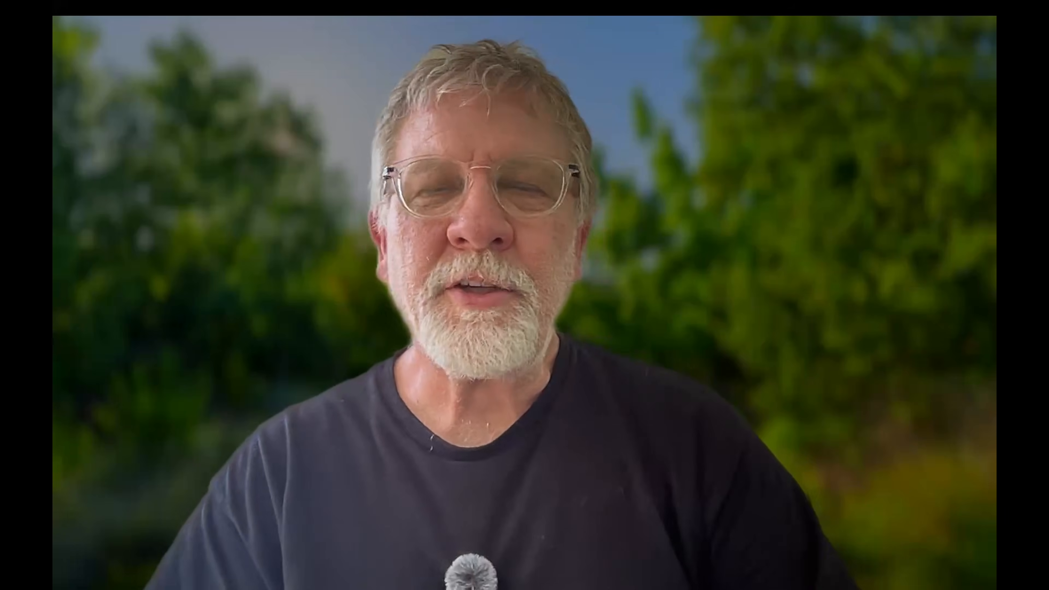